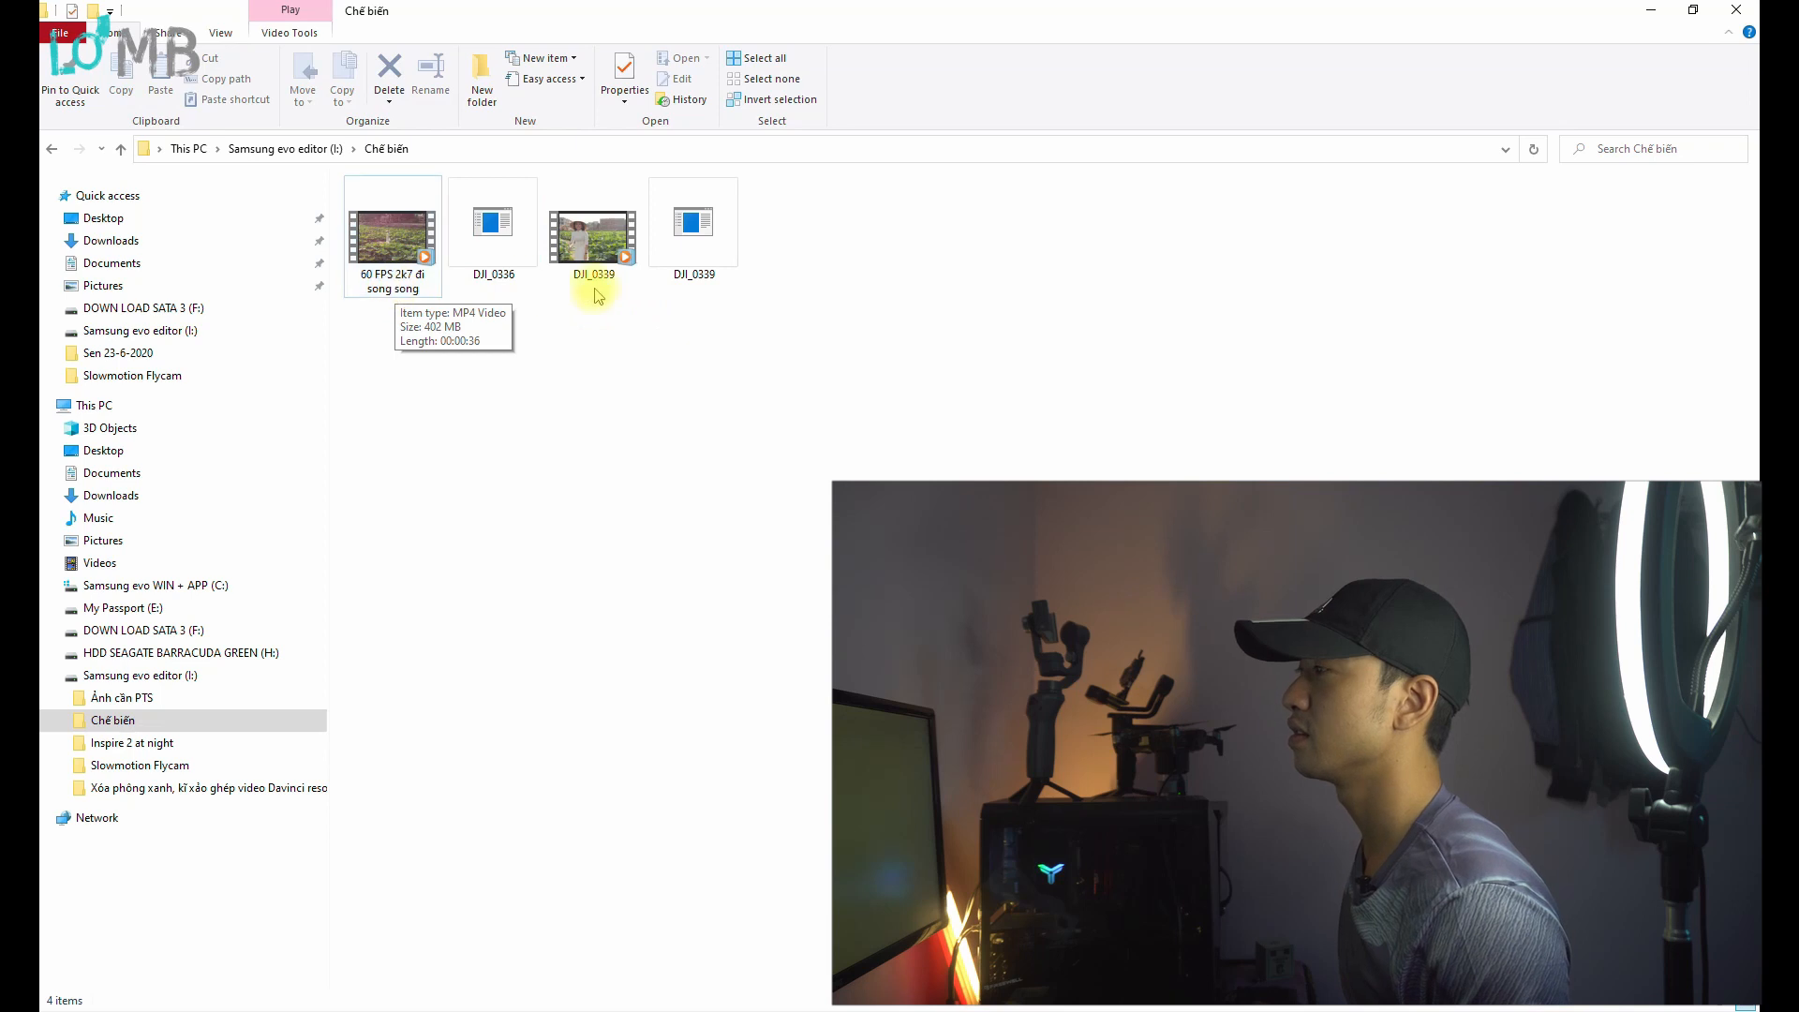
Rename the DJI_0339 video file as 120 FPS 1080 mẫu cười intro.
click(592, 285)
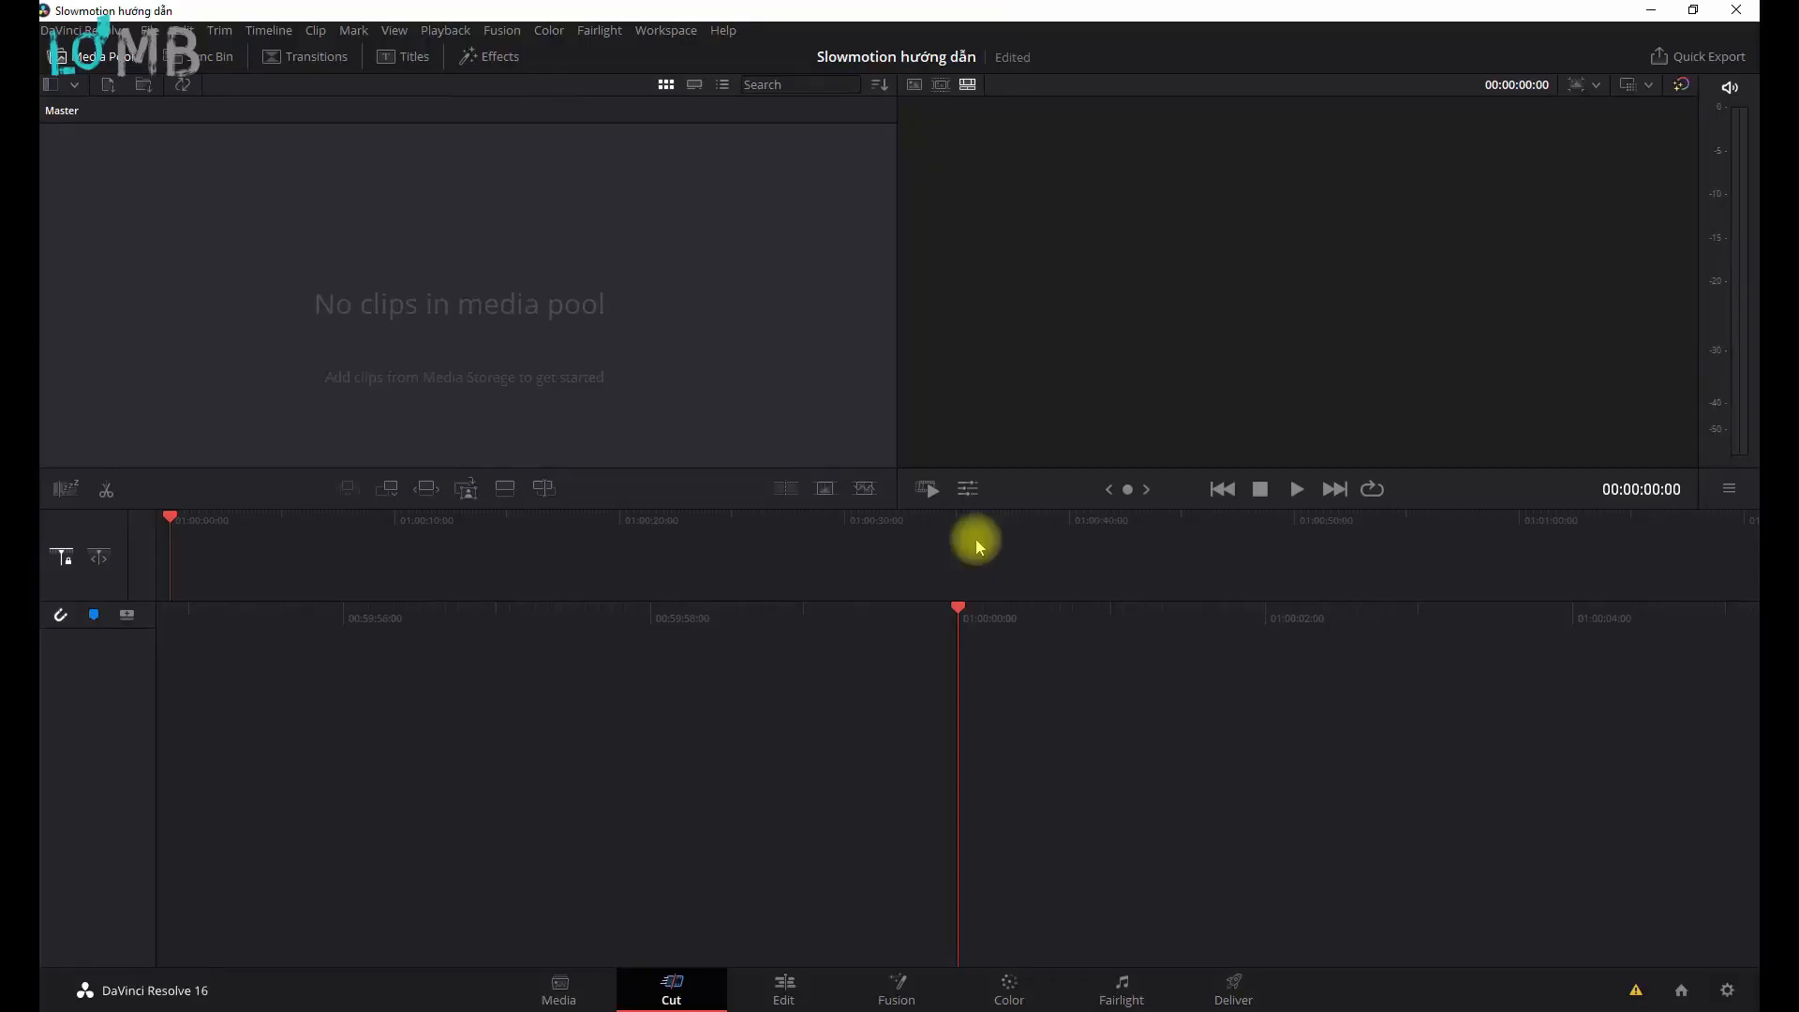
Switch to the Edit page in DaVinci Resolve and check the timeline frame rate options in the project settings.
click(785, 988)
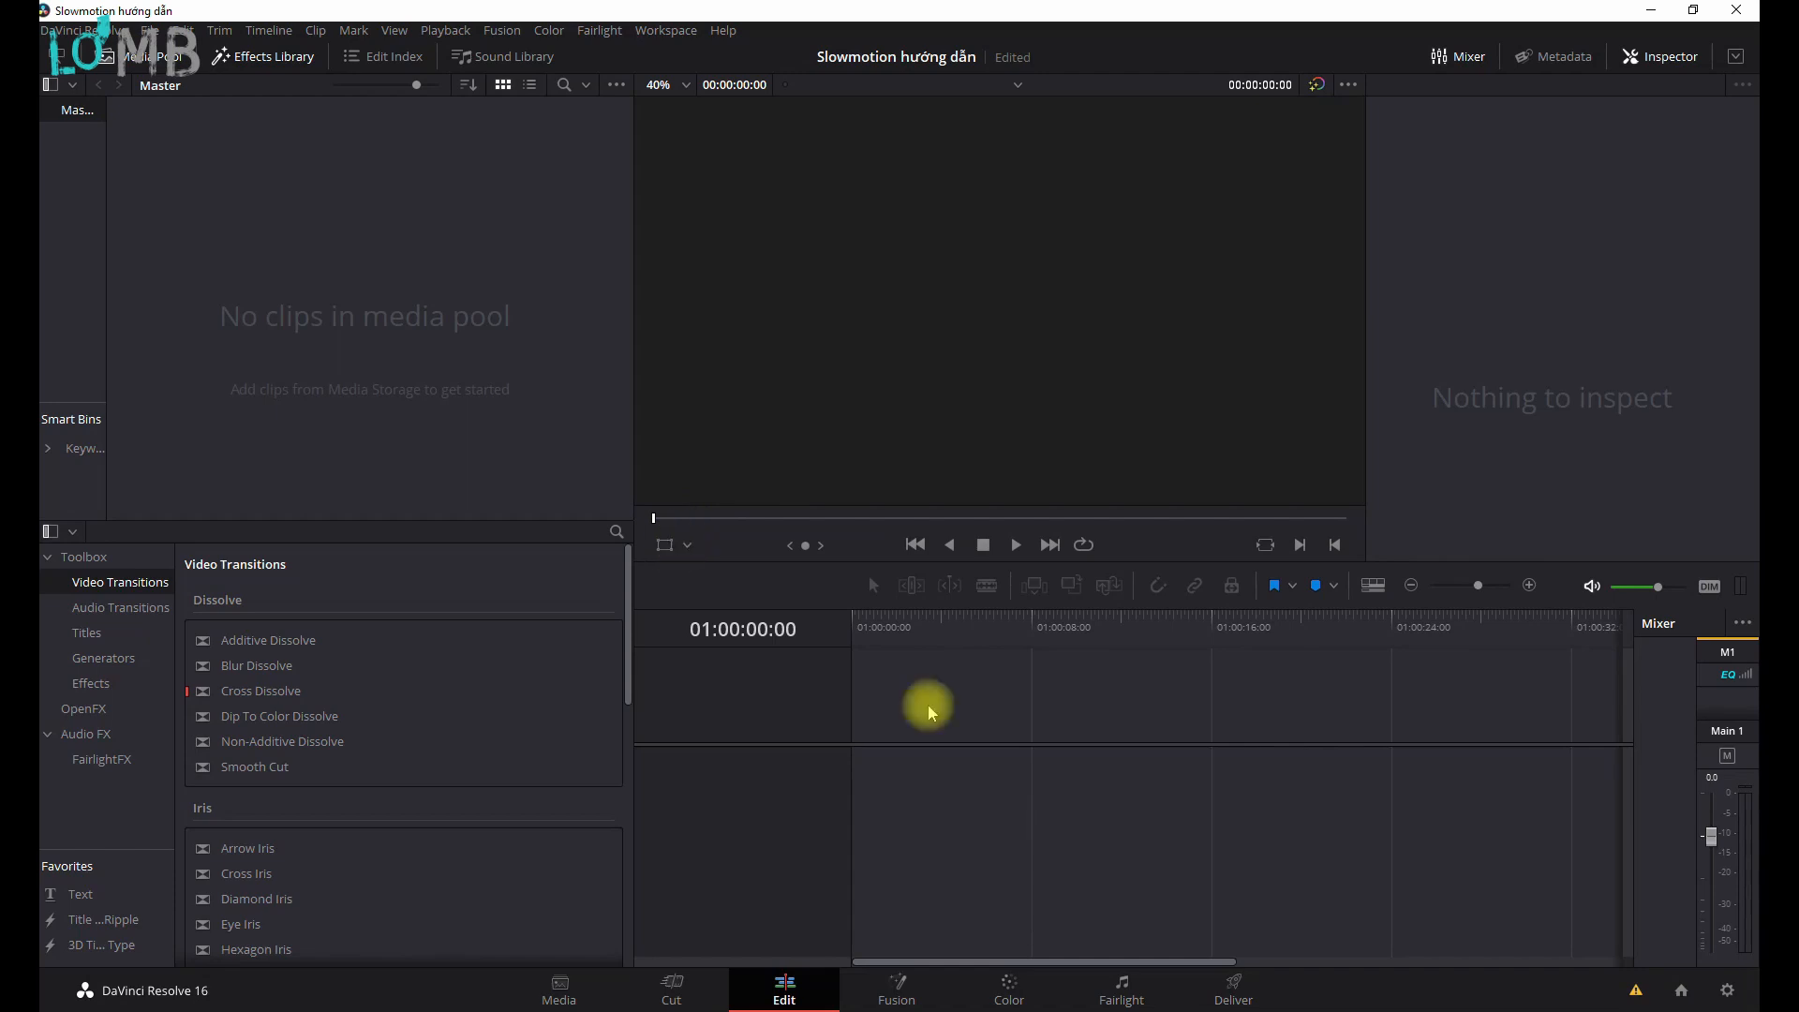
click(1726, 990)
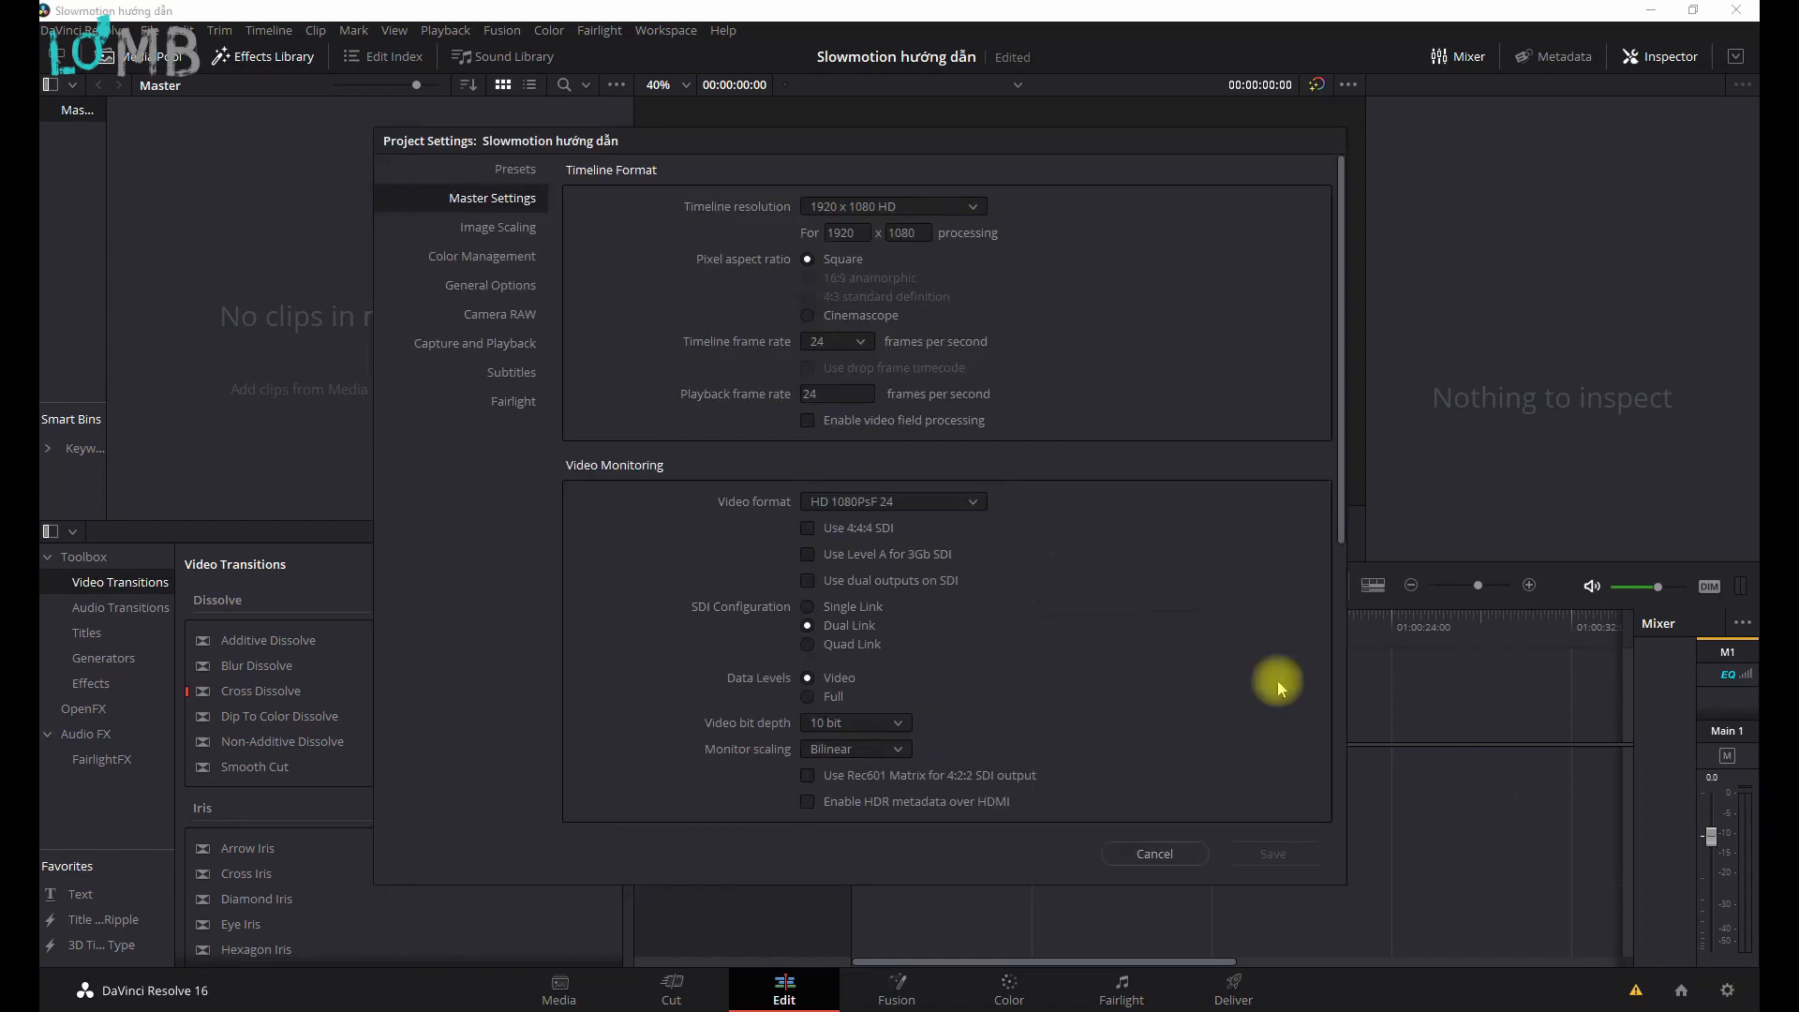
click(835, 343)
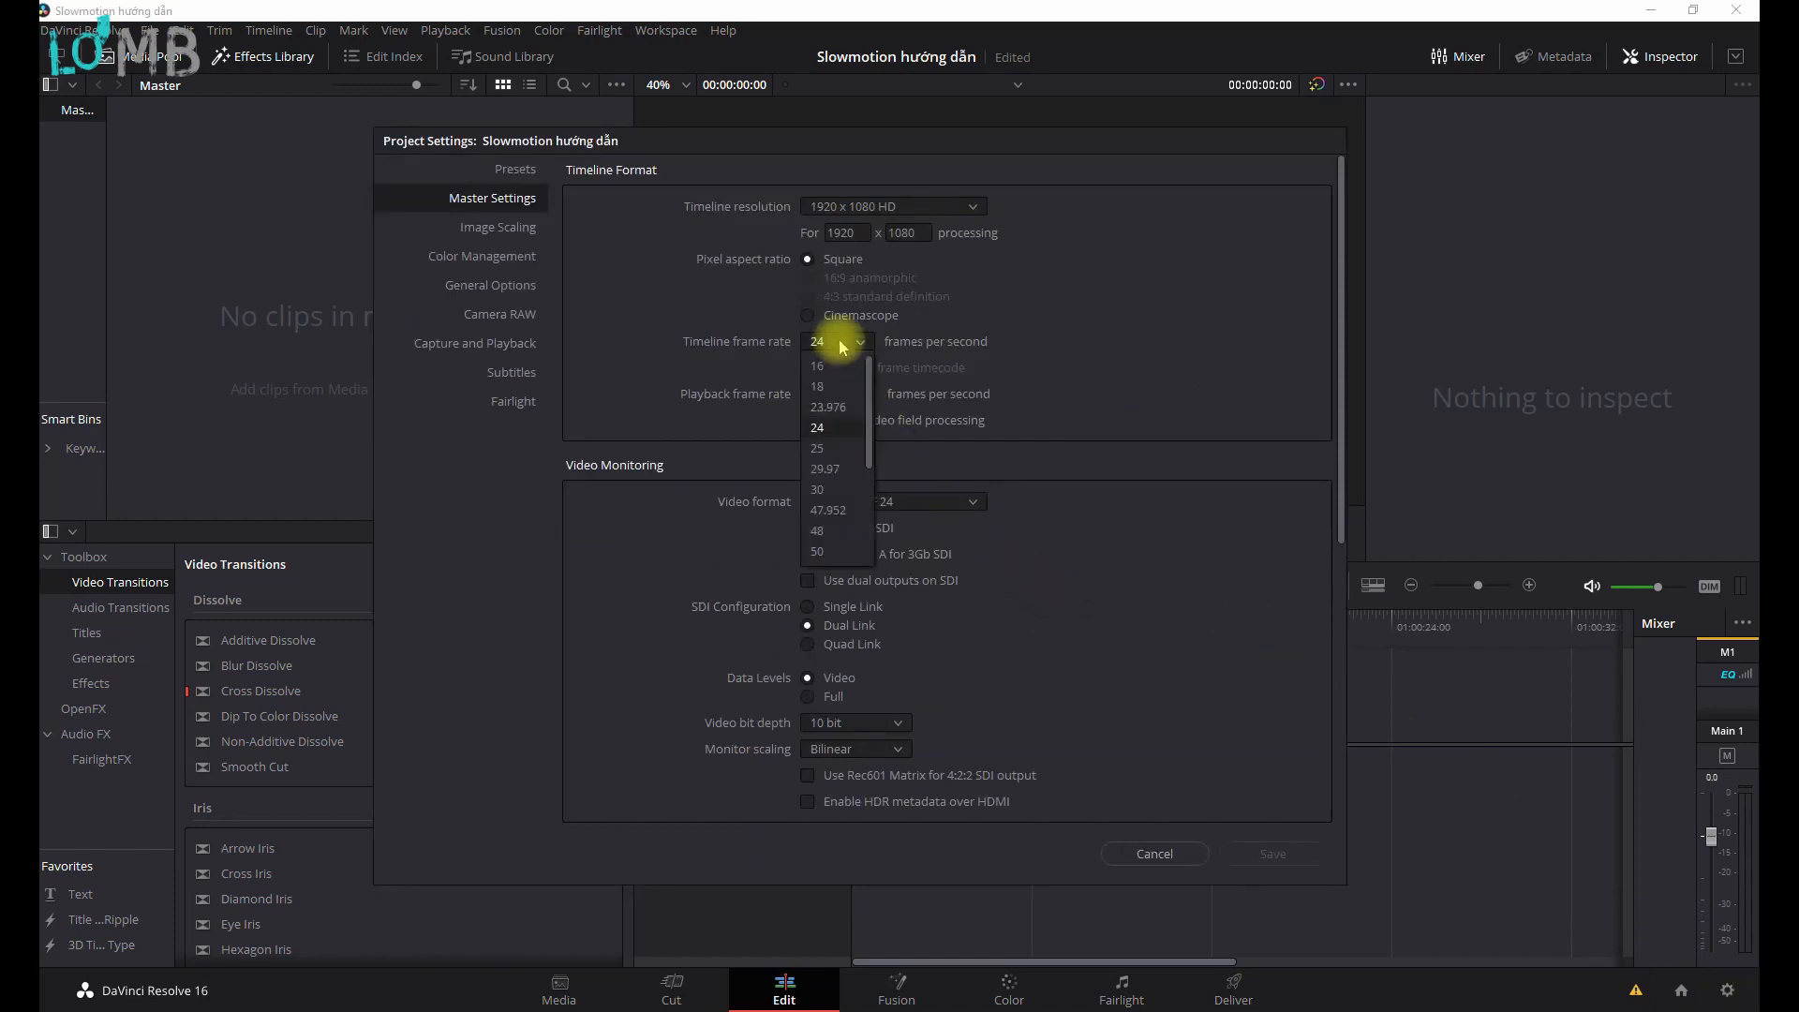
click(841, 346)
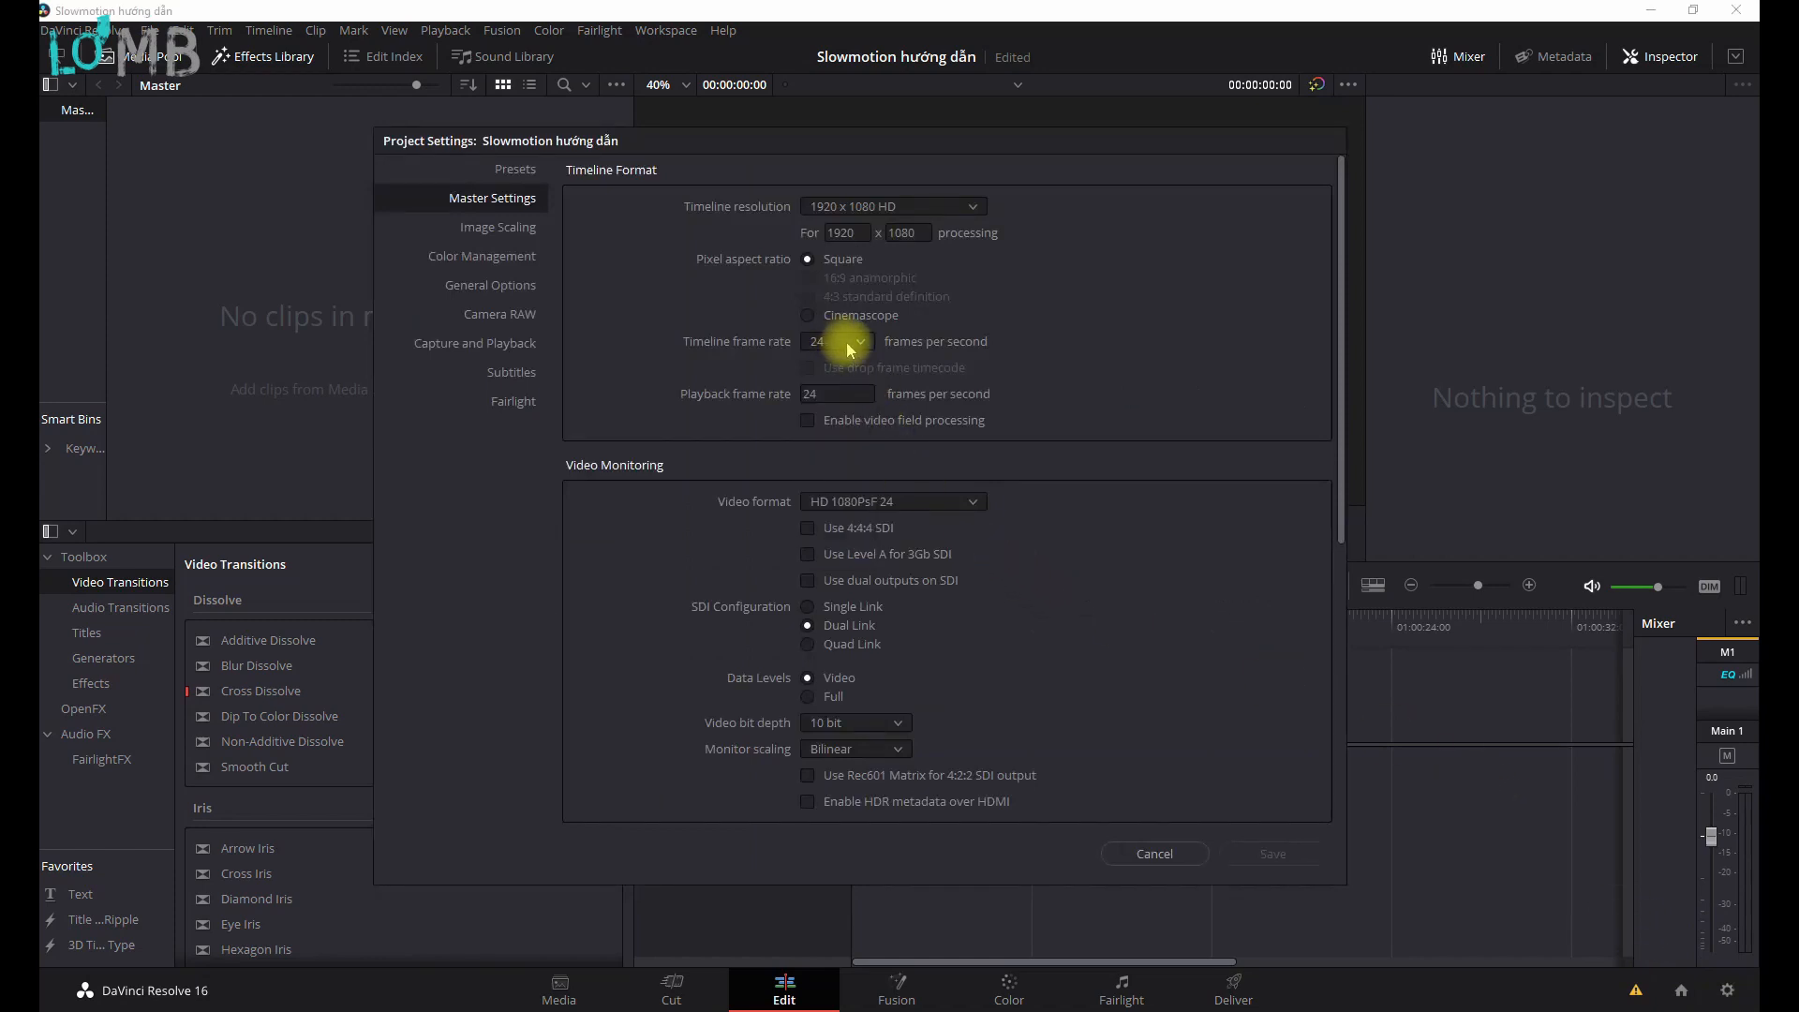
Import the 60 FPS 2k7 đi song song and 120 FPS 1080 mẫu cười intro videos into the media pool, keeping the project's frame rate.
key(alt+Tab)
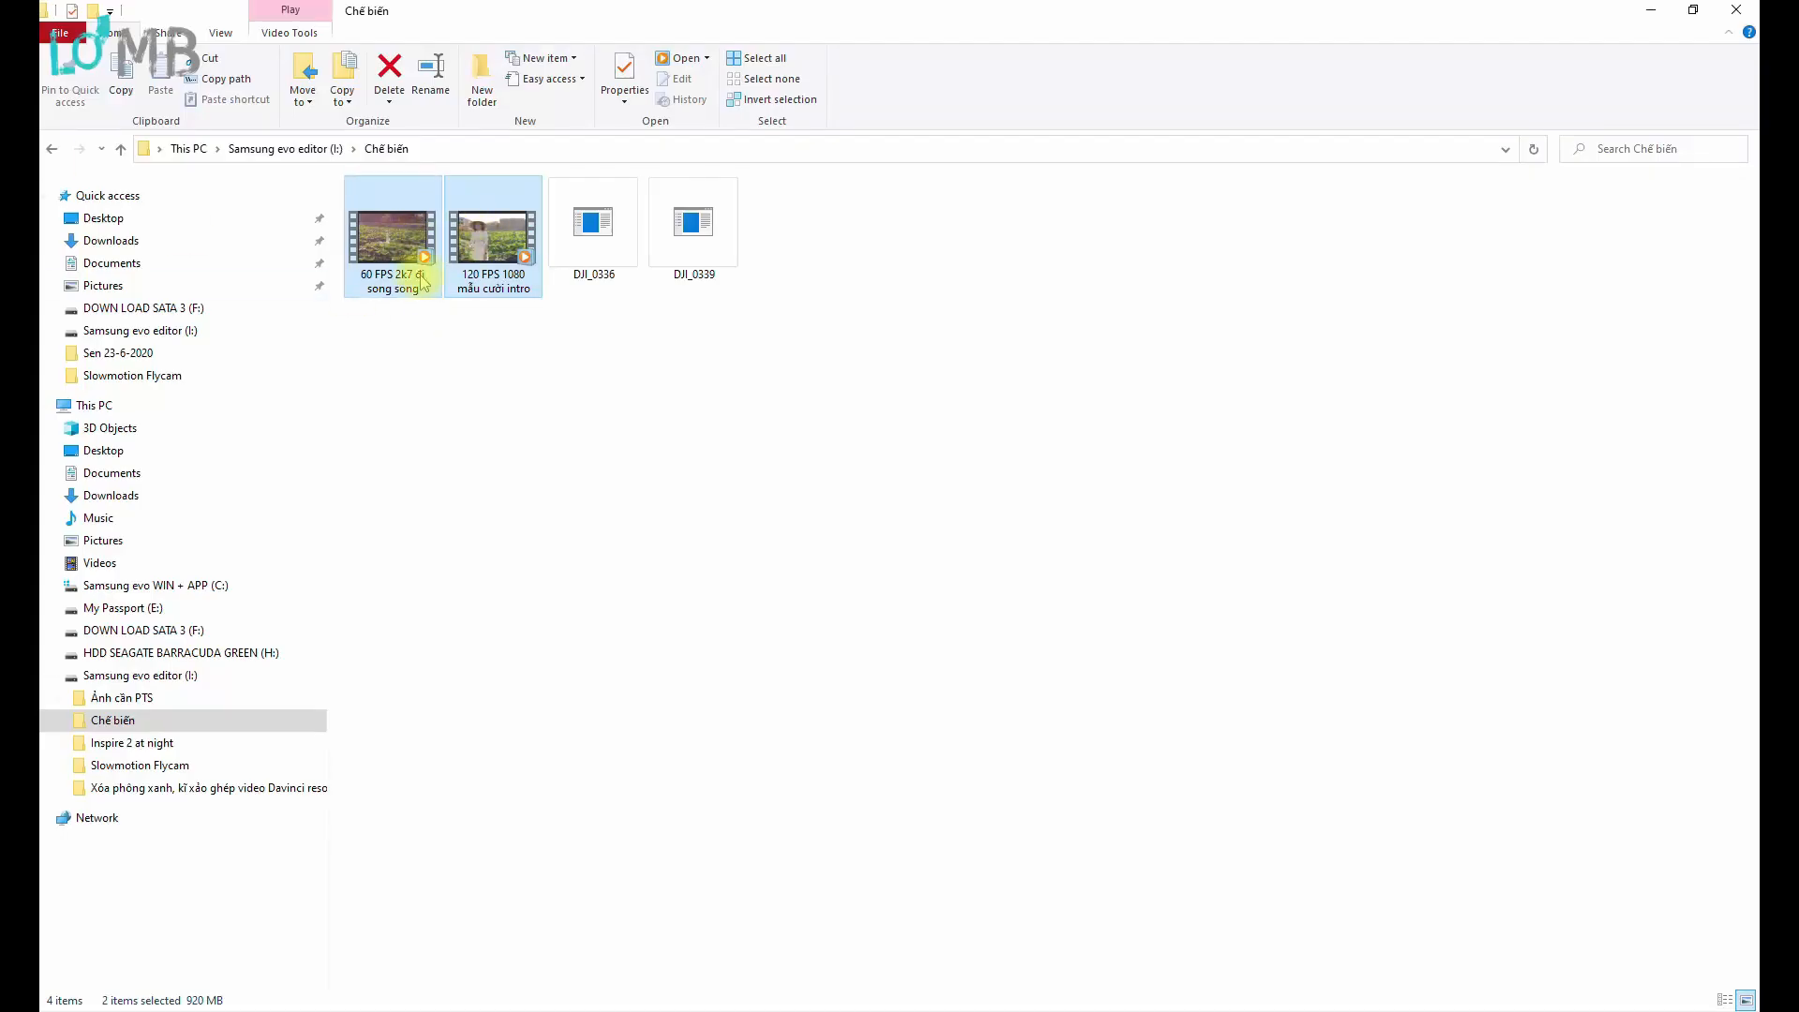
key(alt+Tab)
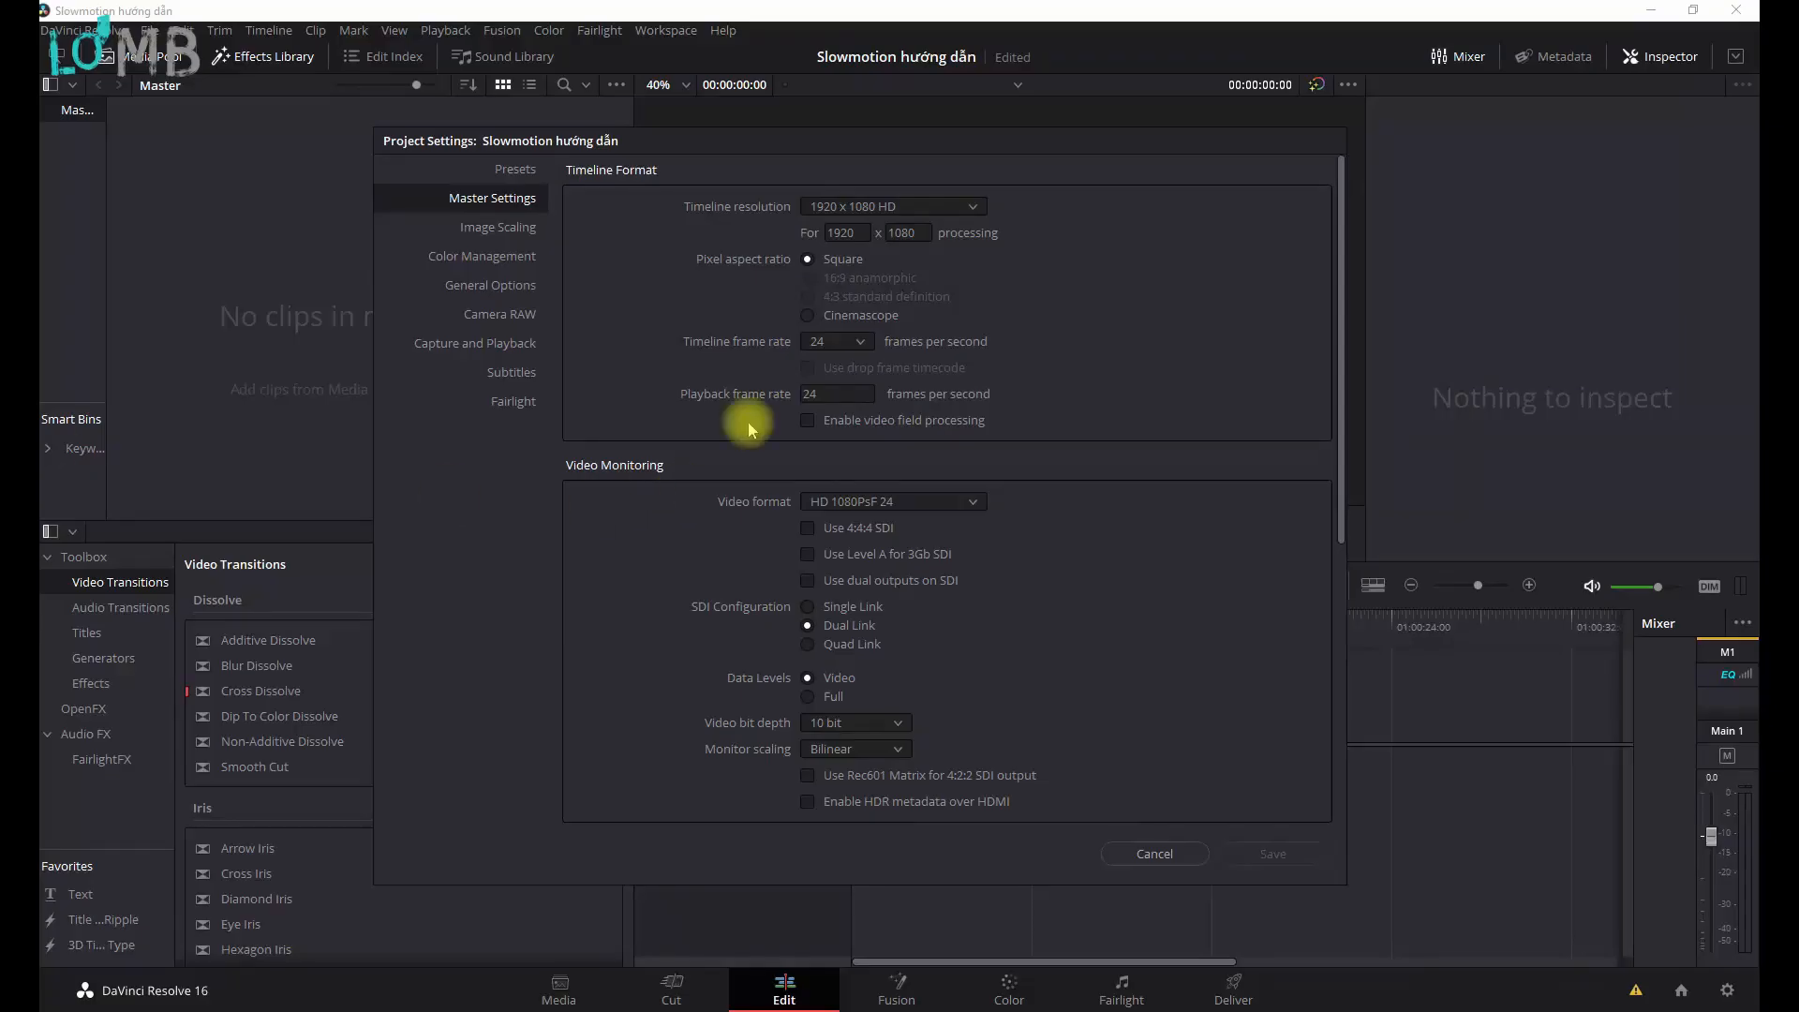
key(alt+Tab)
drag(409, 239, 412, 374)
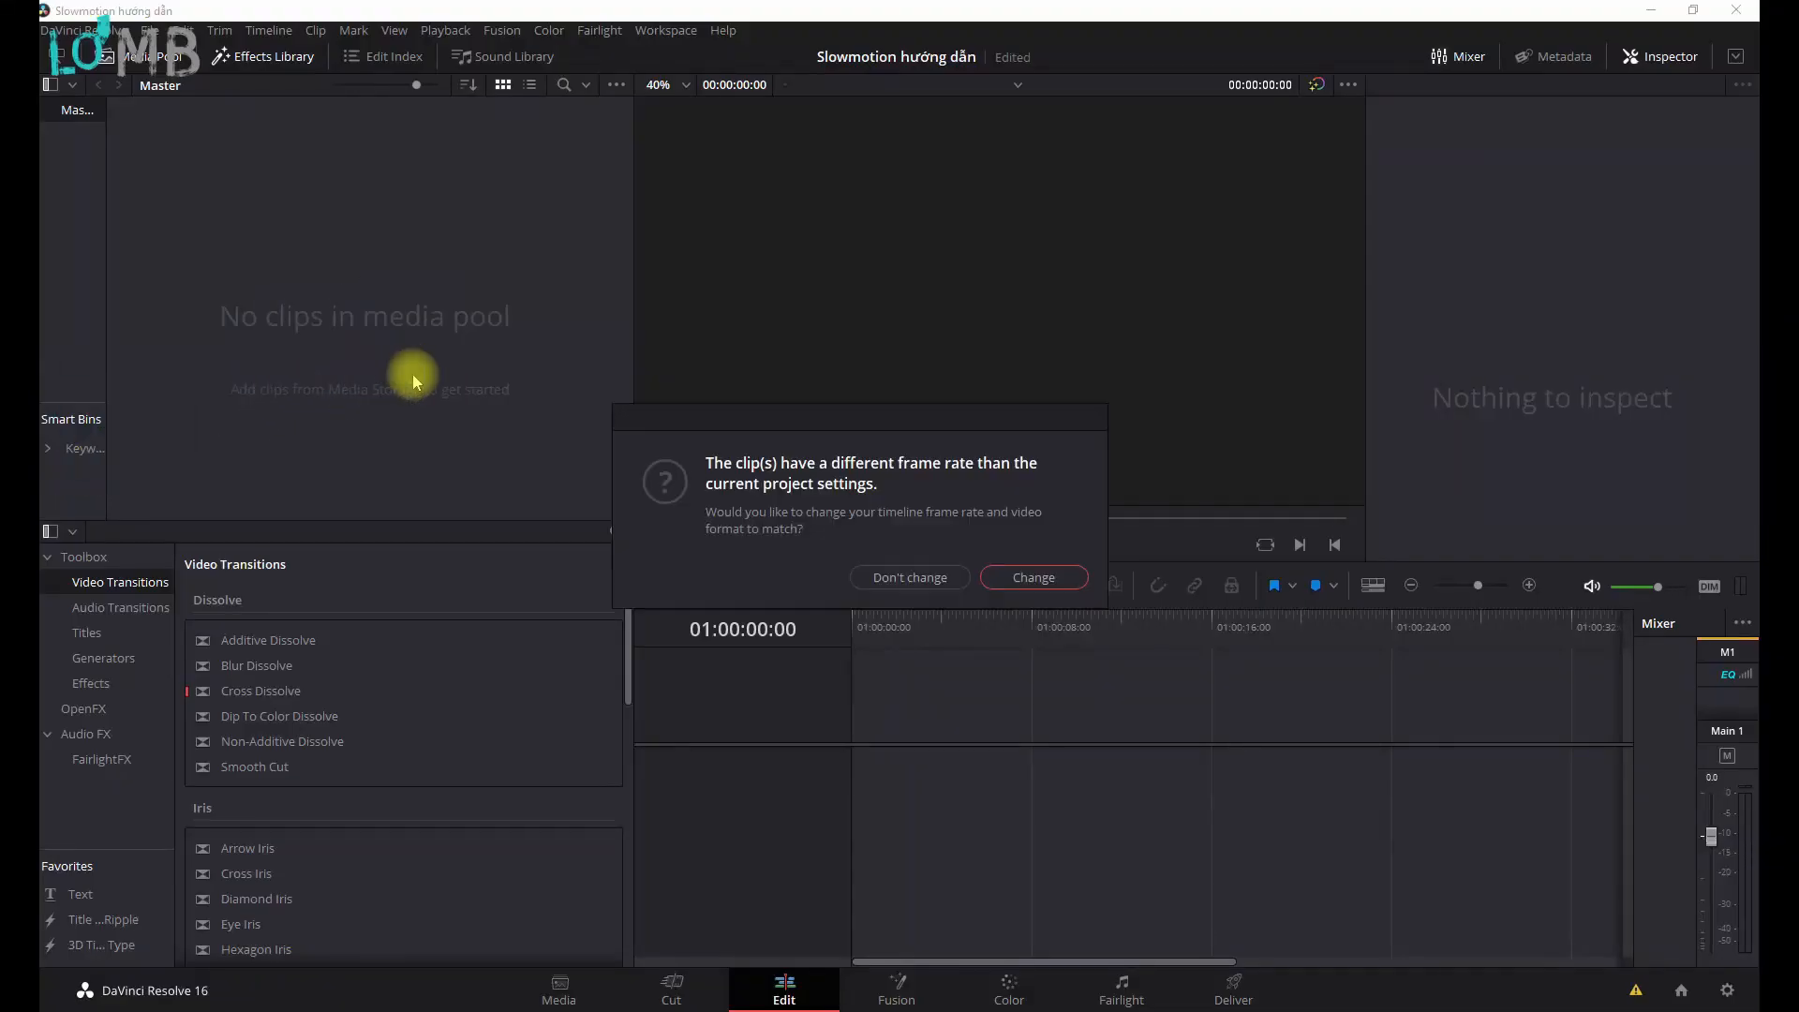
click(911, 578)
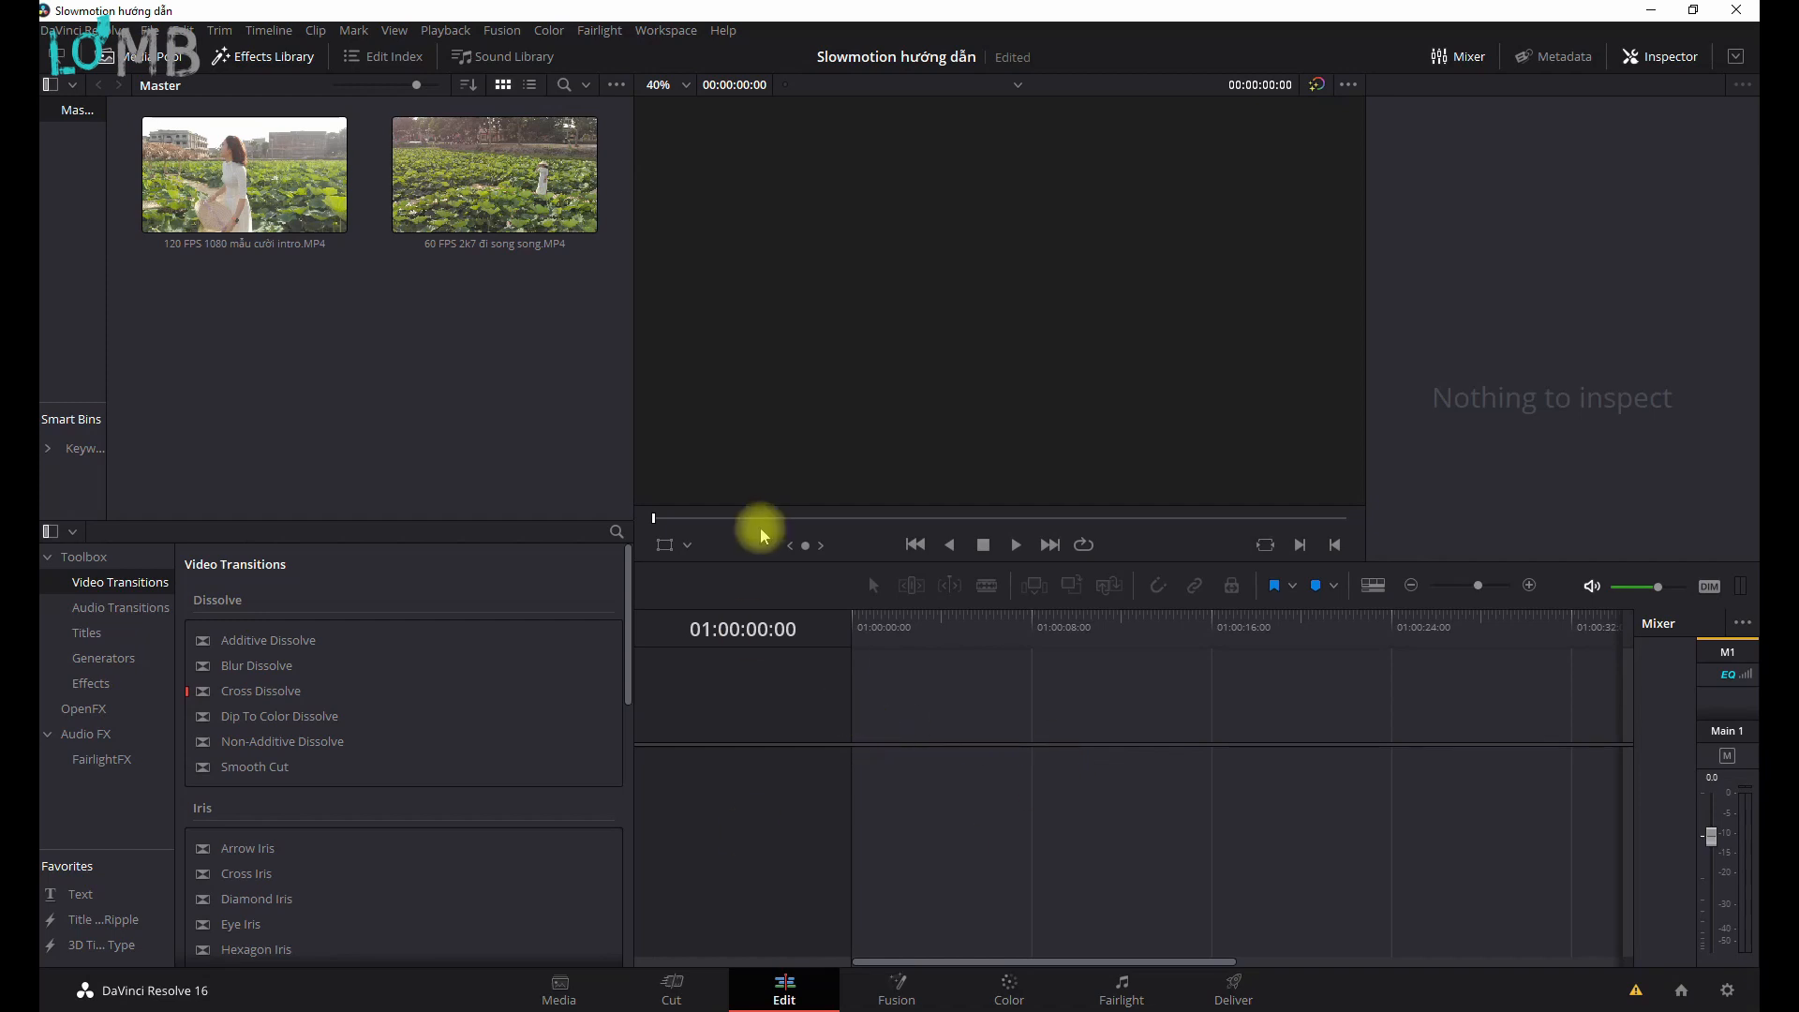
Preview the 120 FPS 1080 mẫu cười intro clip in the viewer at several points.
click(286, 224)
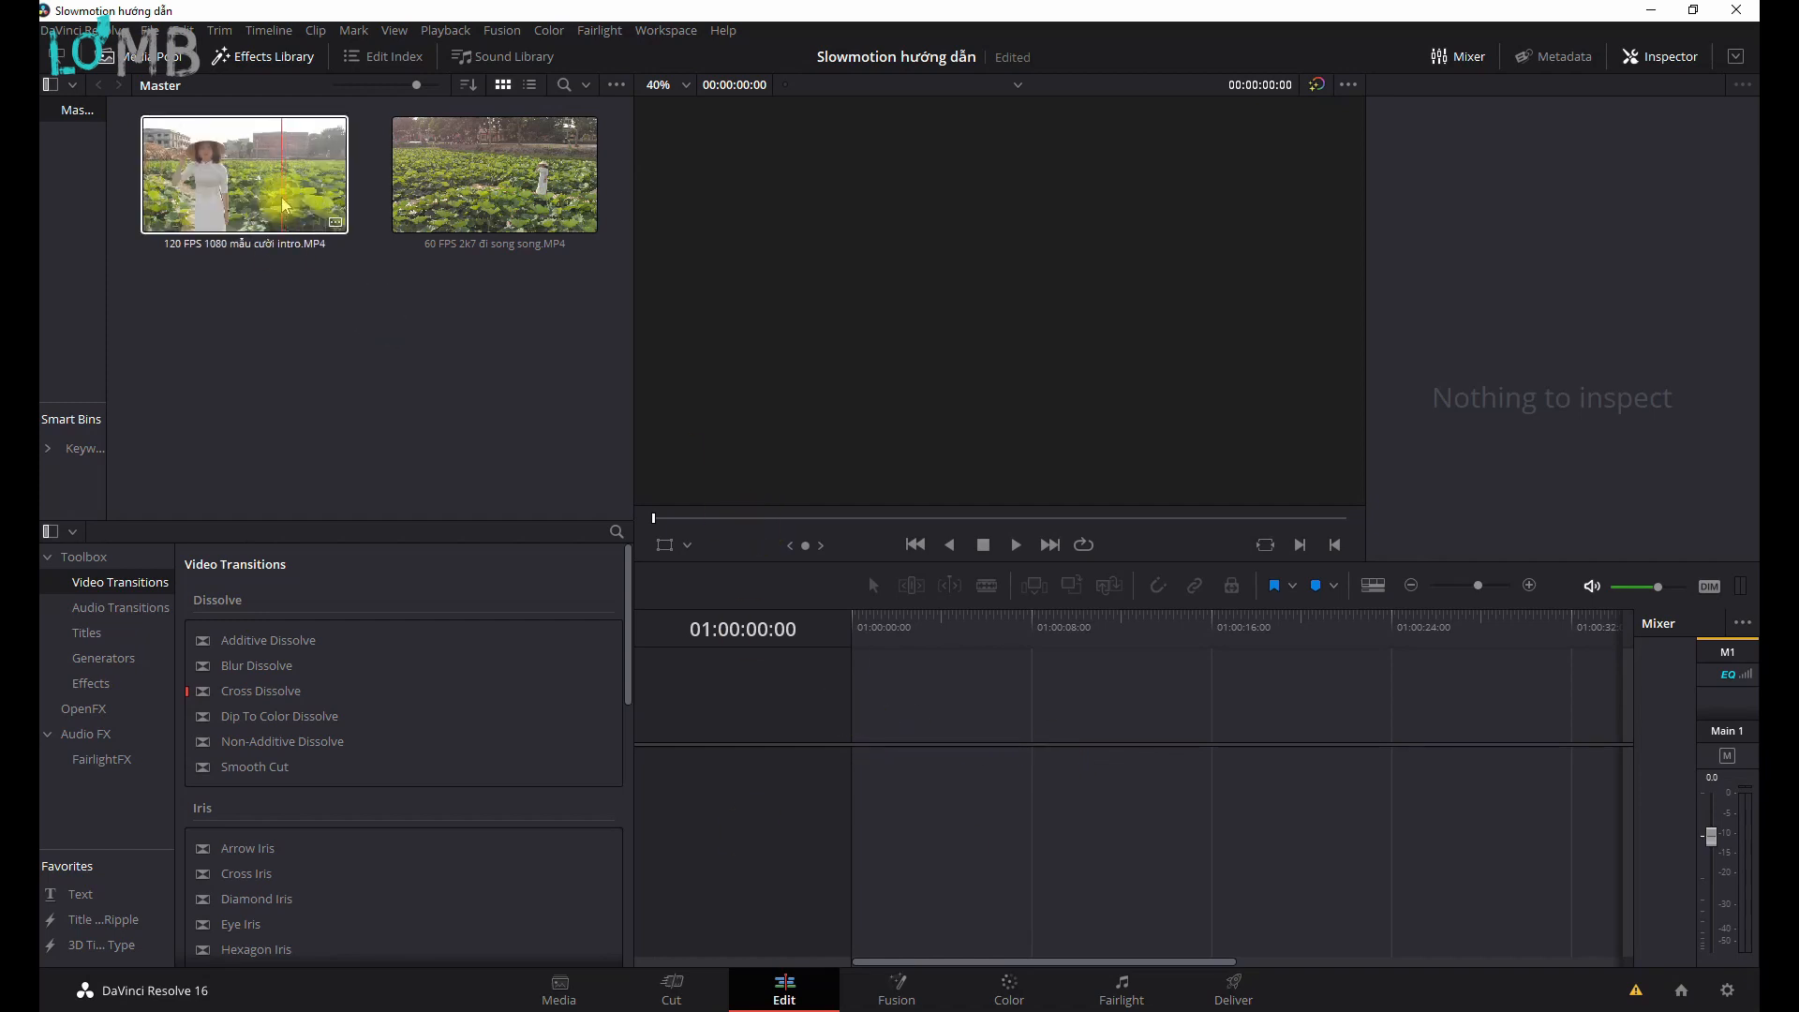
double_click(202, 251)
click(1016, 544)
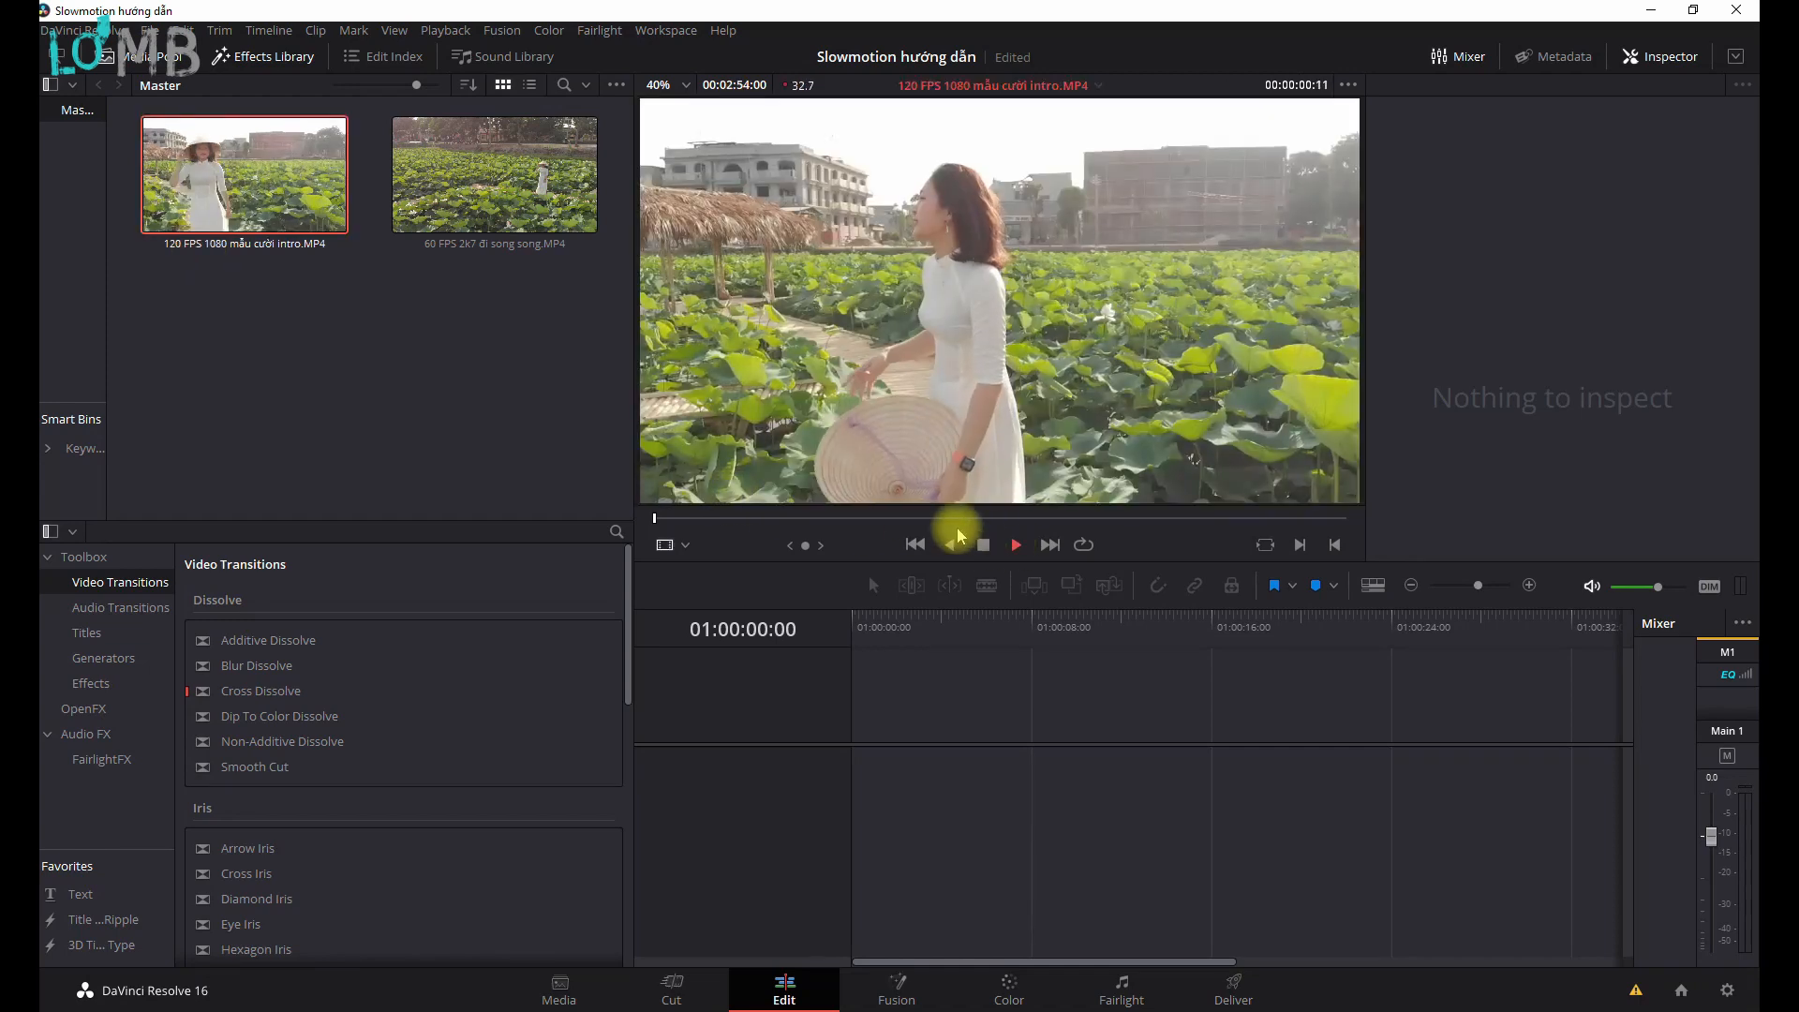
click(985, 520)
click(1069, 519)
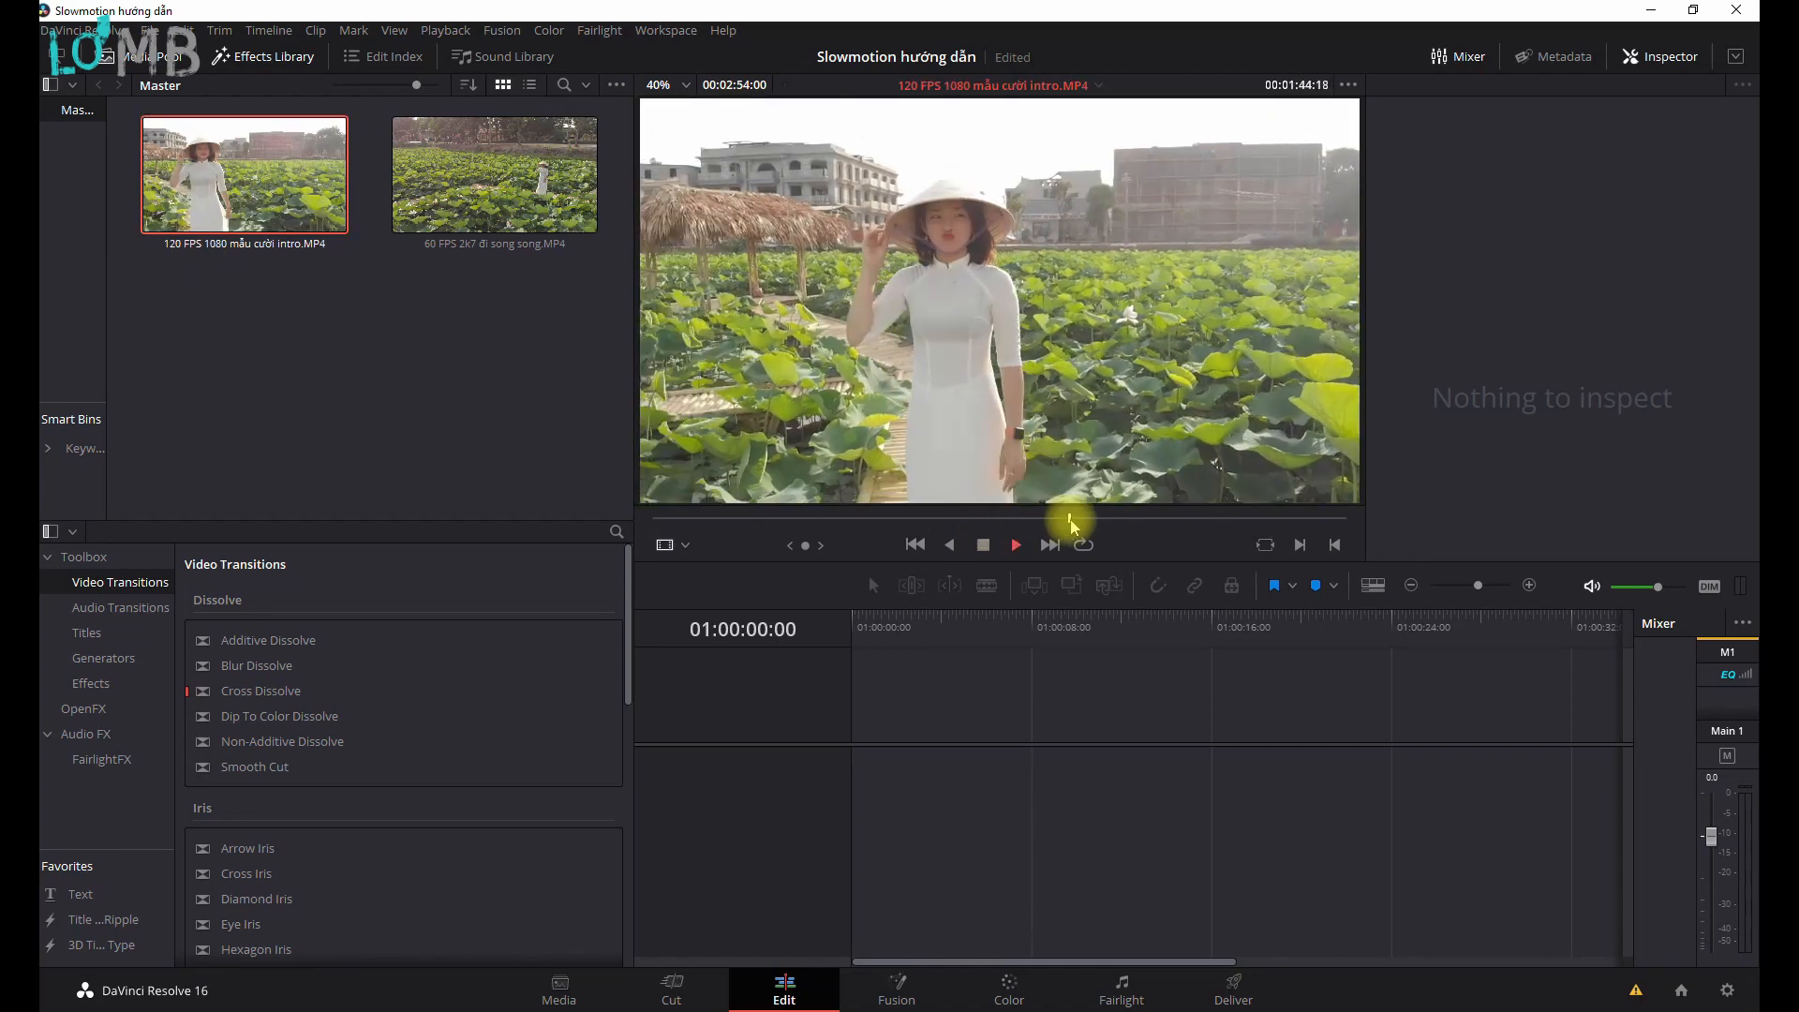
Place the 60 FPS 2k7 đi song song clip on a new timeline and play its first seconds.
drag(433, 188, 847, 787)
key(space)
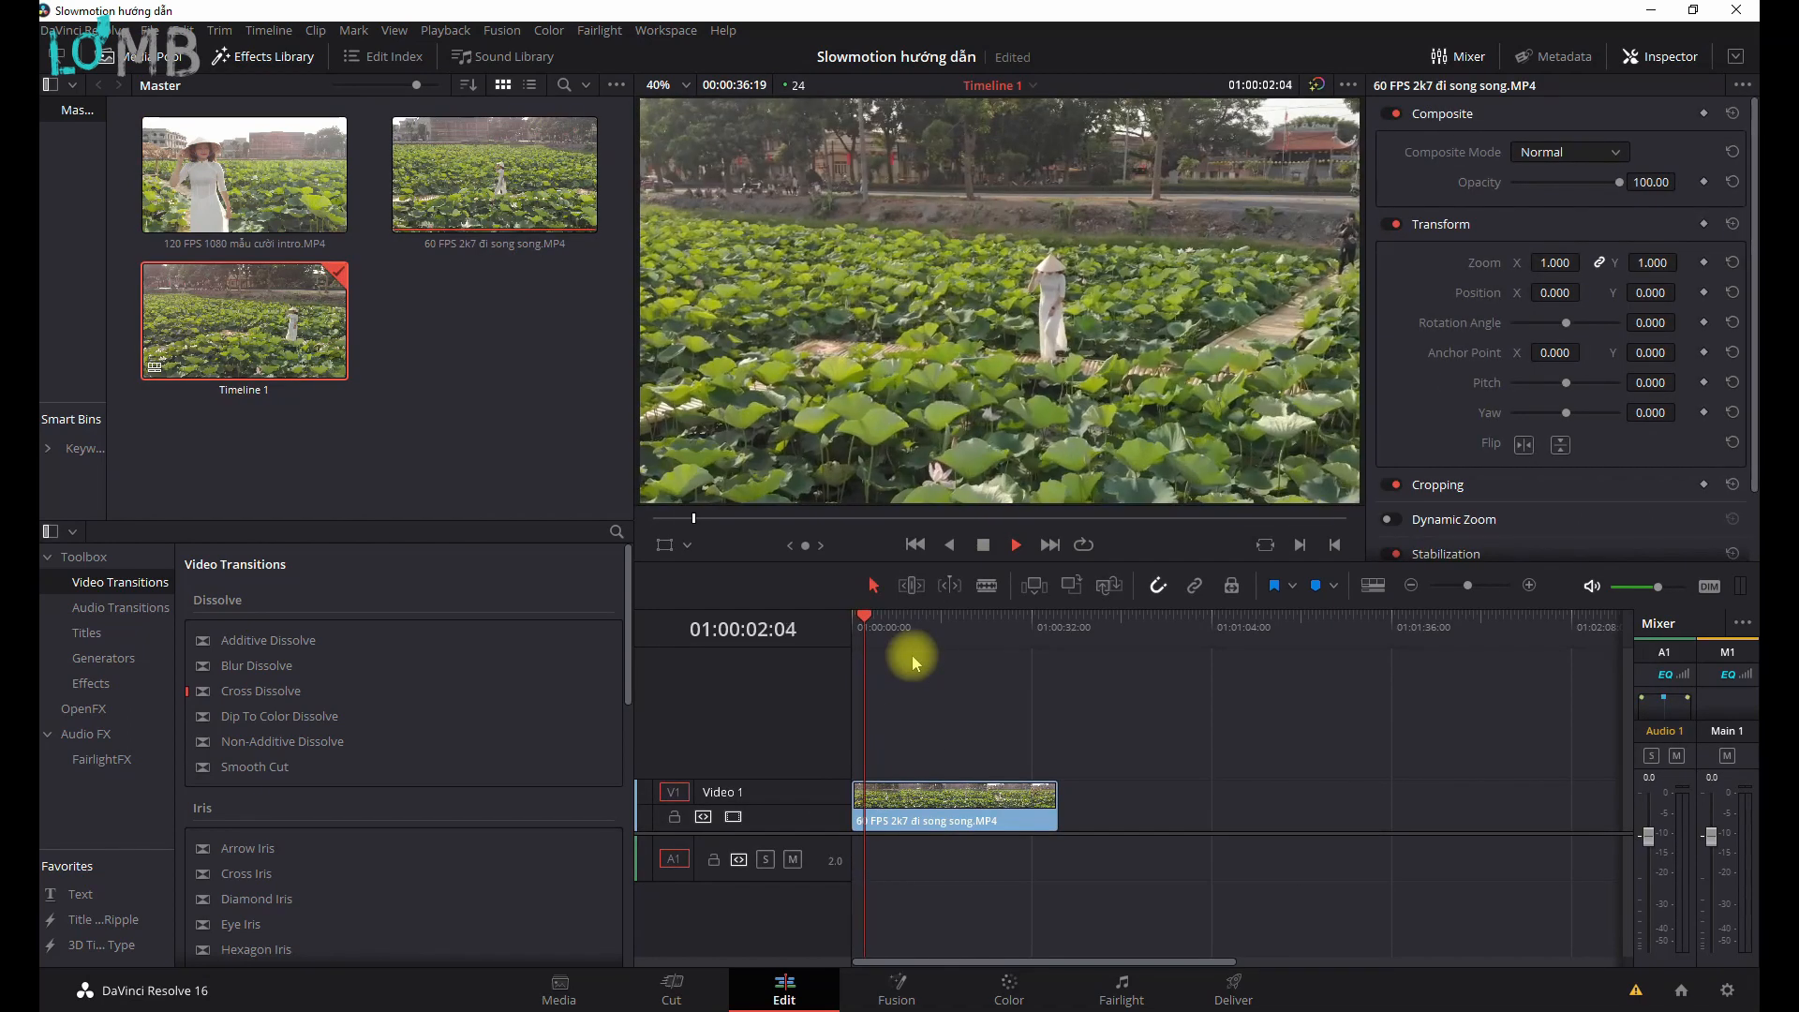
key(space)
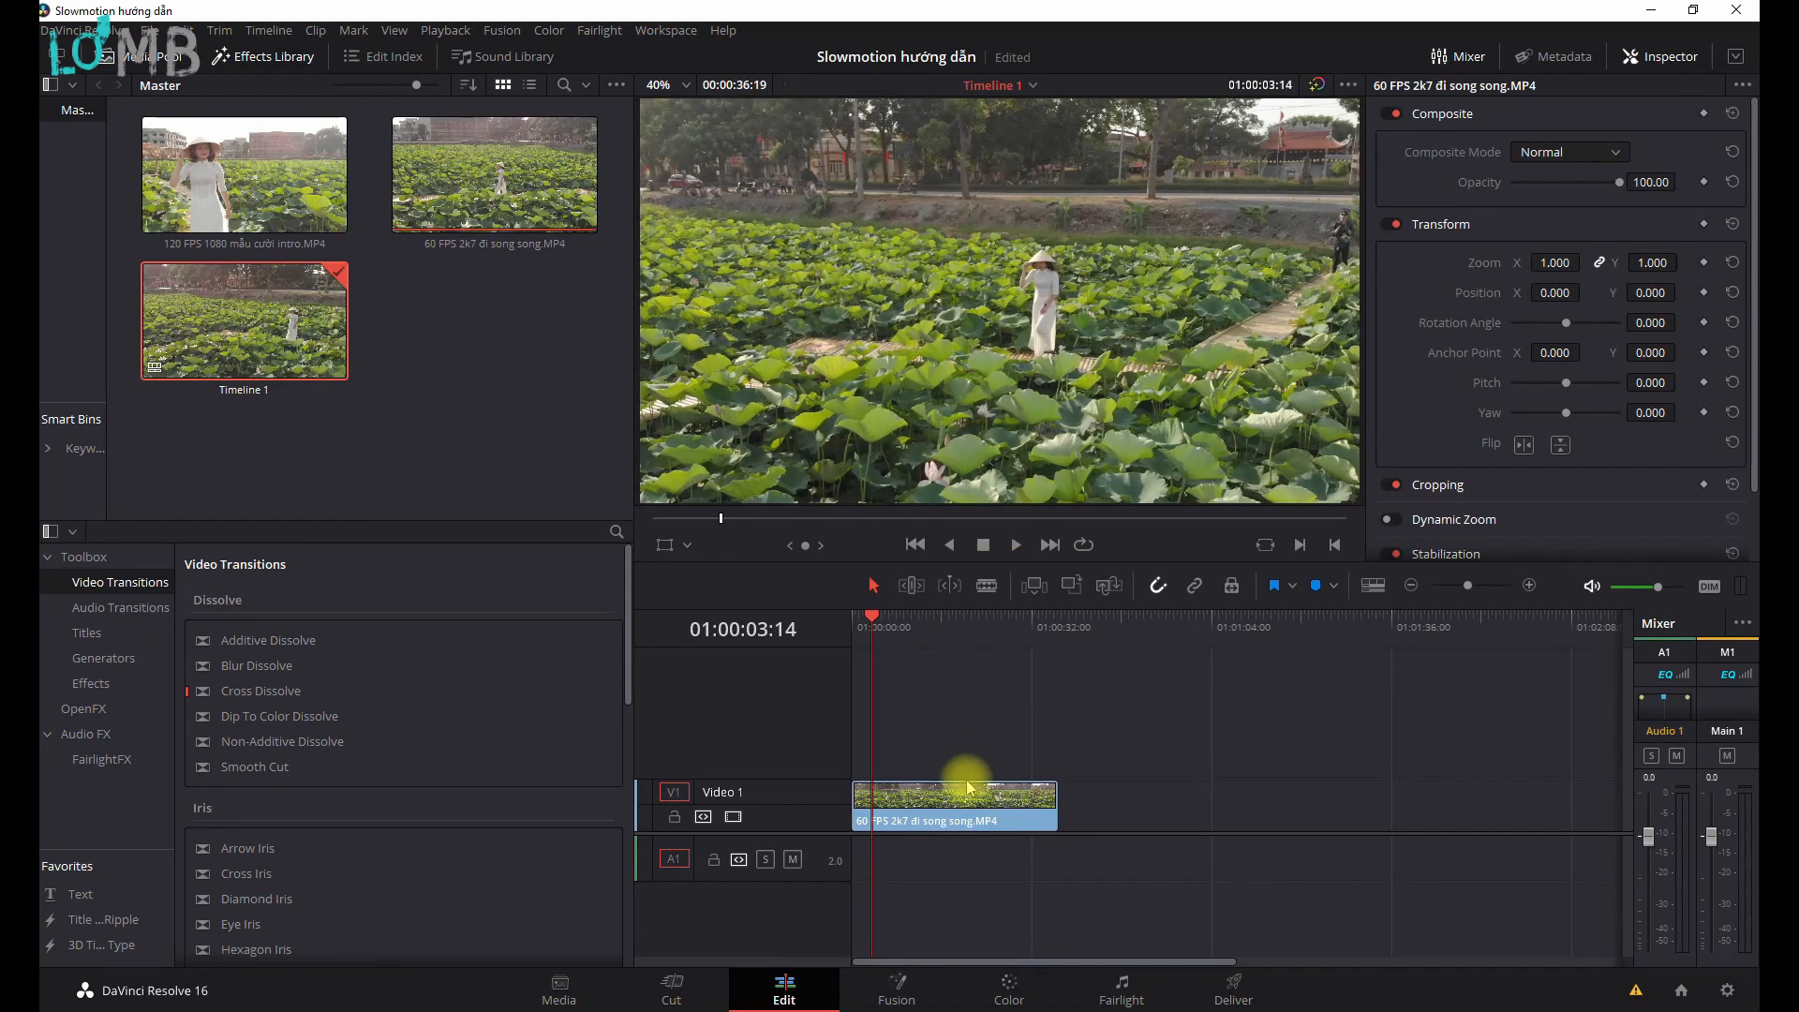
Set the timeline clip's speed to 45% without rippling the sequence.
click(969, 787)
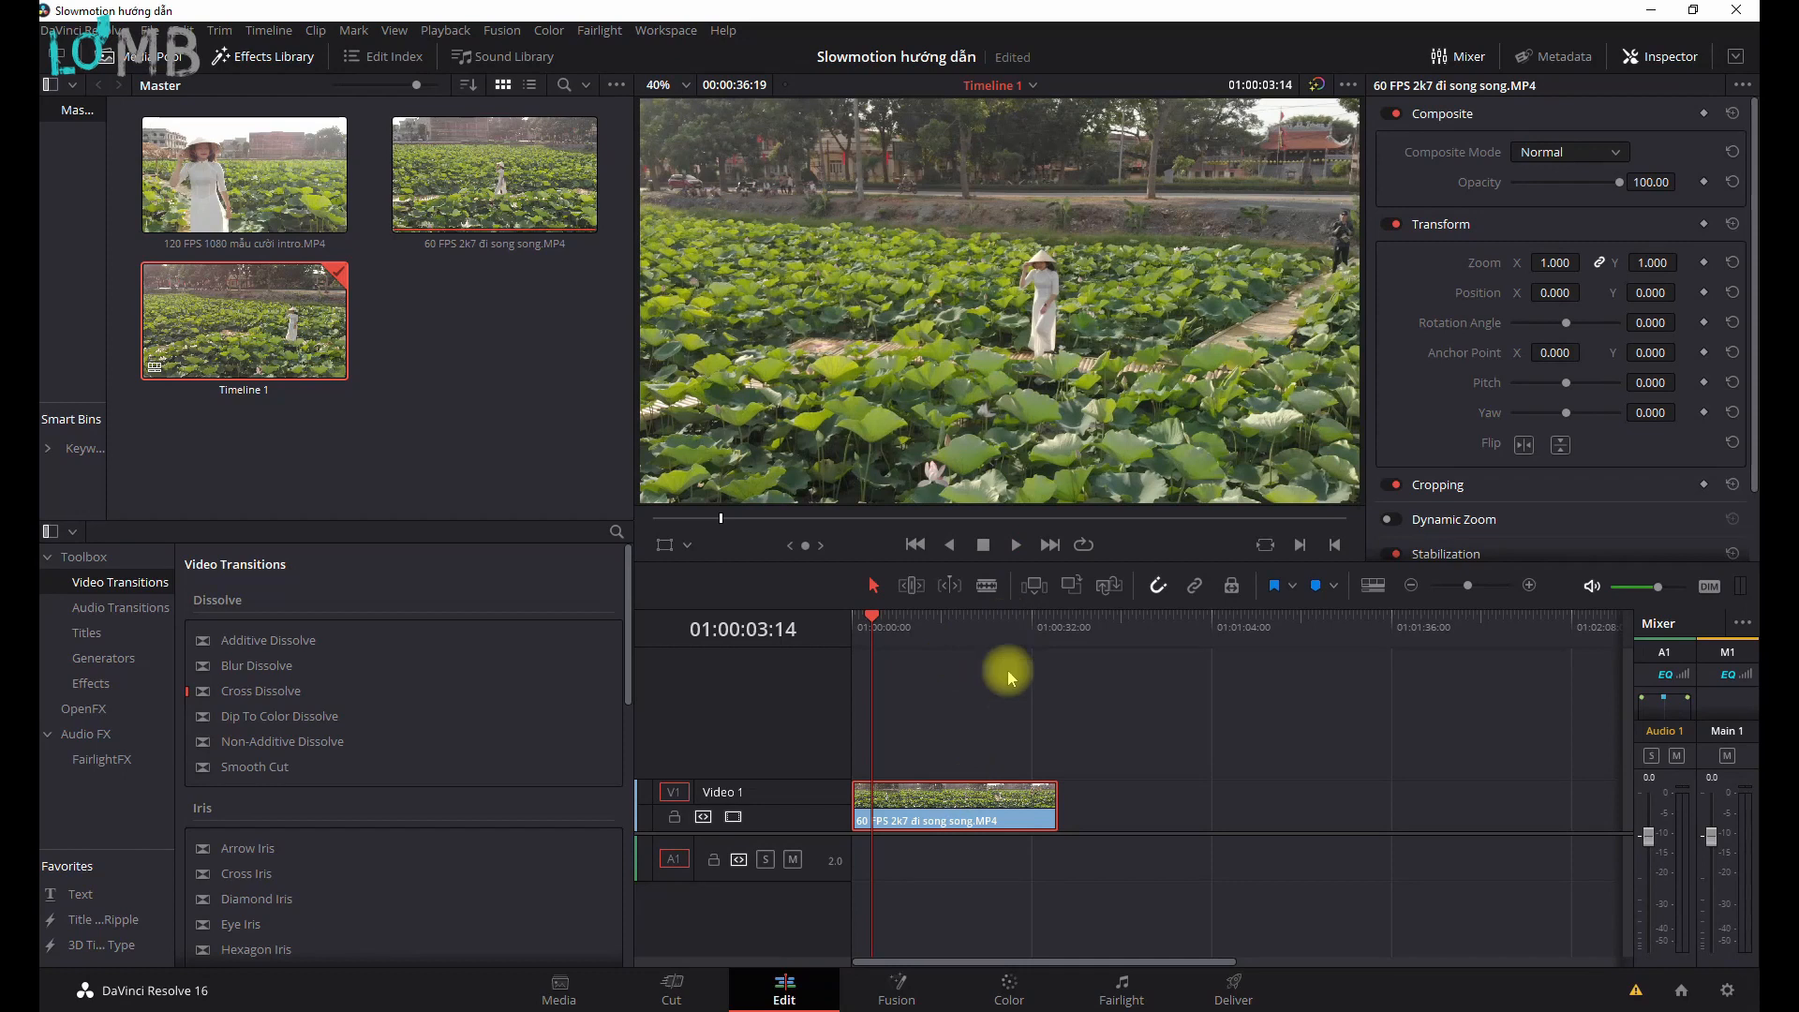
right_click(998, 803)
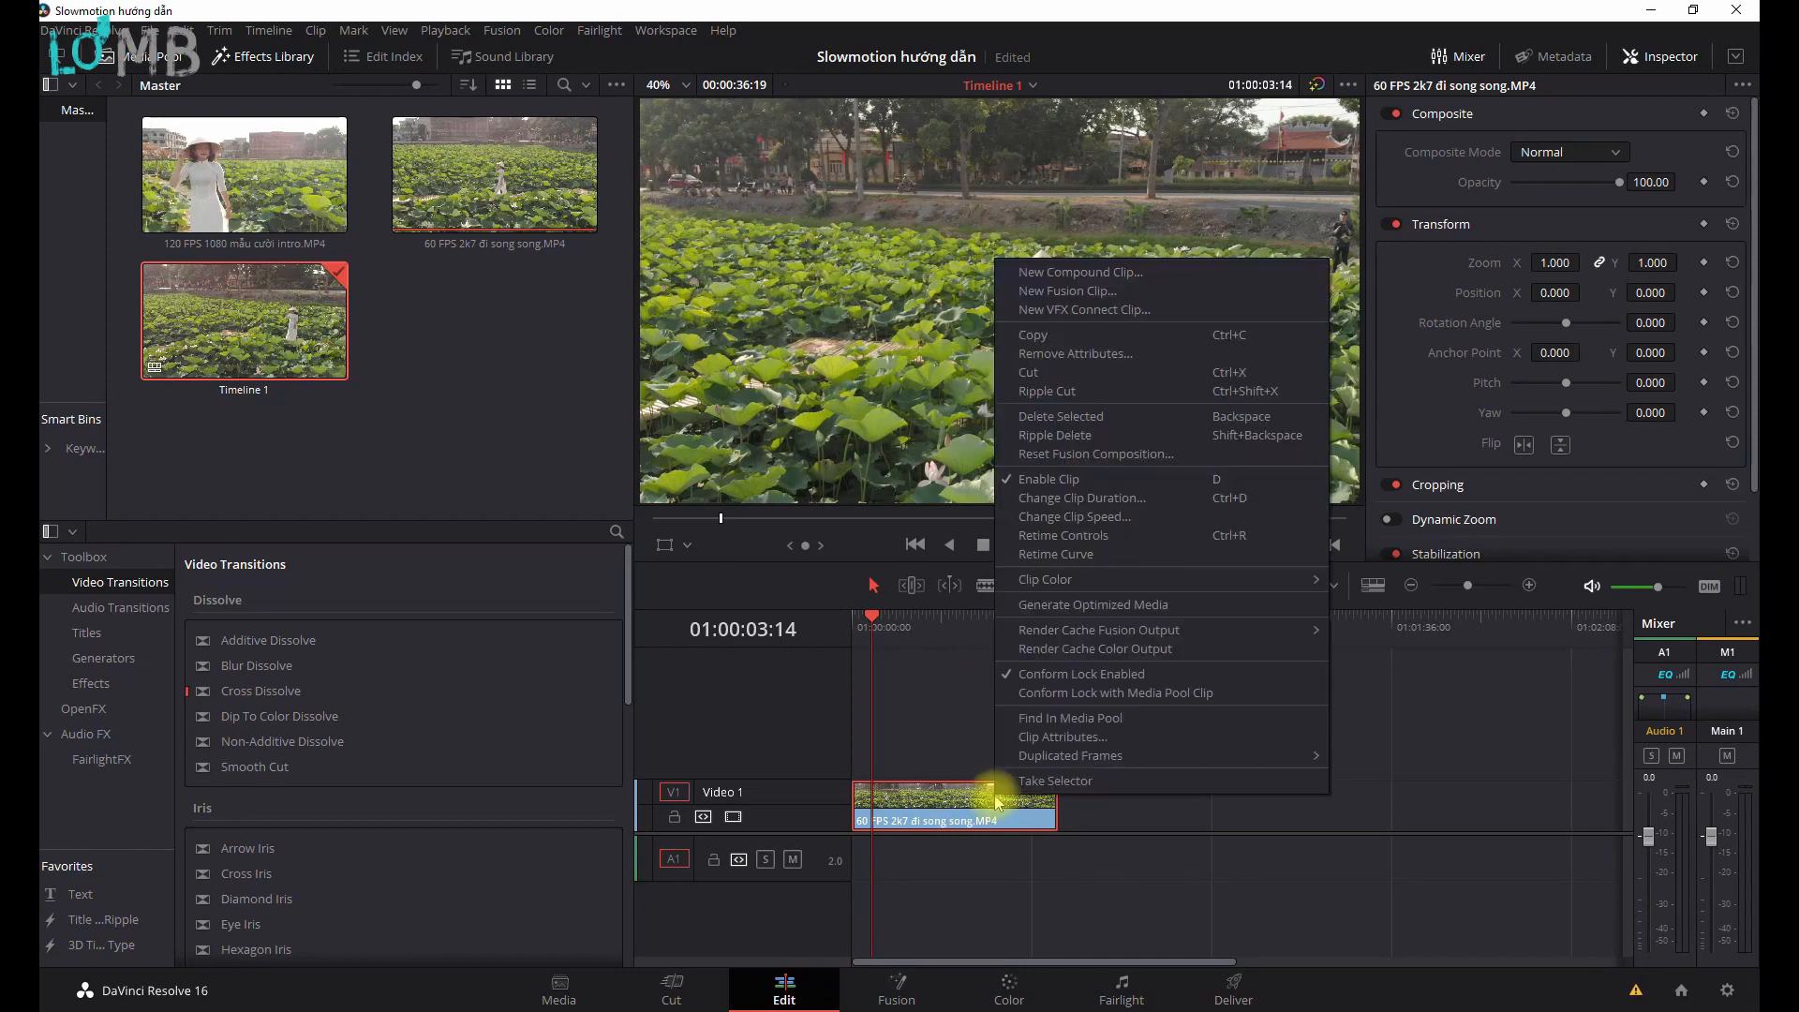
click(1075, 518)
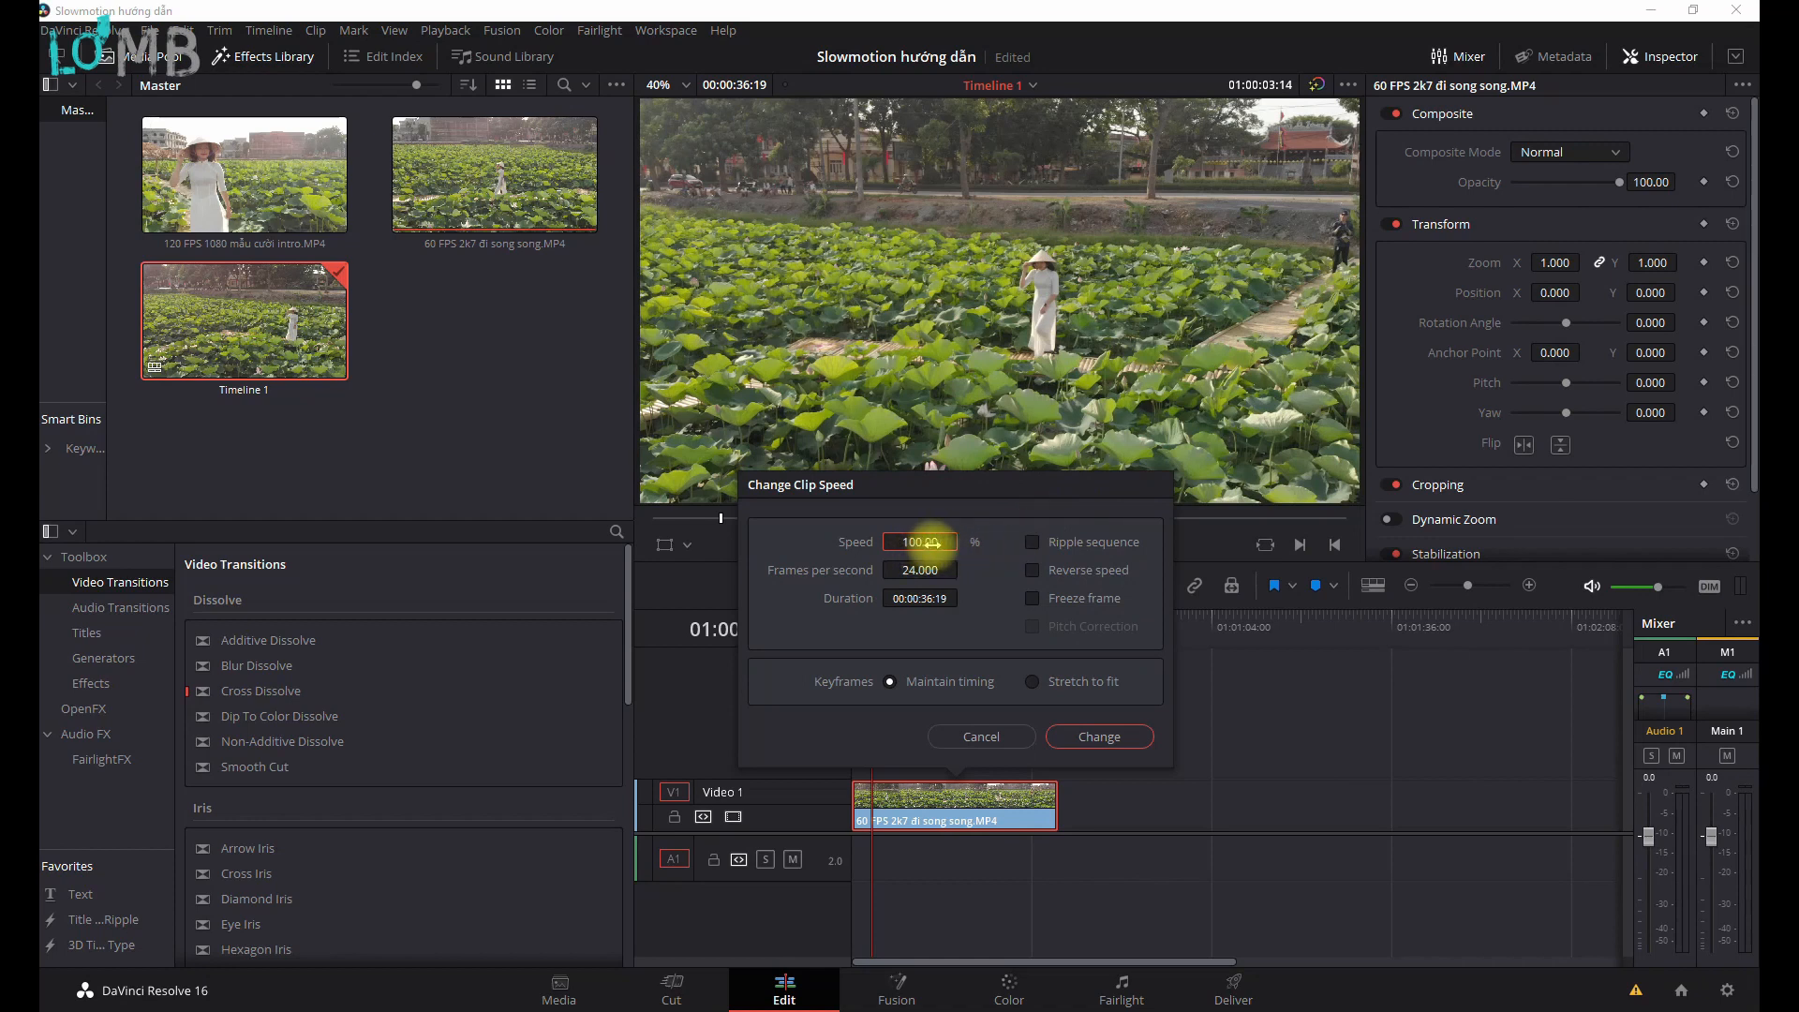
drag(927, 542, 920, 537)
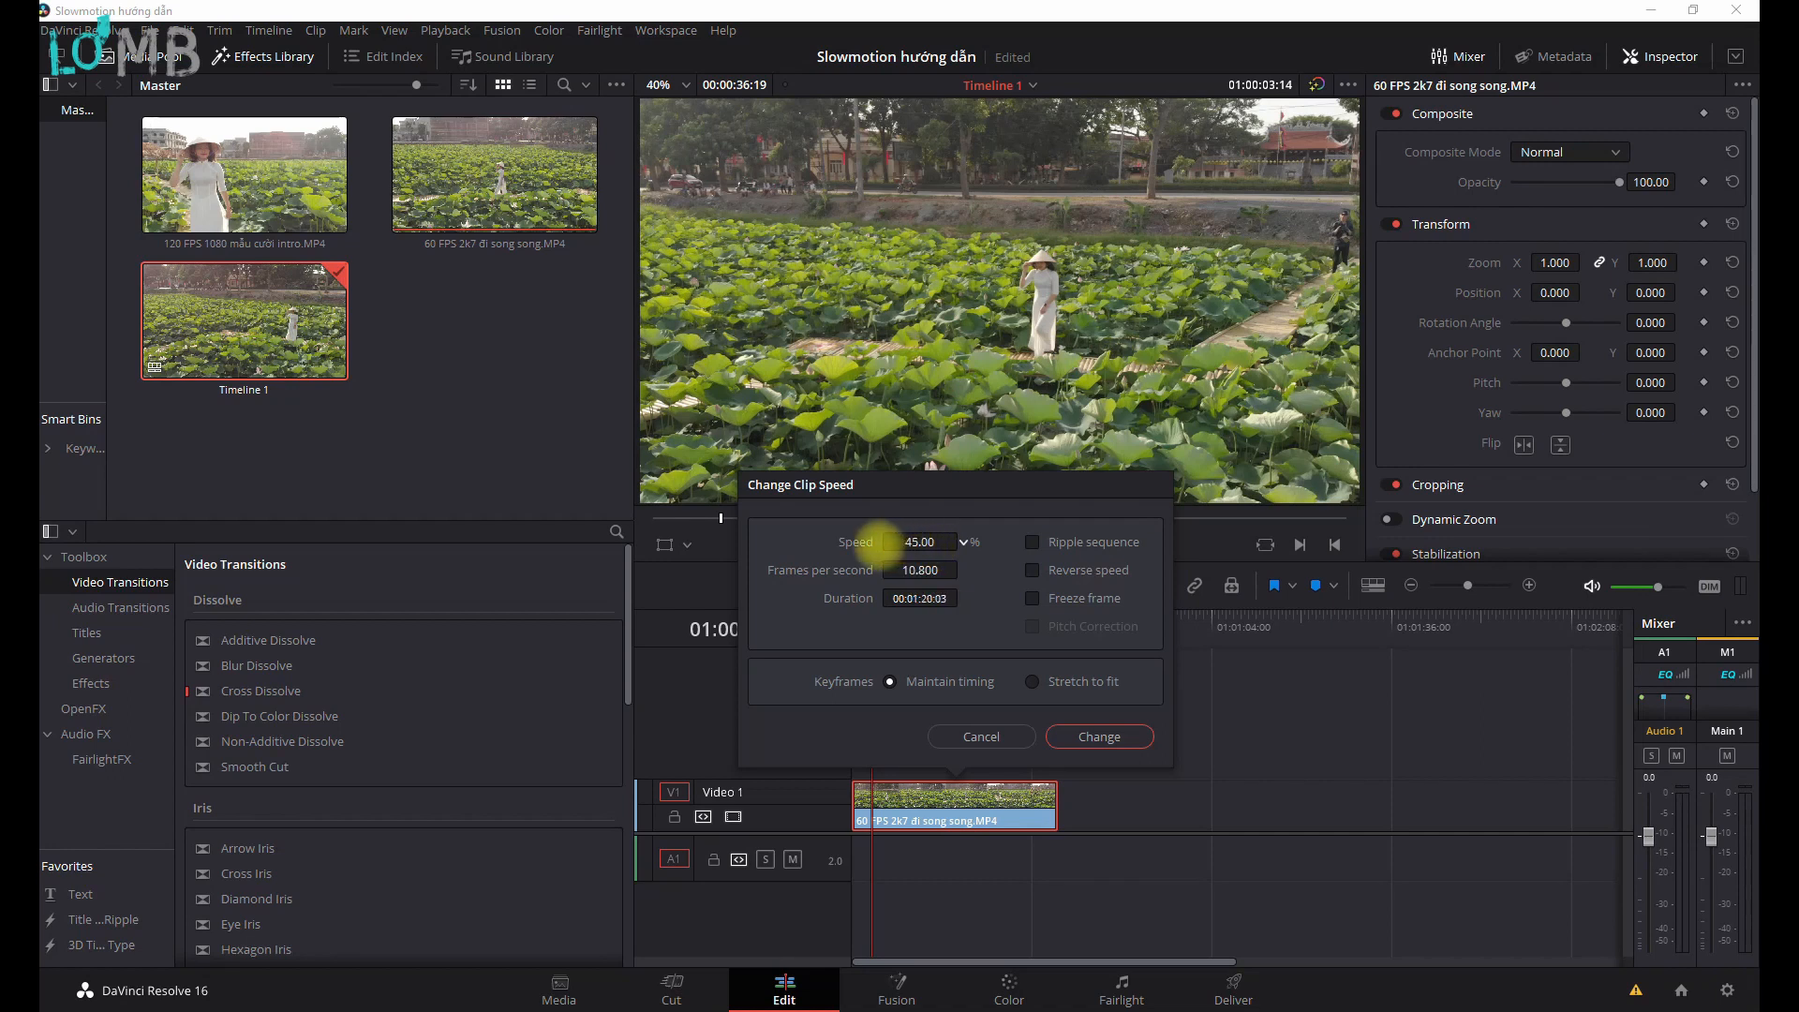
click(1077, 735)
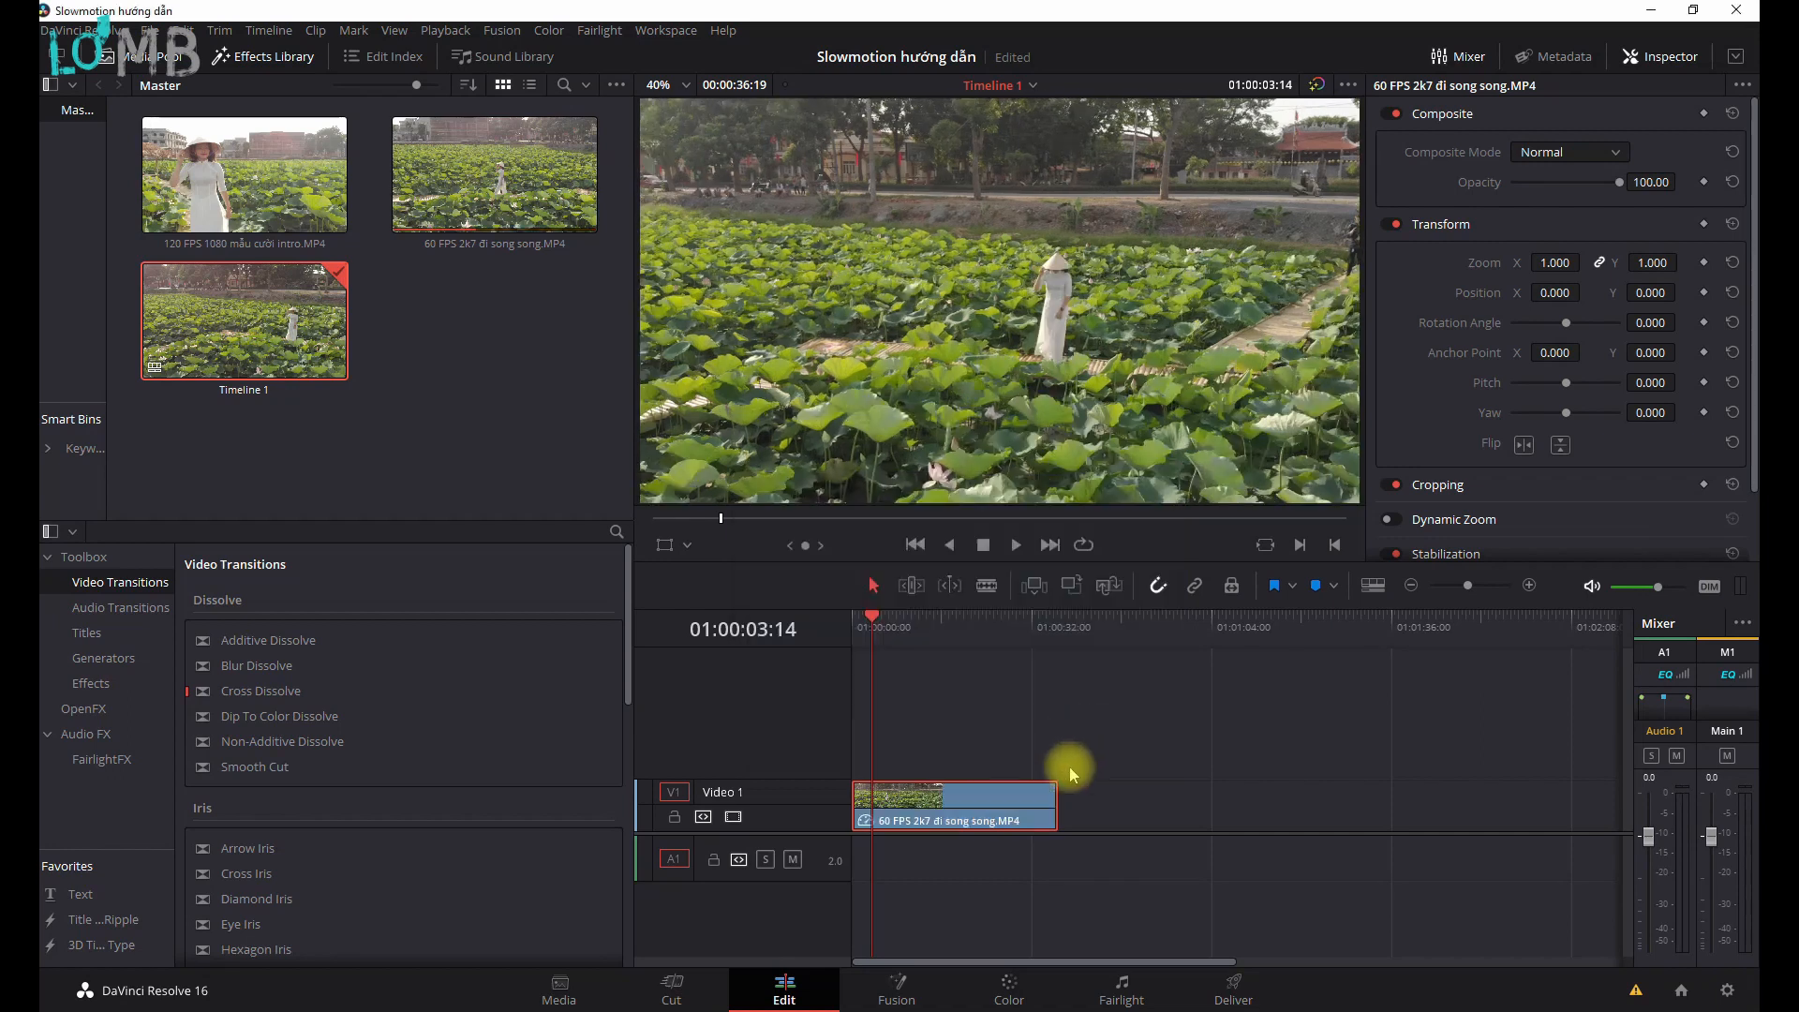
Play the slowed clip at several points to examine the smoothness of the motion.
key(space)
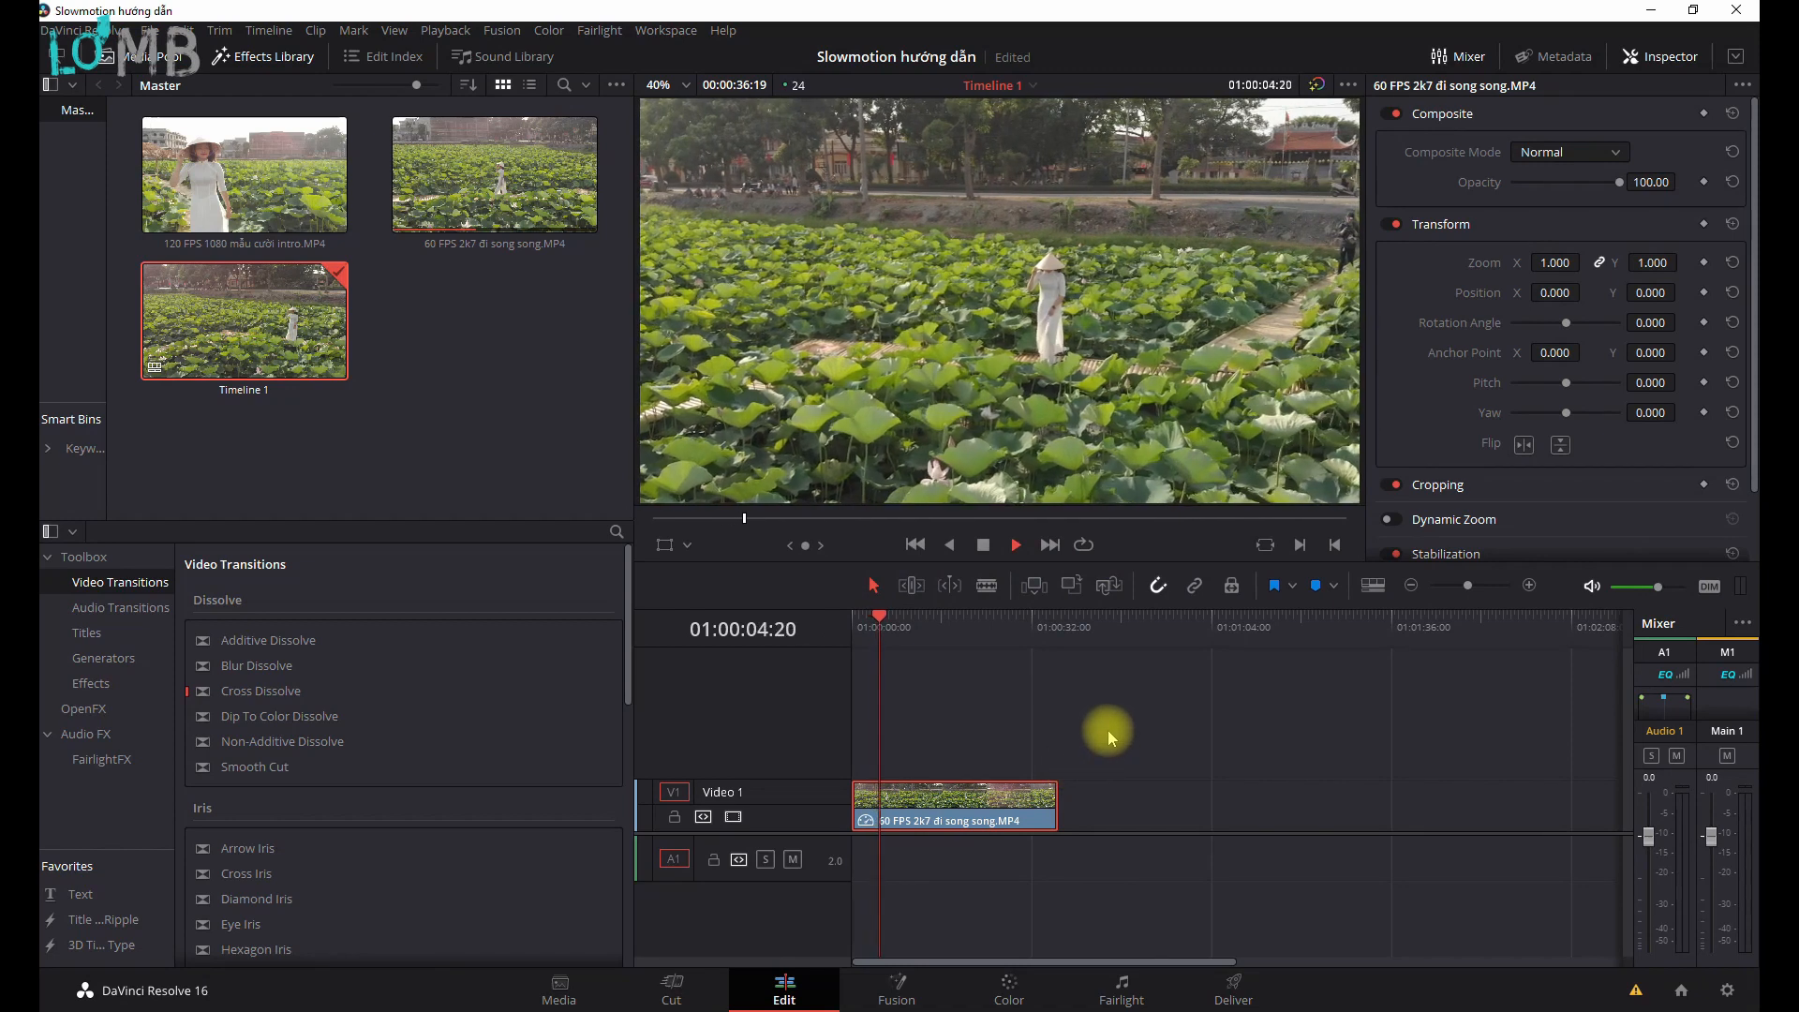
click(948, 619)
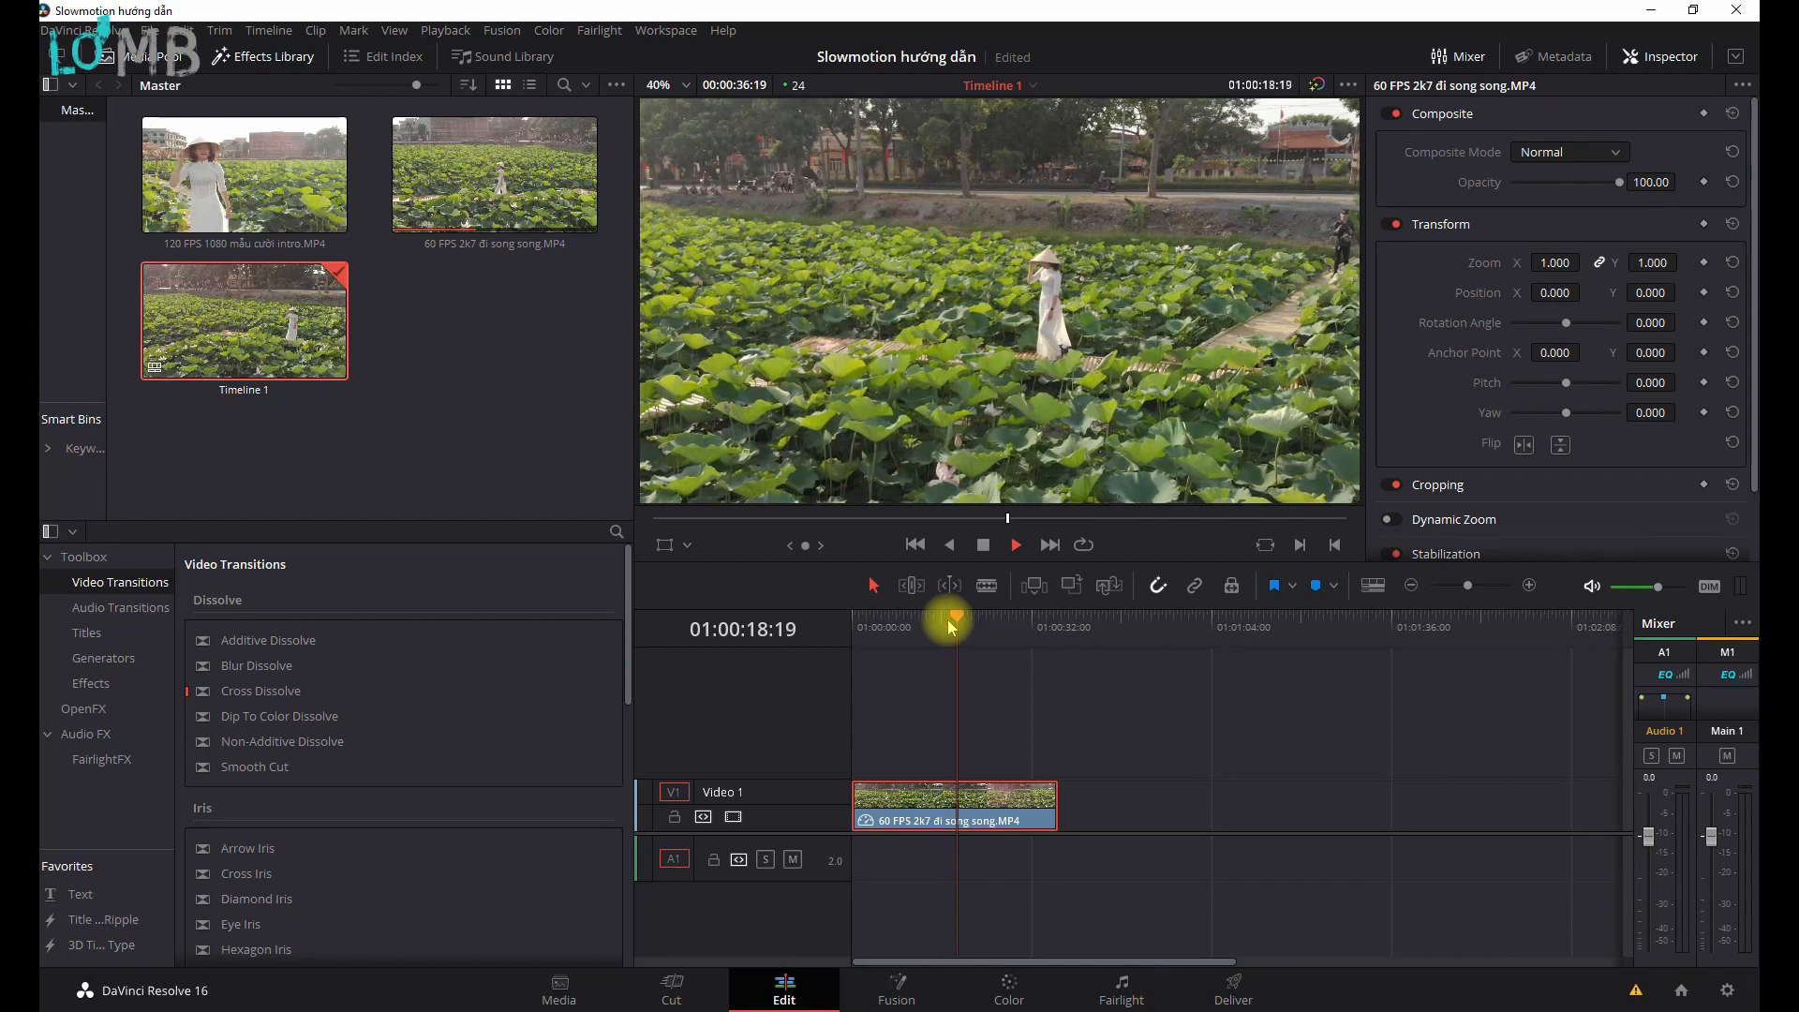
click(1001, 619)
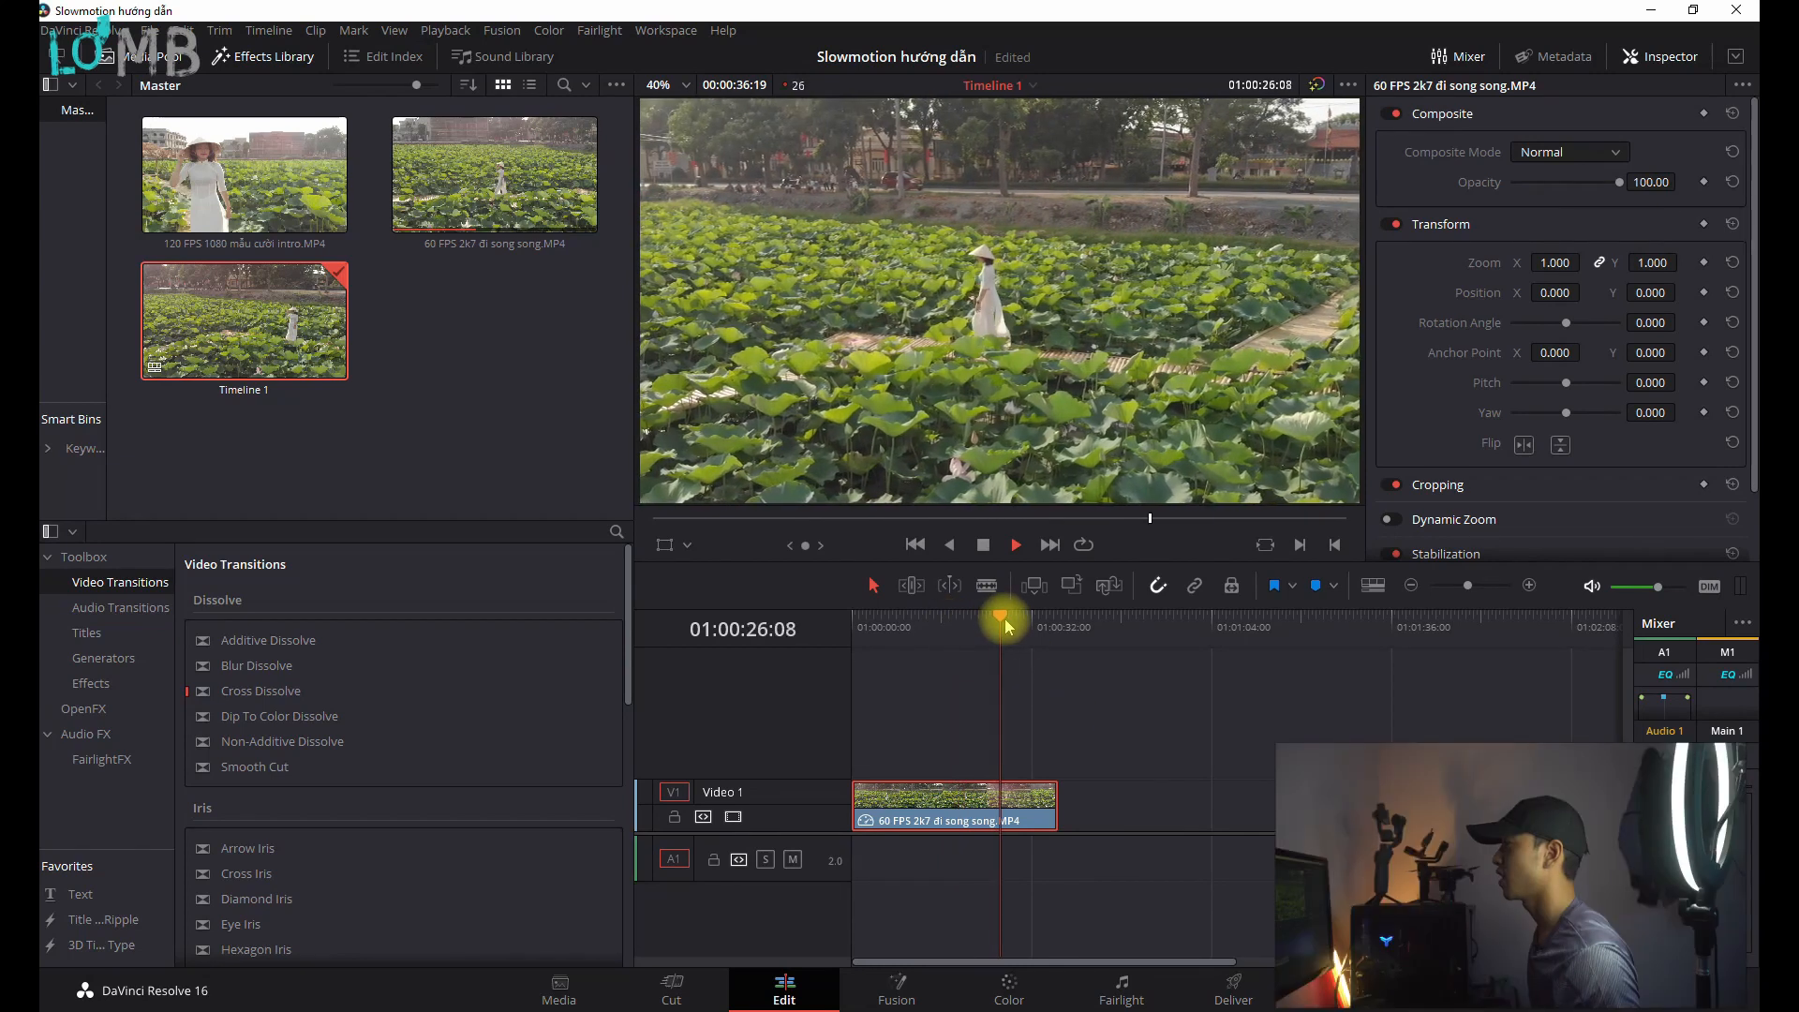
key(space)
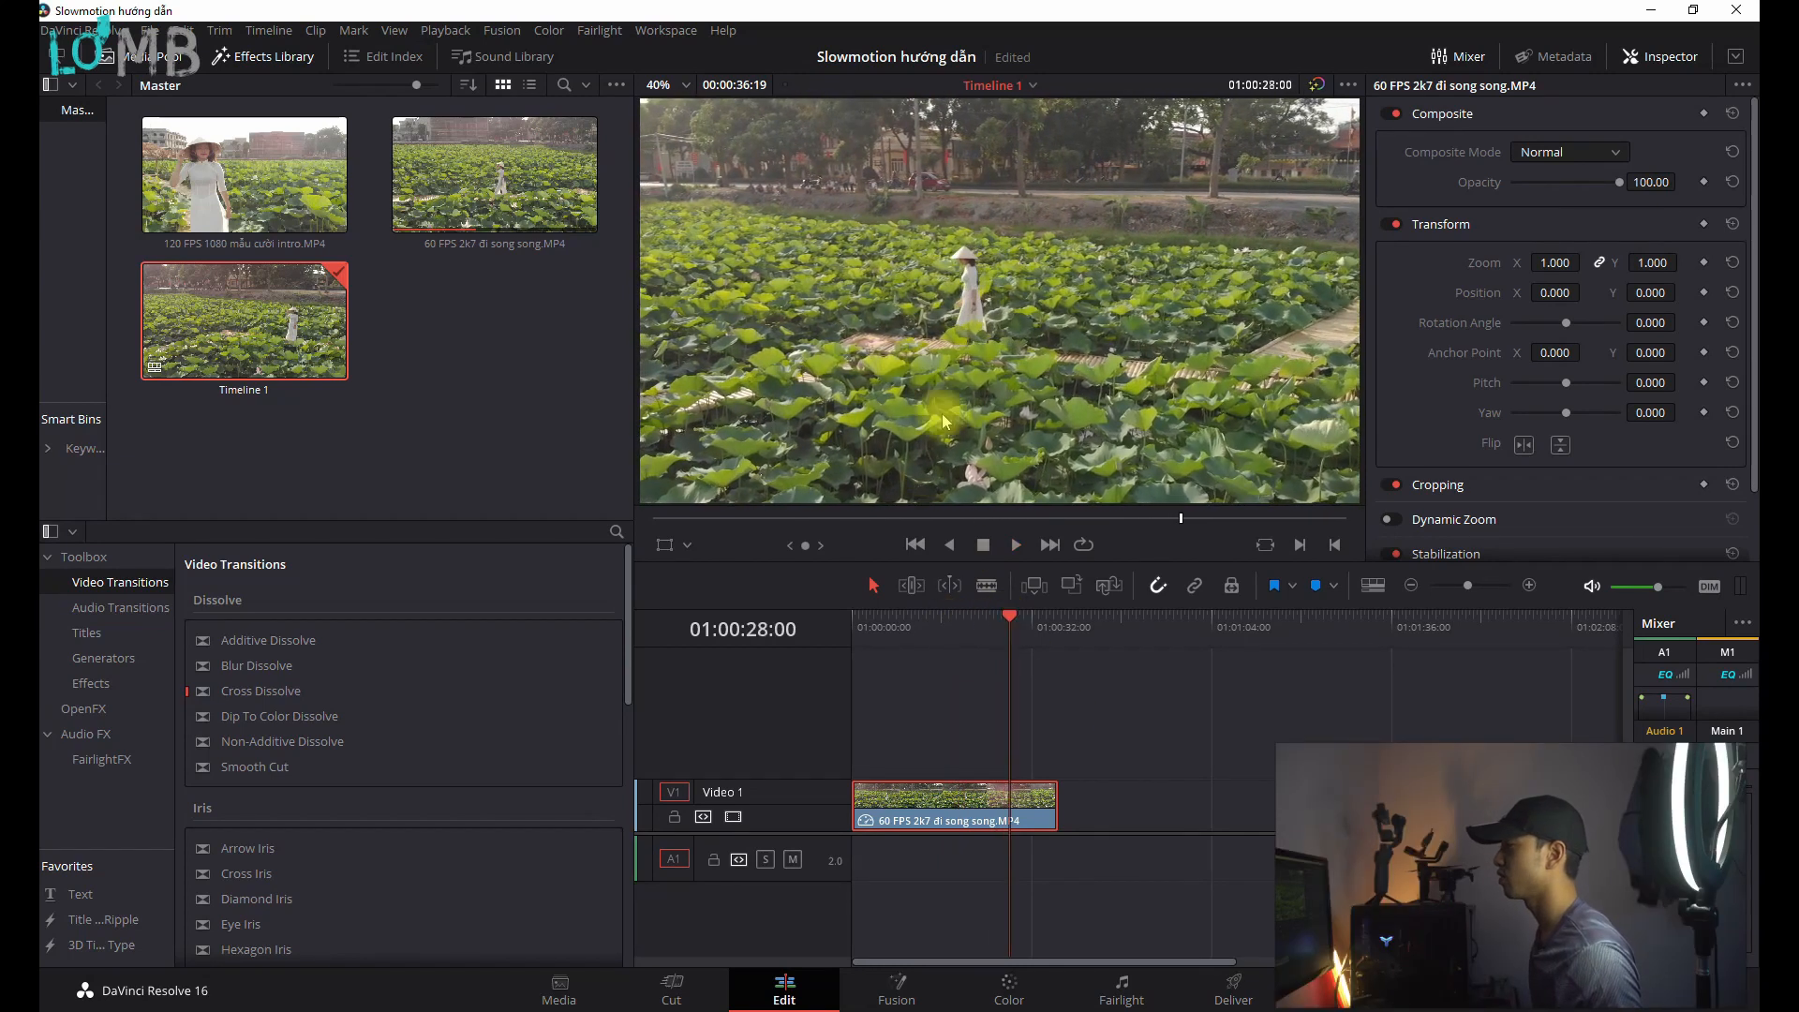
click(997, 620)
key(space)
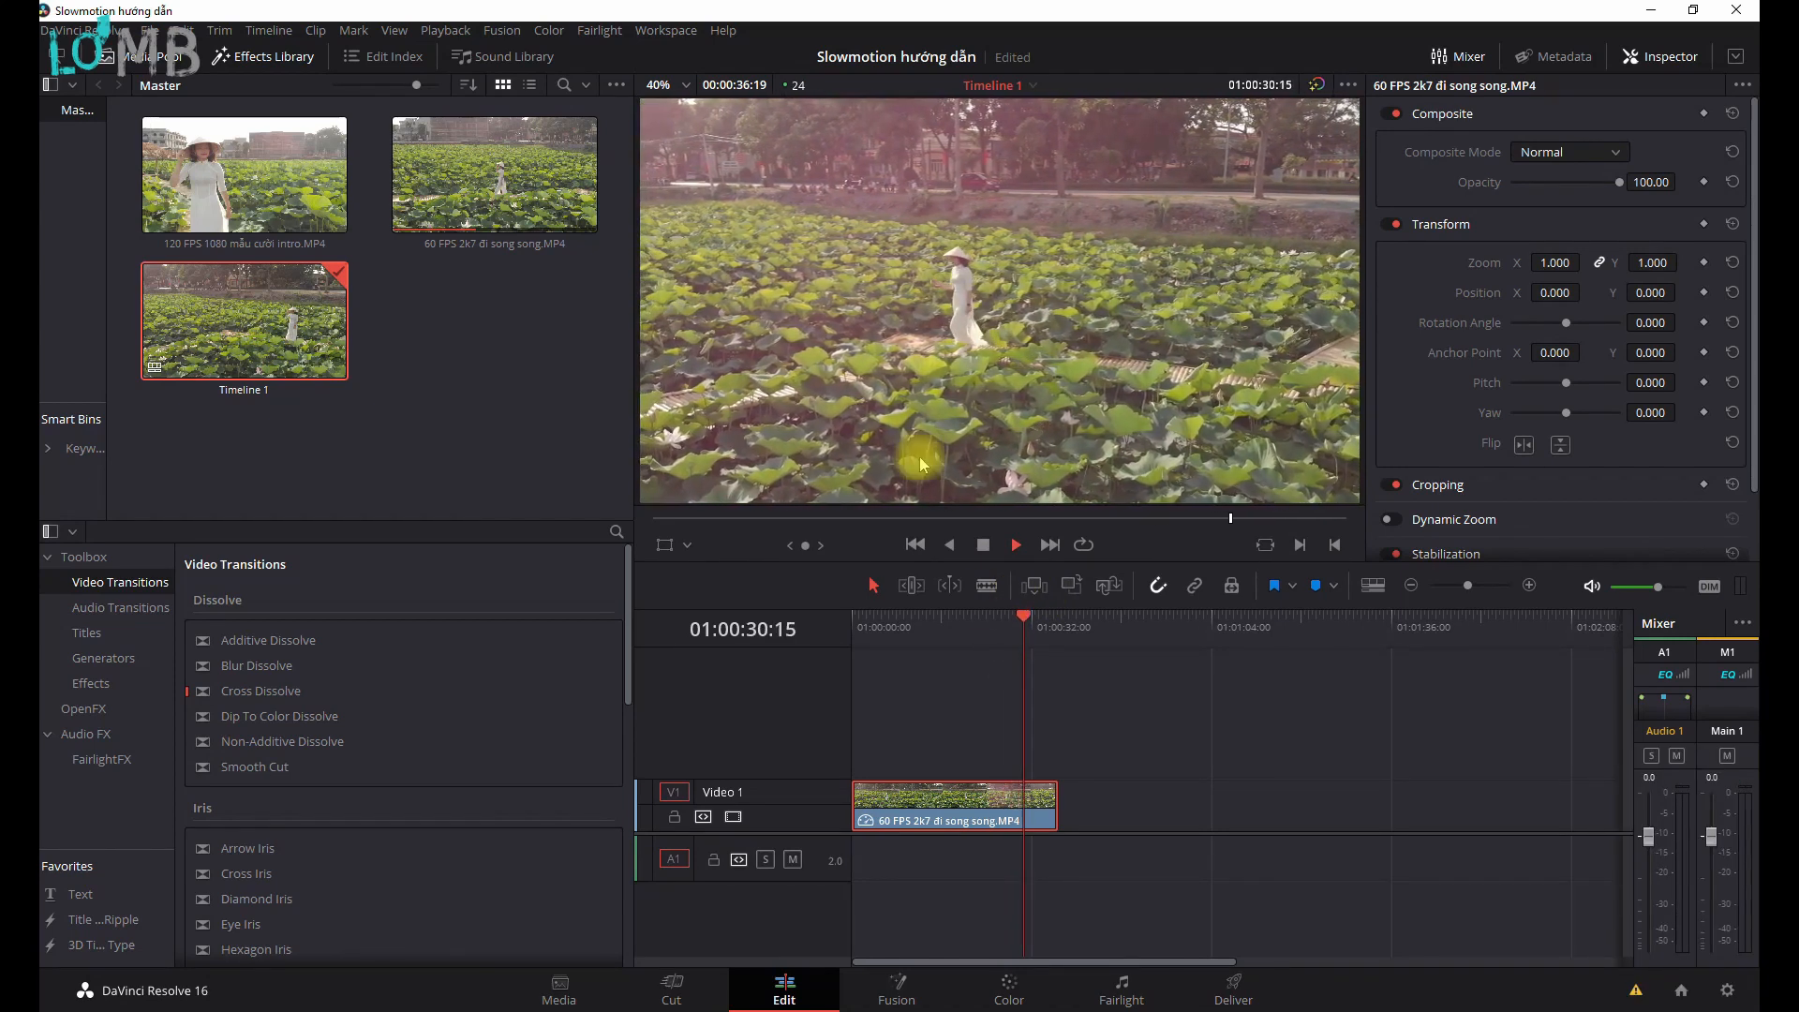
key(space)
Trim the clip's start to 01:00:26:08 and play the remaining part.
drag(1019, 621, 1000, 624)
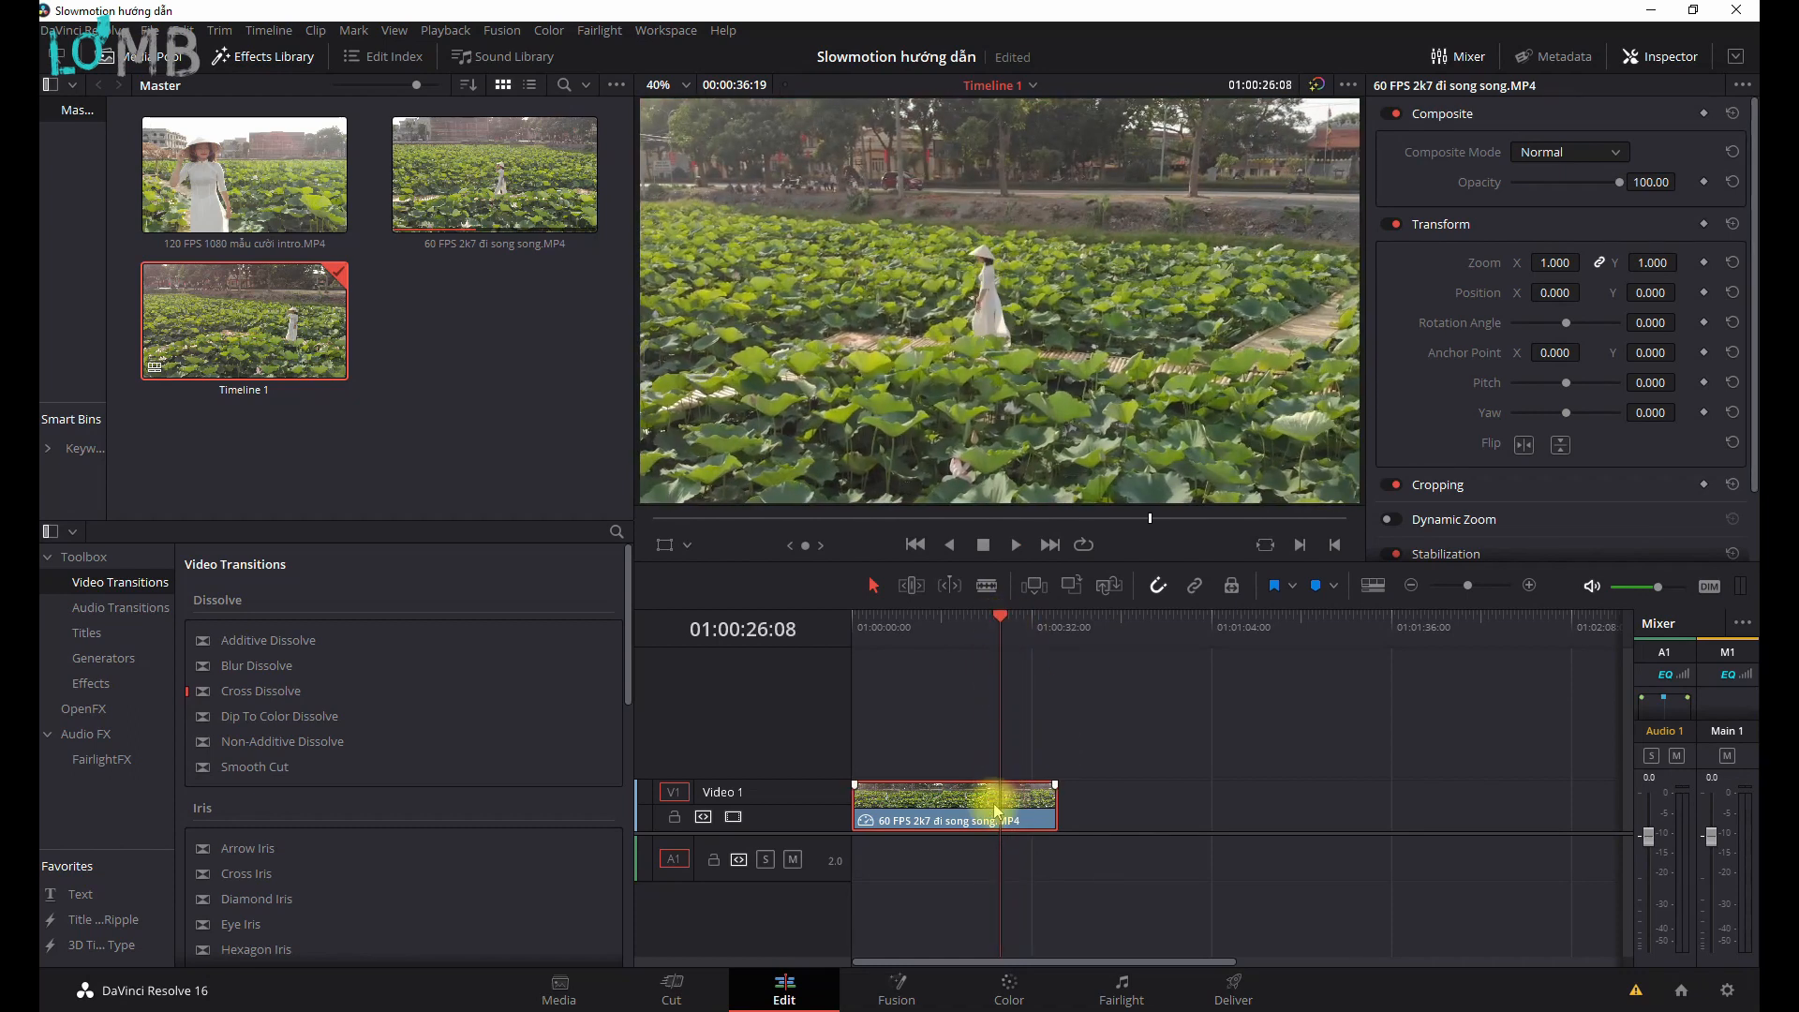
key(shift+bracketleft)
key(space)
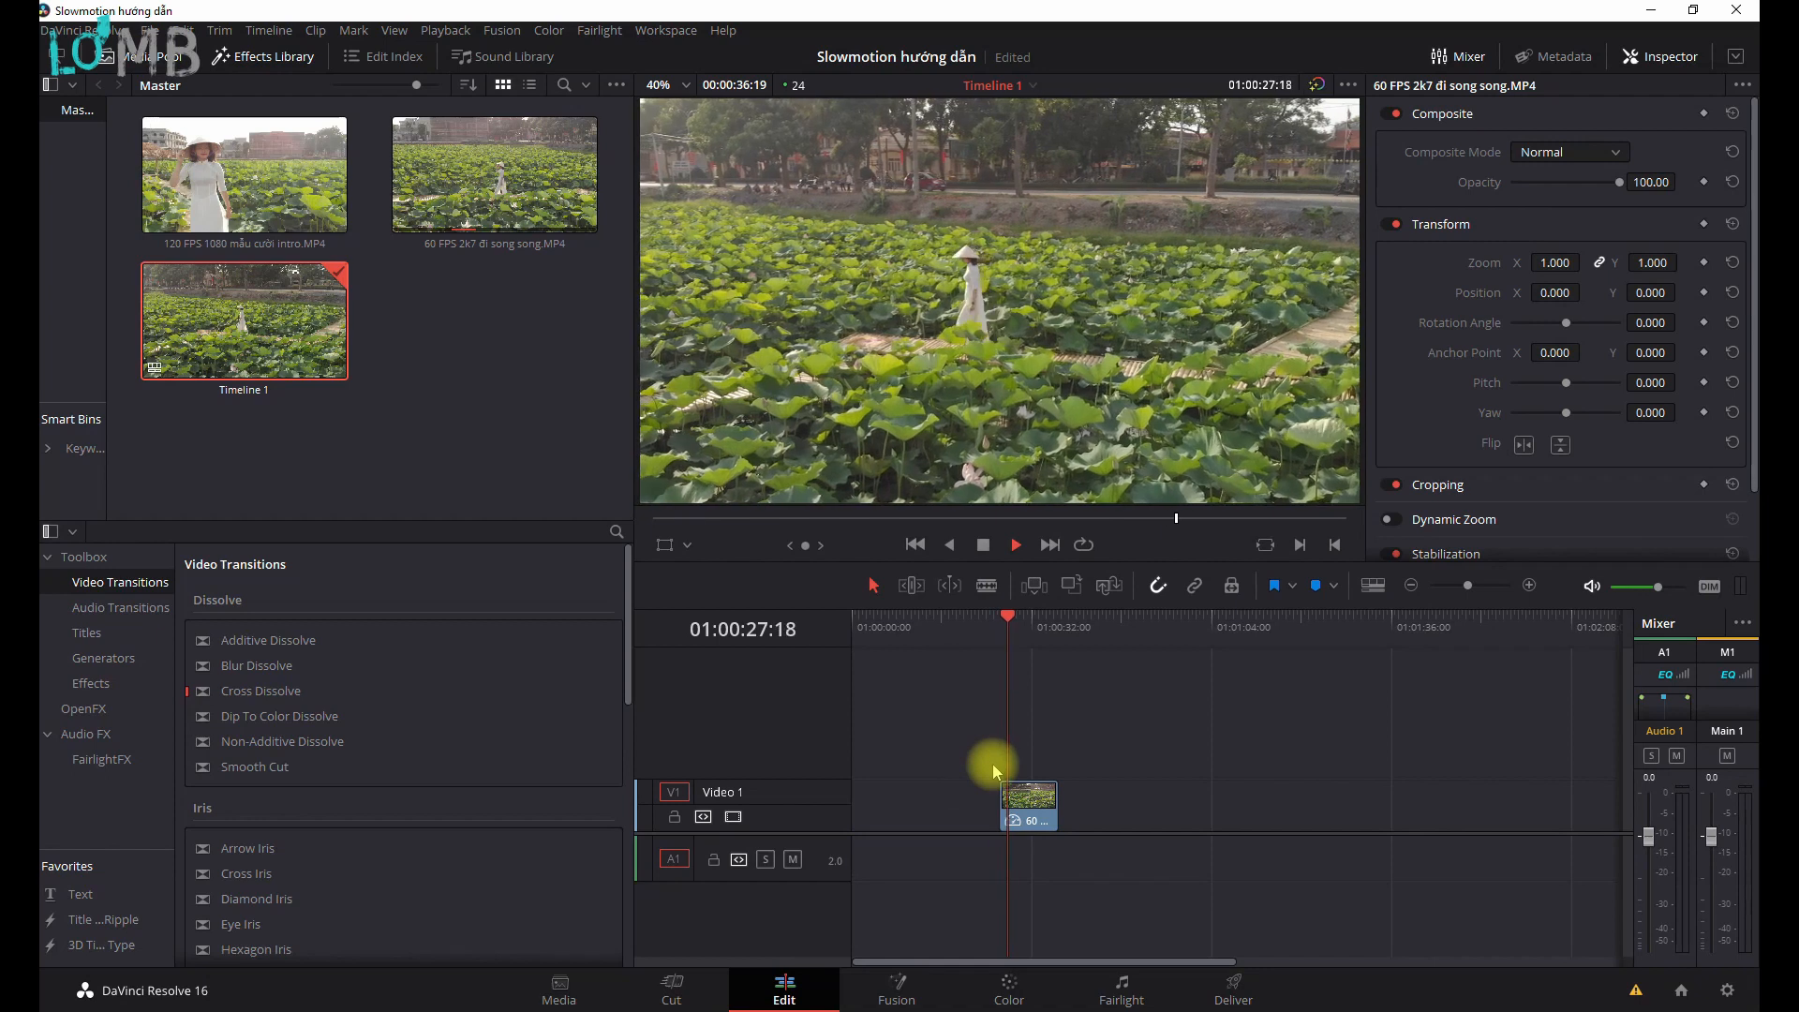
key(space)
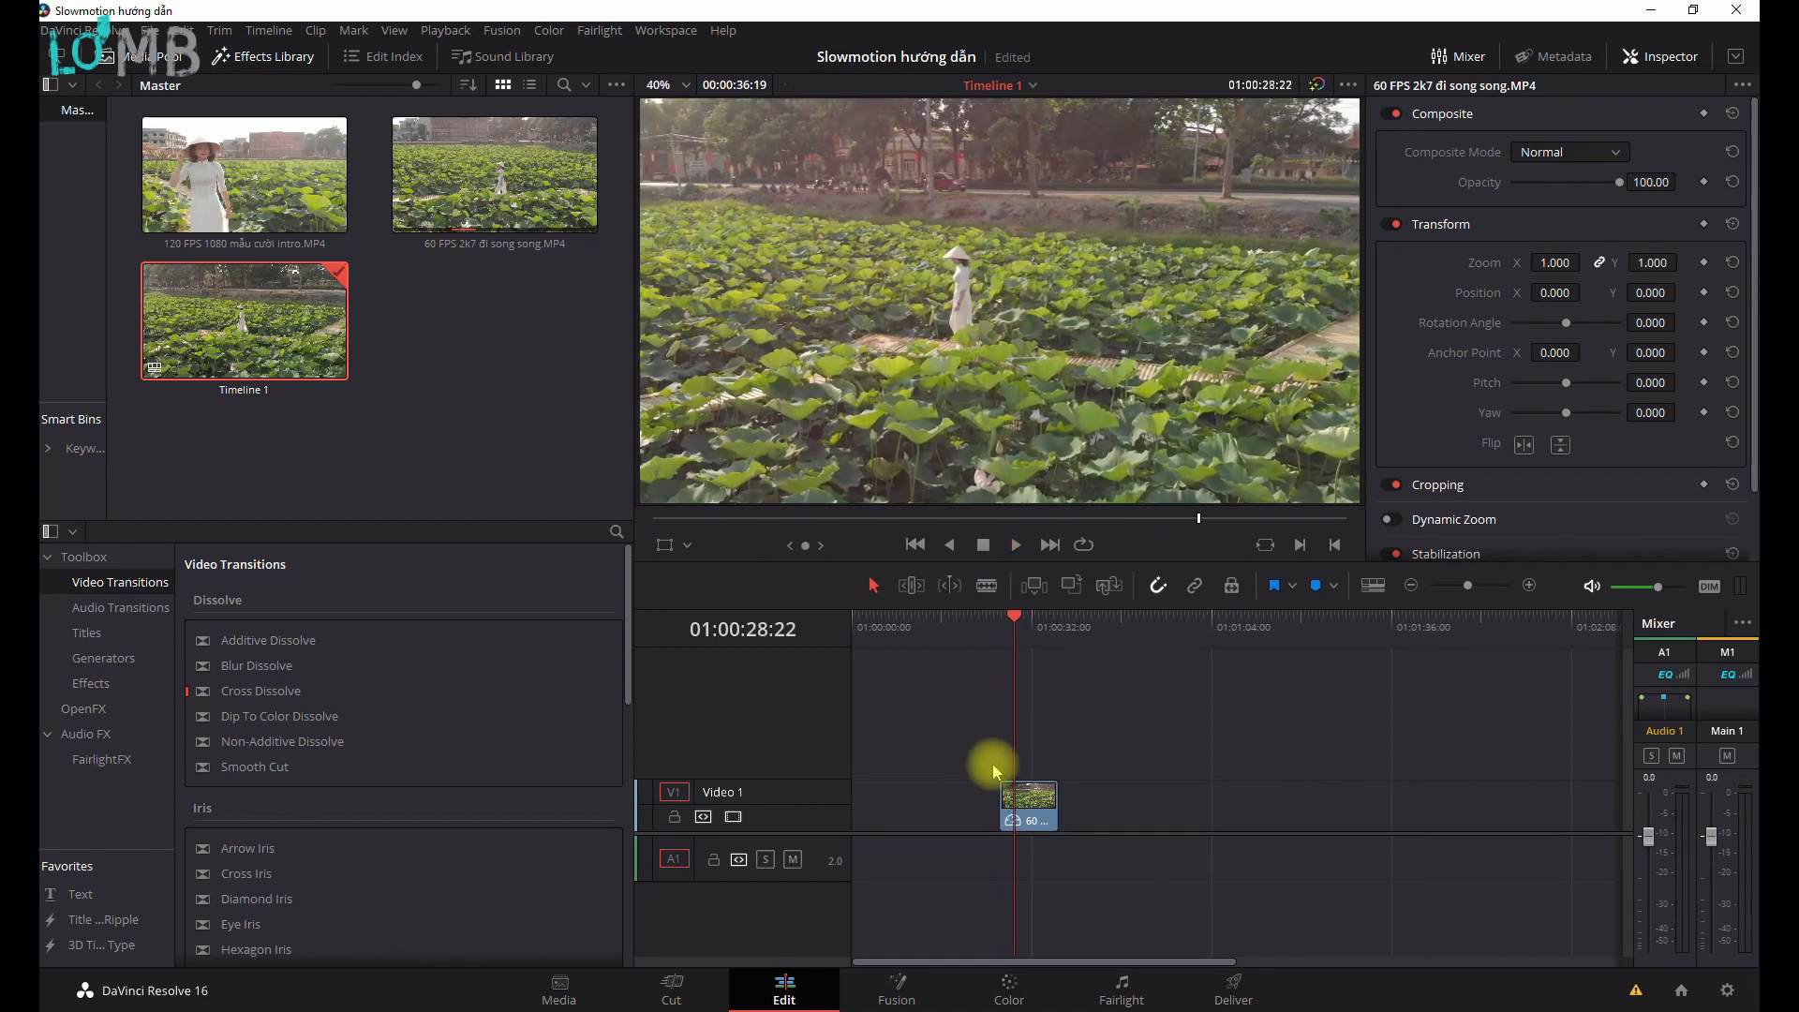
Delete the trimmed clip from the timeline and remove Timeline 1 from the media pool.
key(Delete)
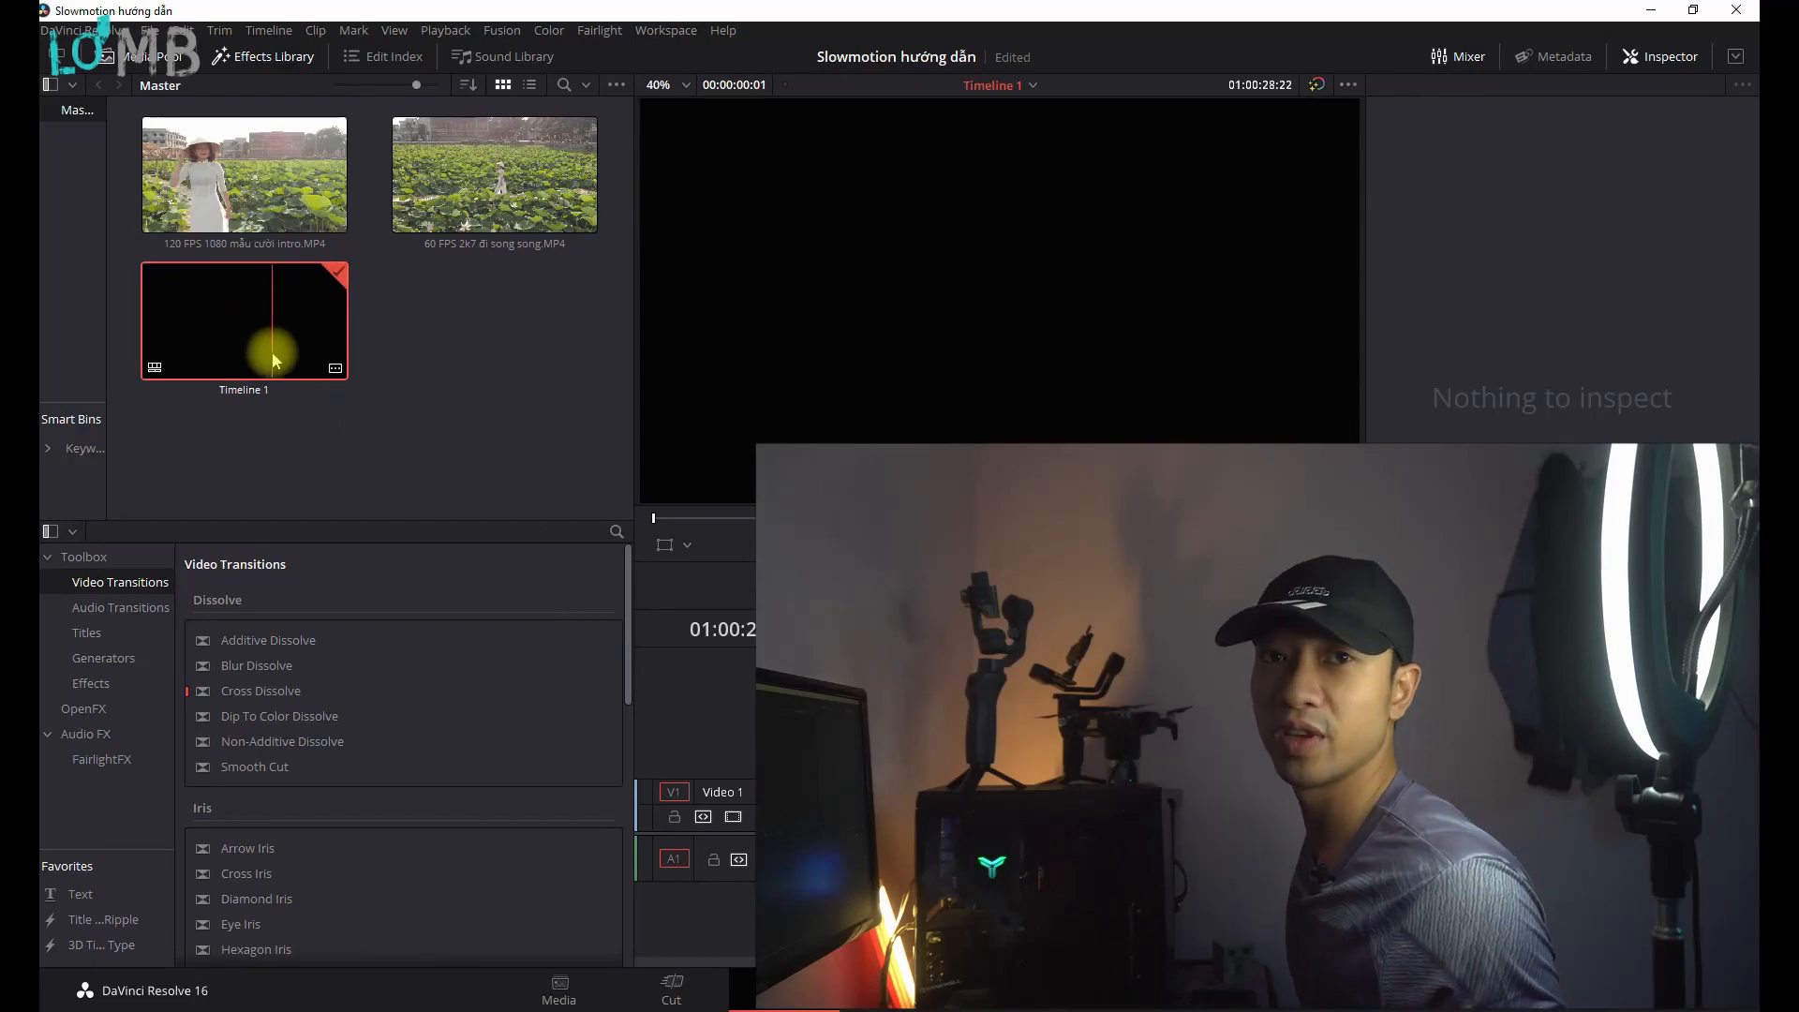
key(Delete)
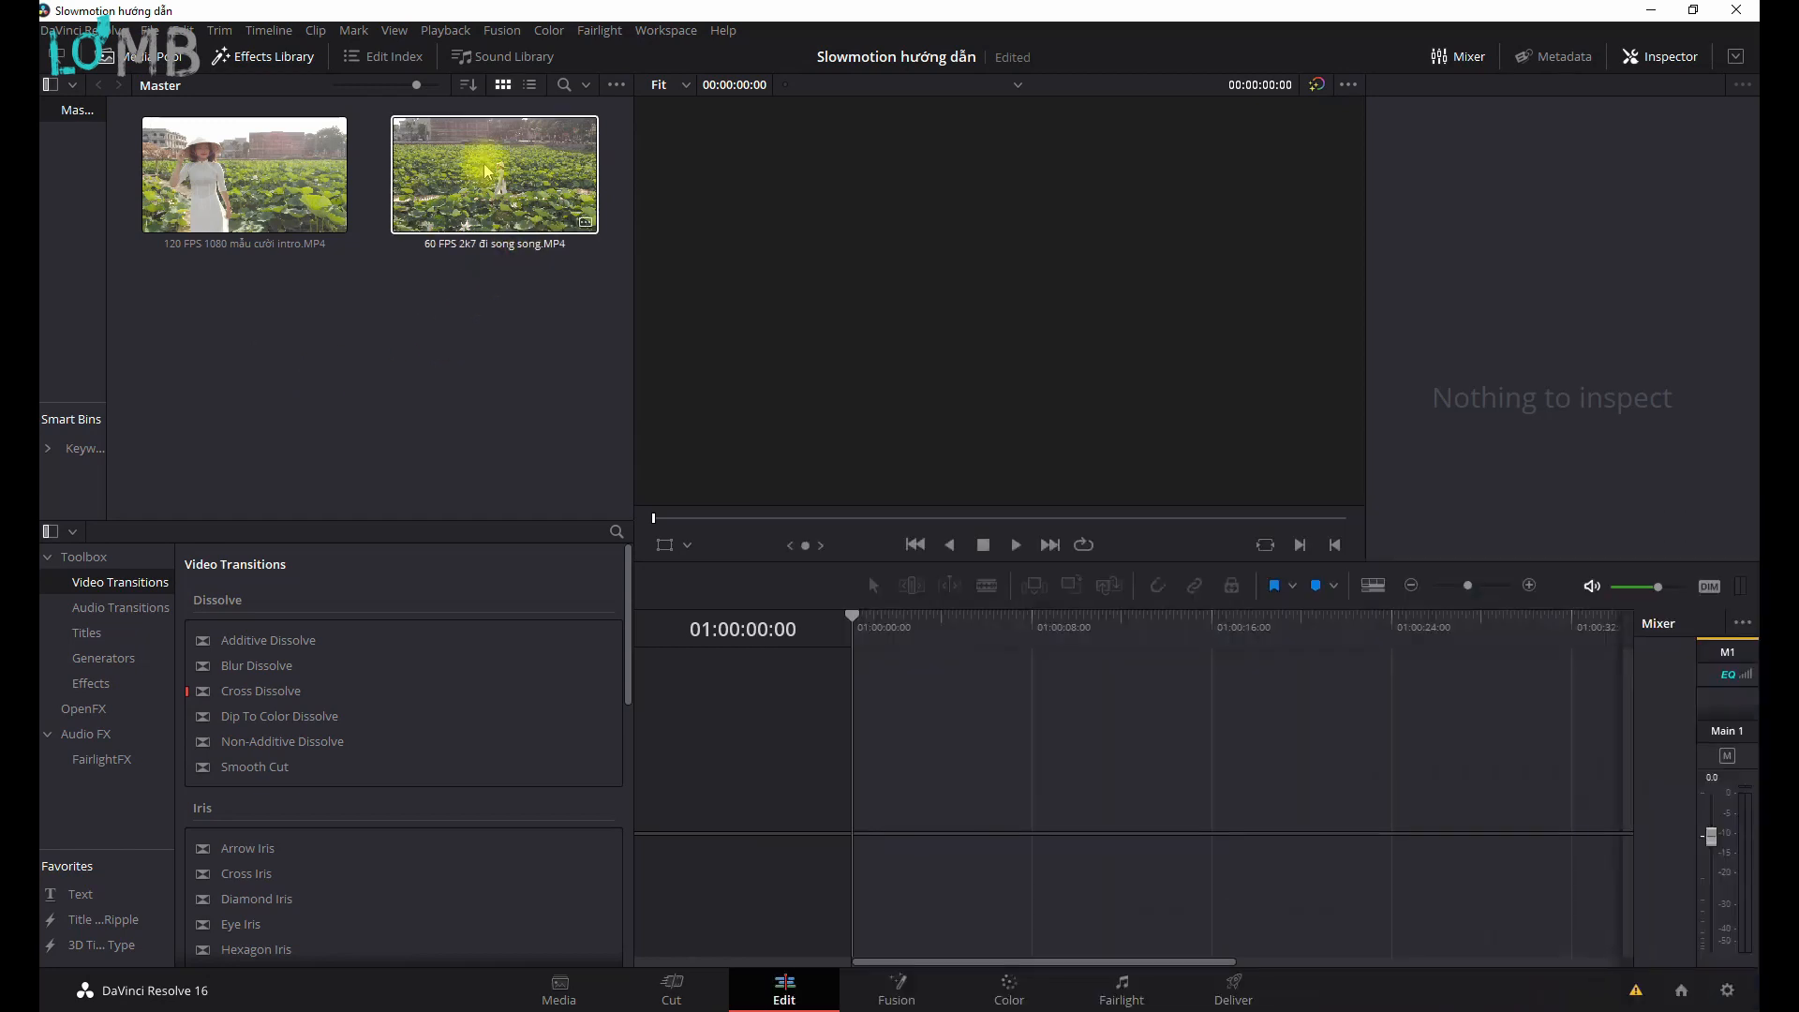
Place the 60 FPS 2k7 đi song song clip on a new timeline and slow it down, extending it to about 00:01:45:07.
drag(454, 171, 876, 807)
key(space)
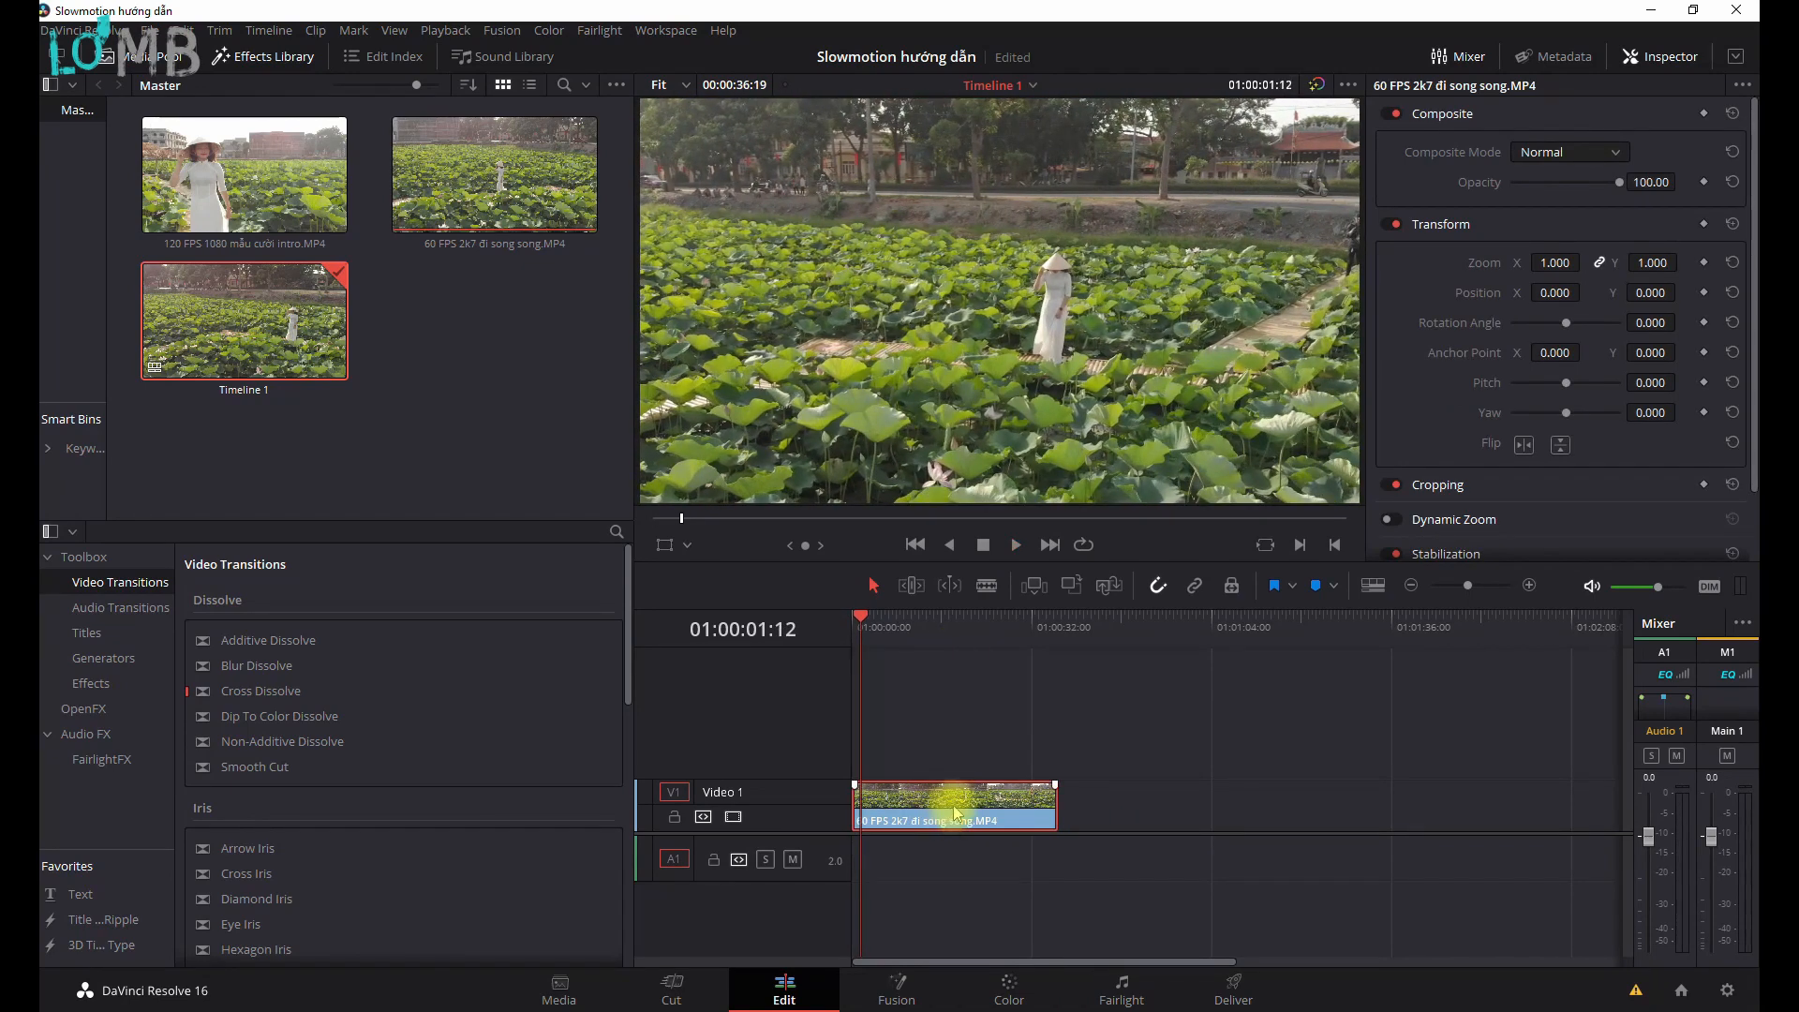
key(r)
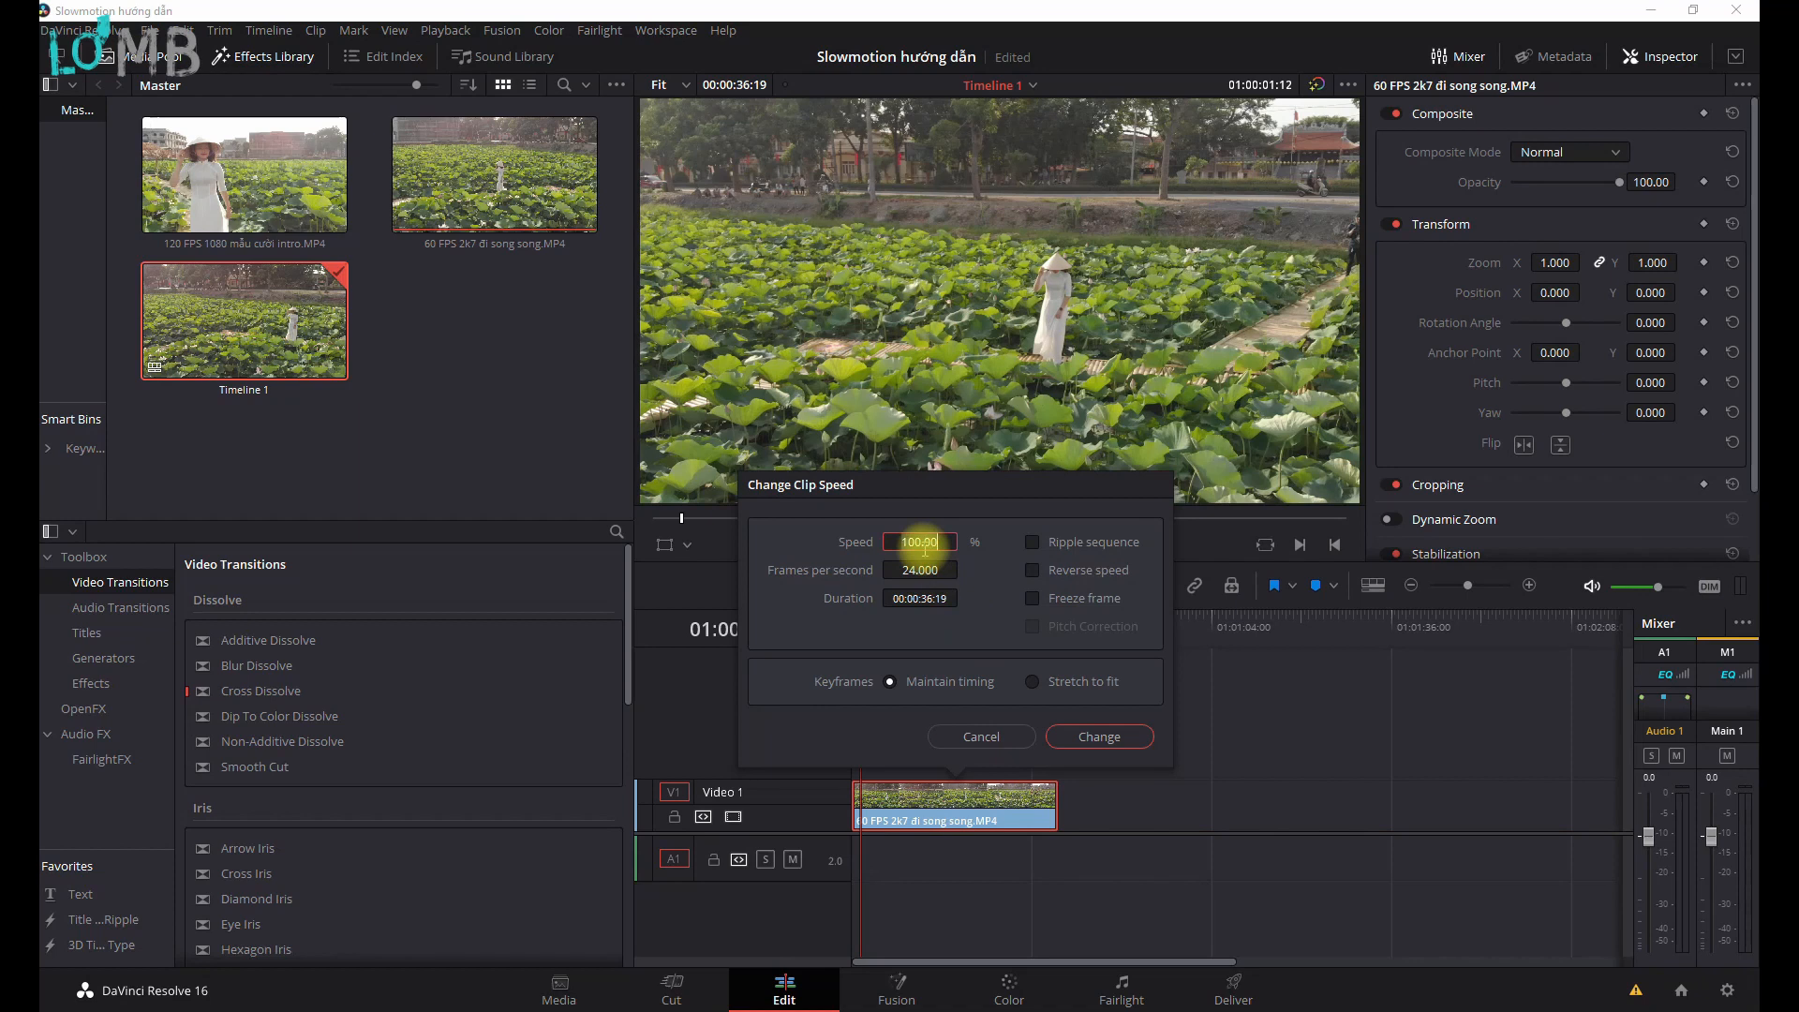
key(Return)
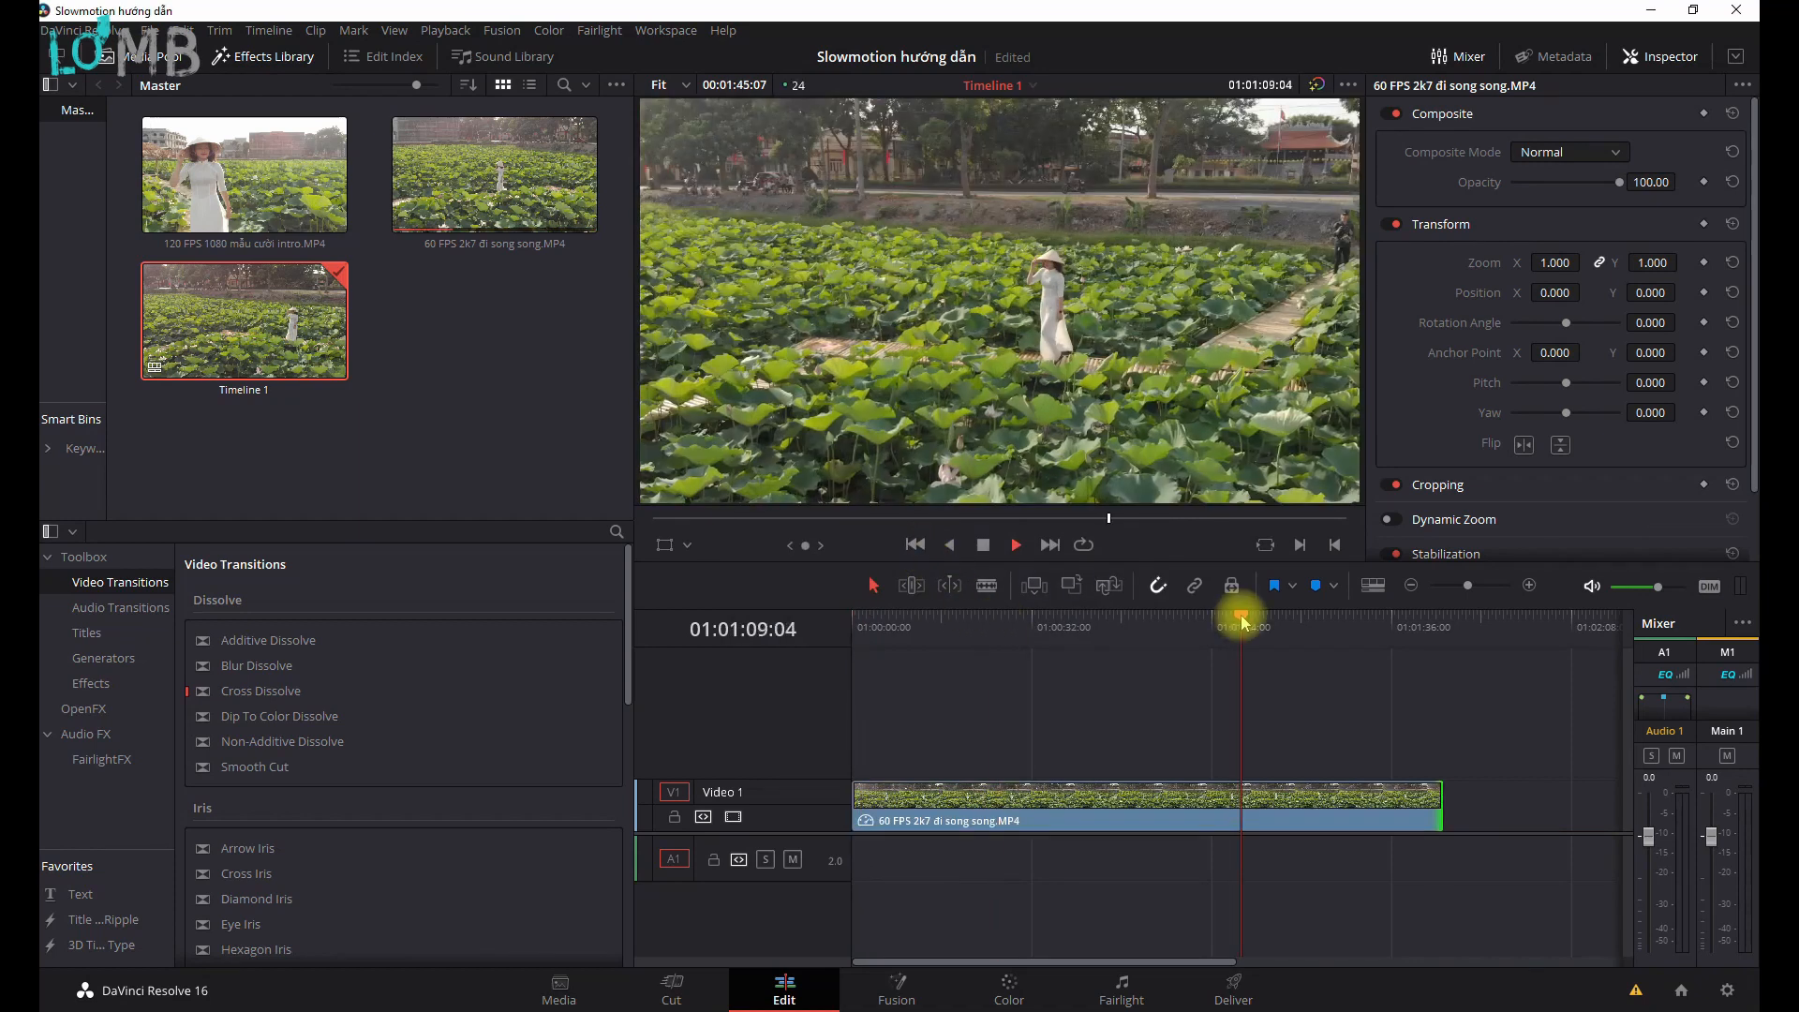
Play the slowed clip from about 01:01:20:07 and examine the walking woman up close in the viewer.
click(1304, 621)
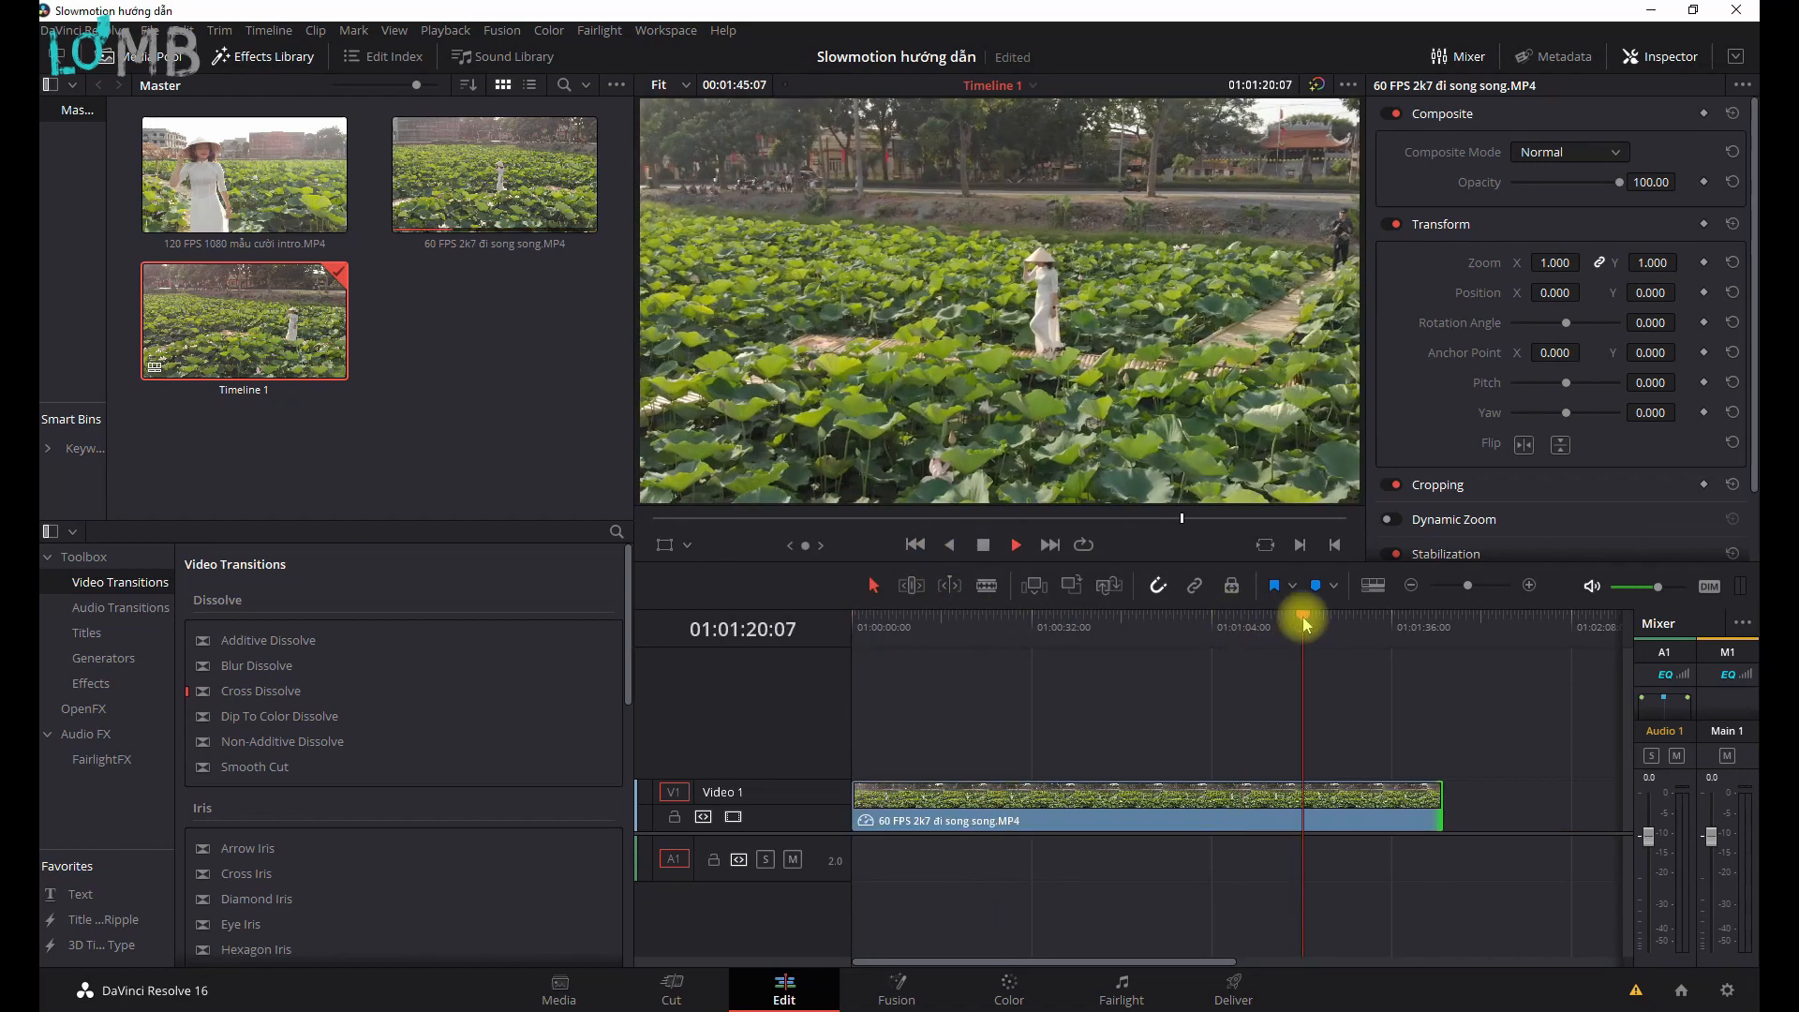
key(space)
scroll(1056, 365, up, 3)
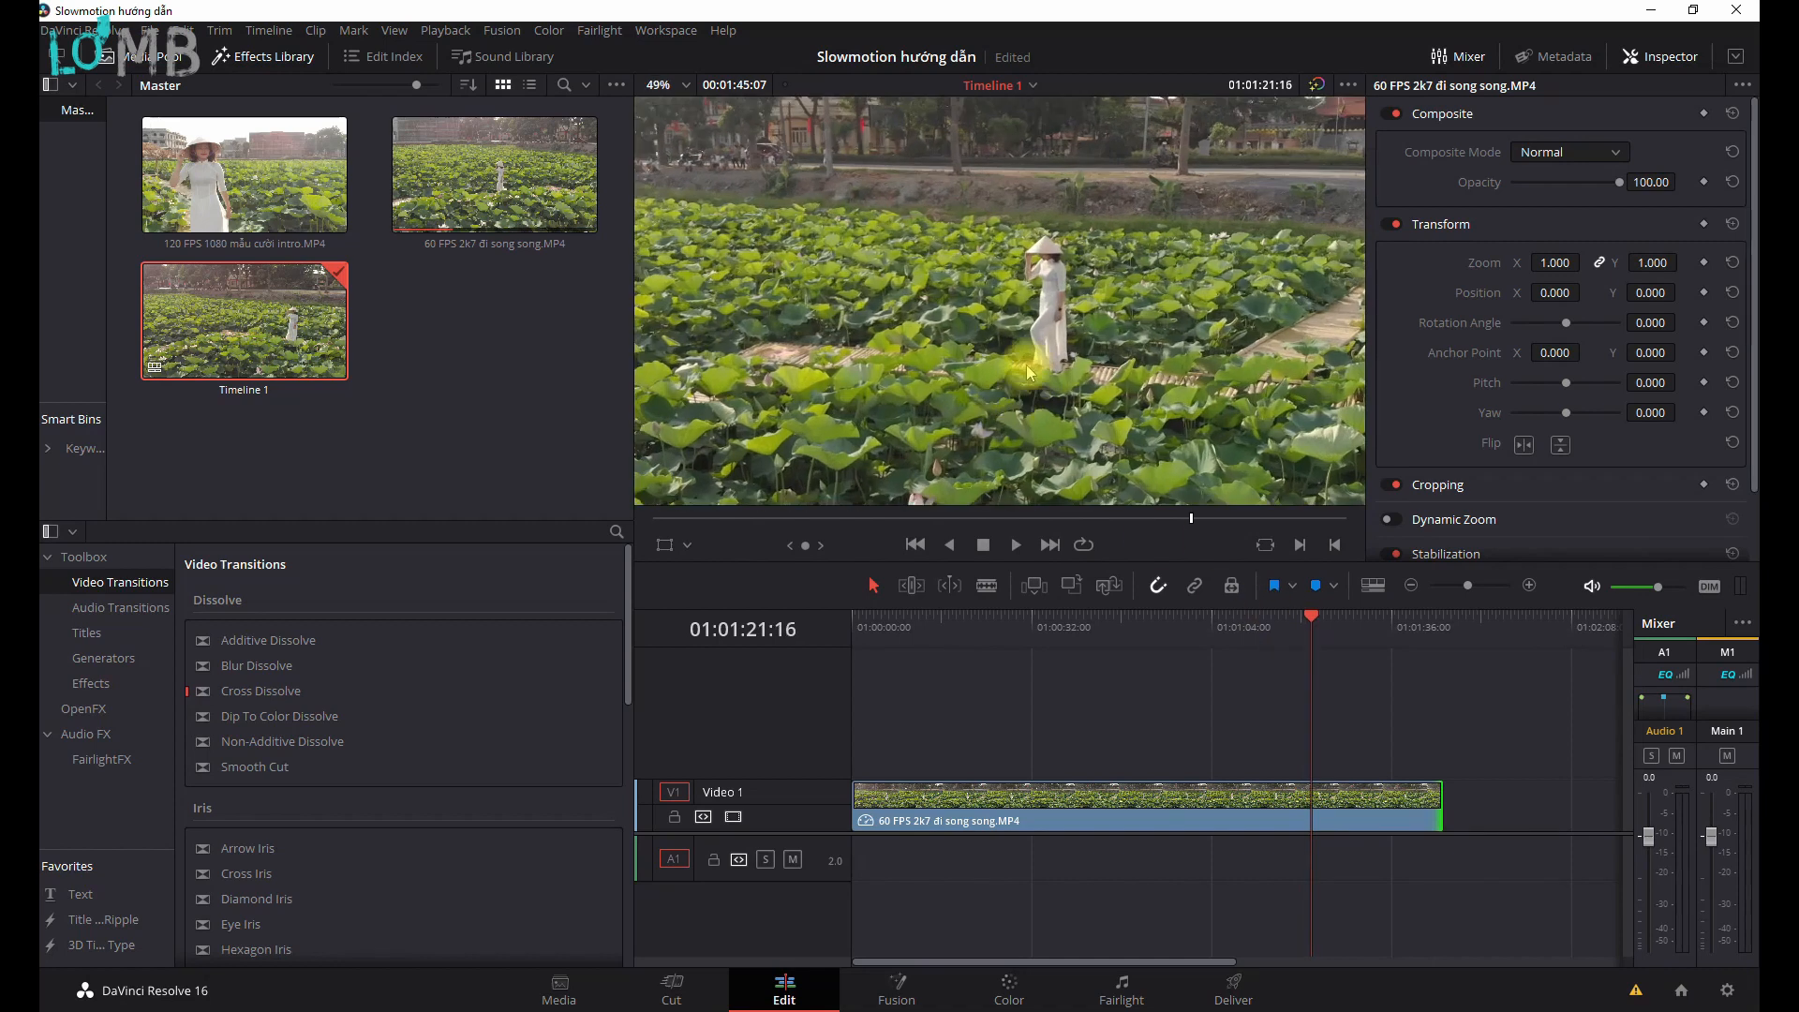
drag(1051, 373, 986, 313)
scroll(1064, 327, up, 3)
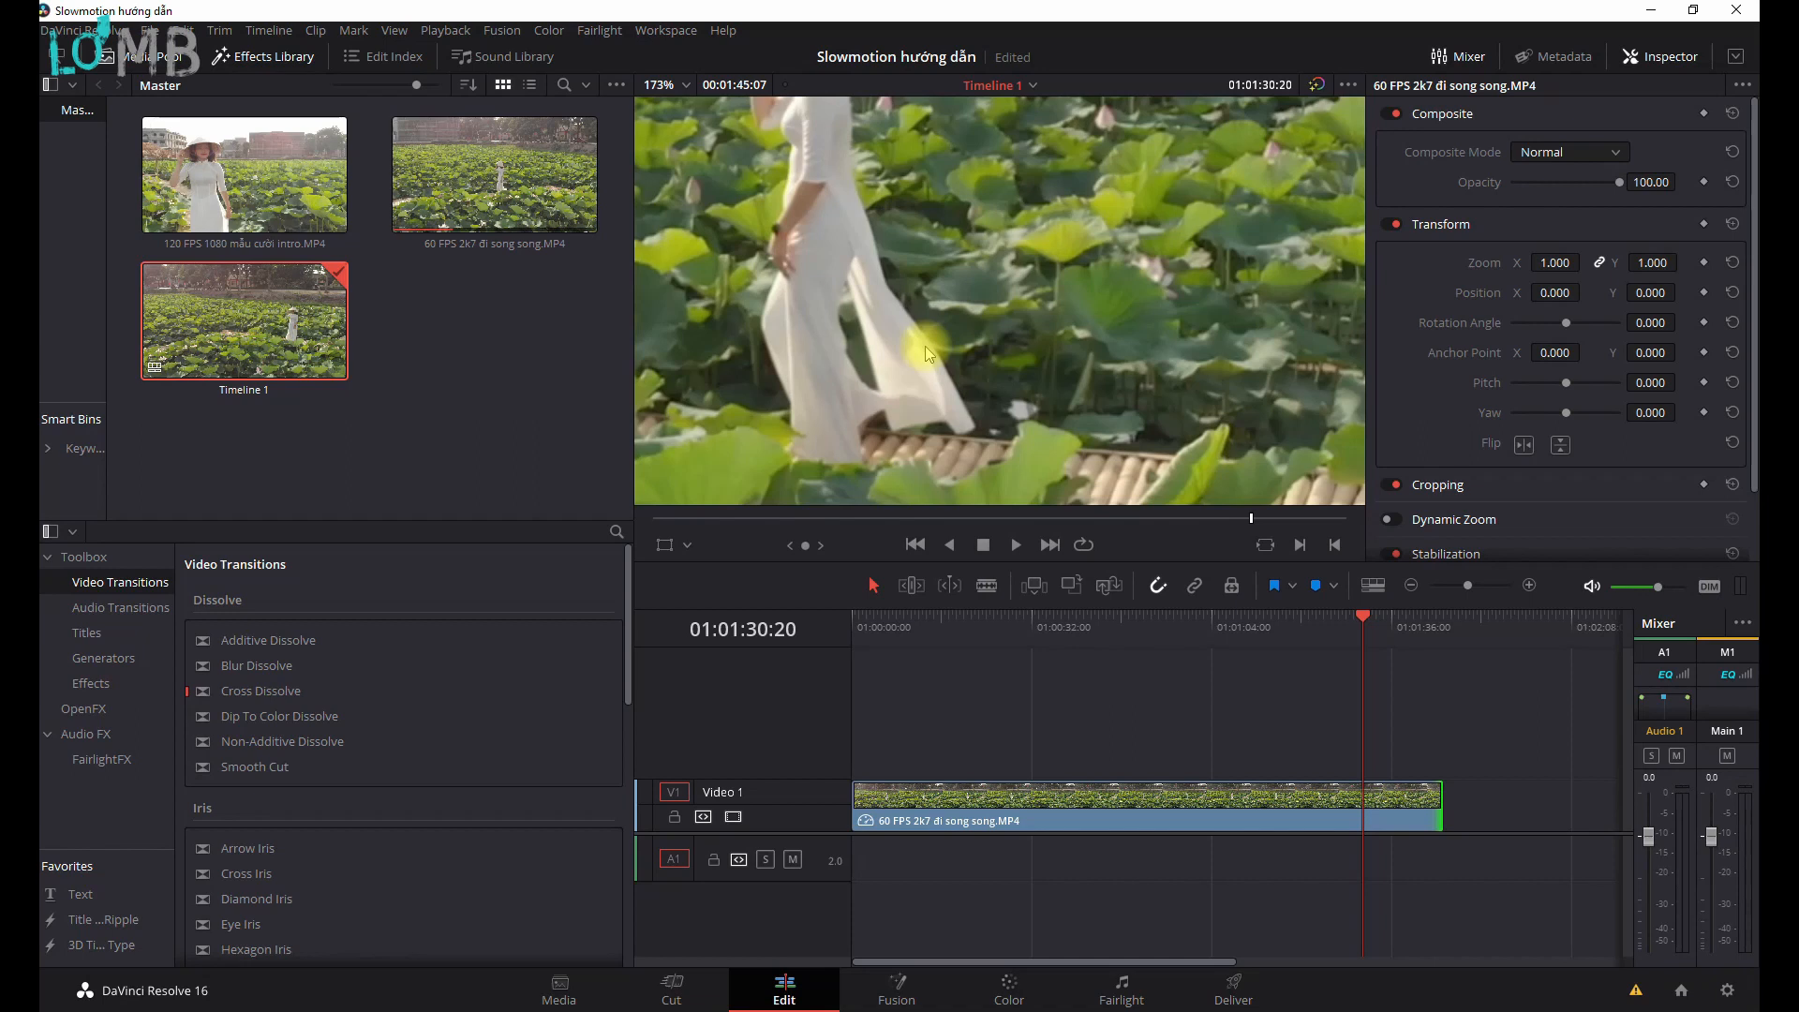
Confirm the 60 FPS 2k7 đi song song clip's 59.94 frame rate and play the 120 FPS 1080 mẫu cười intro clip in the source viewer.
key(space)
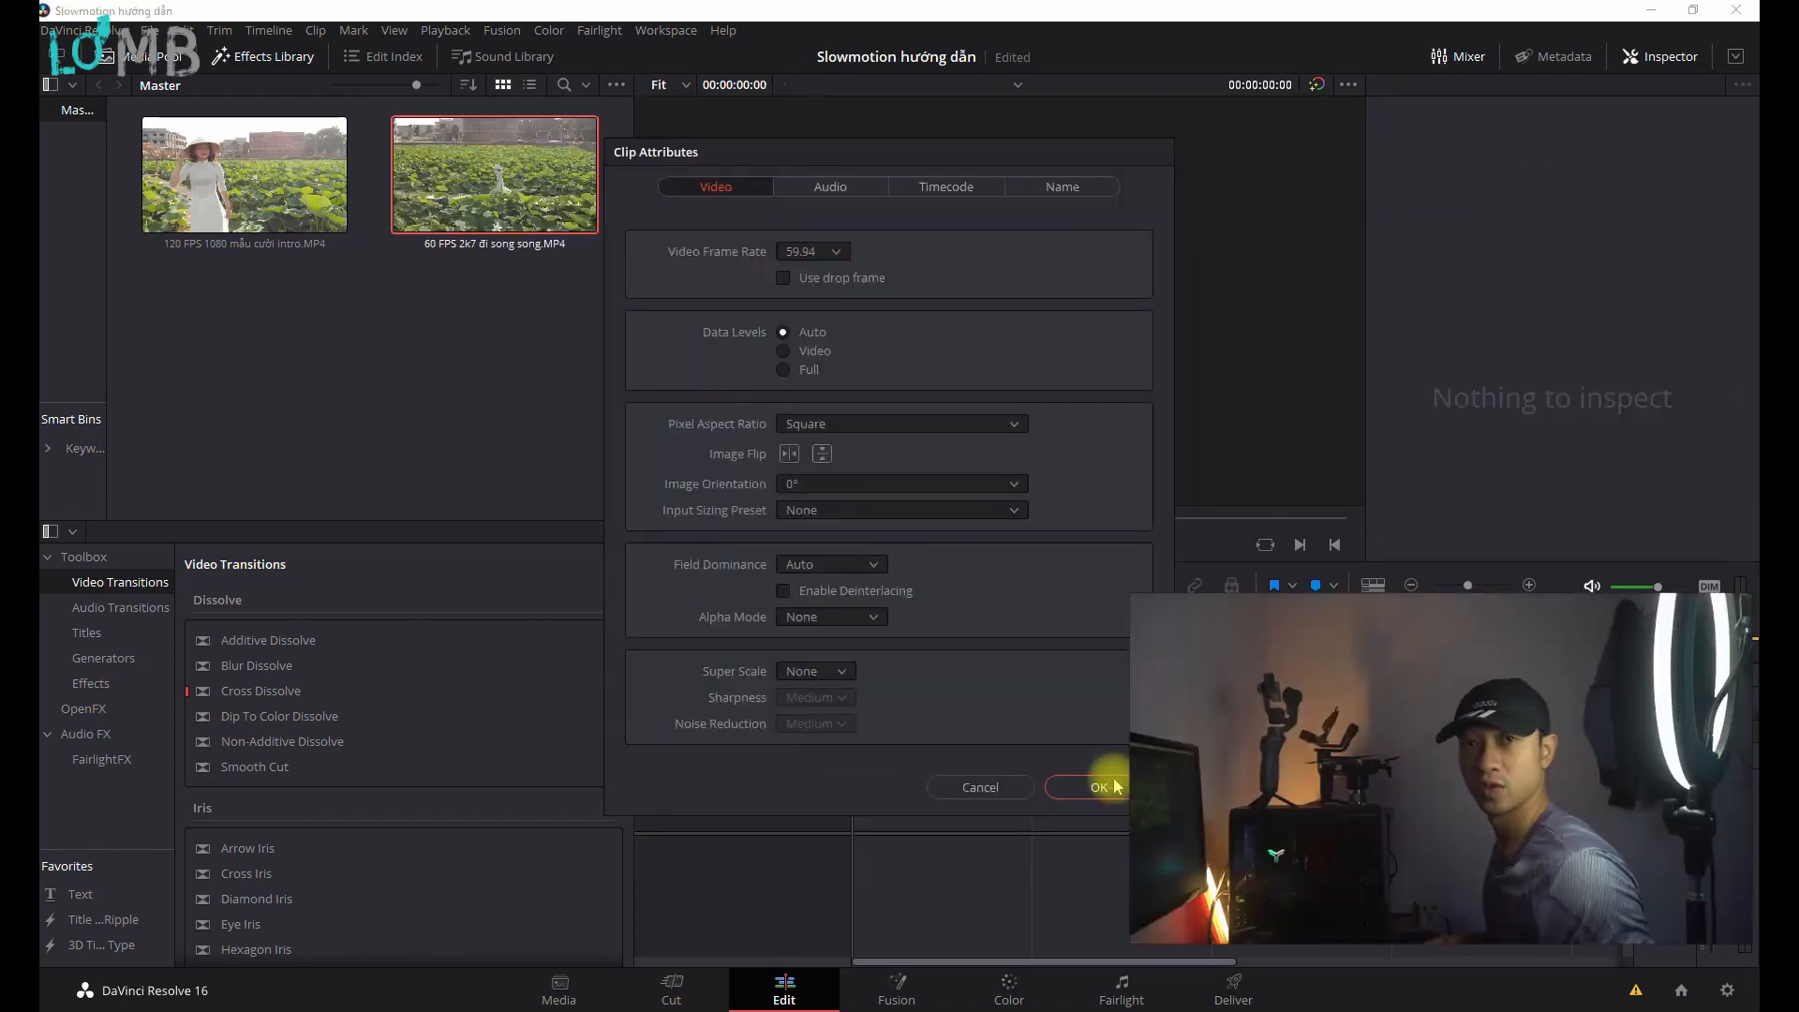
click(1086, 783)
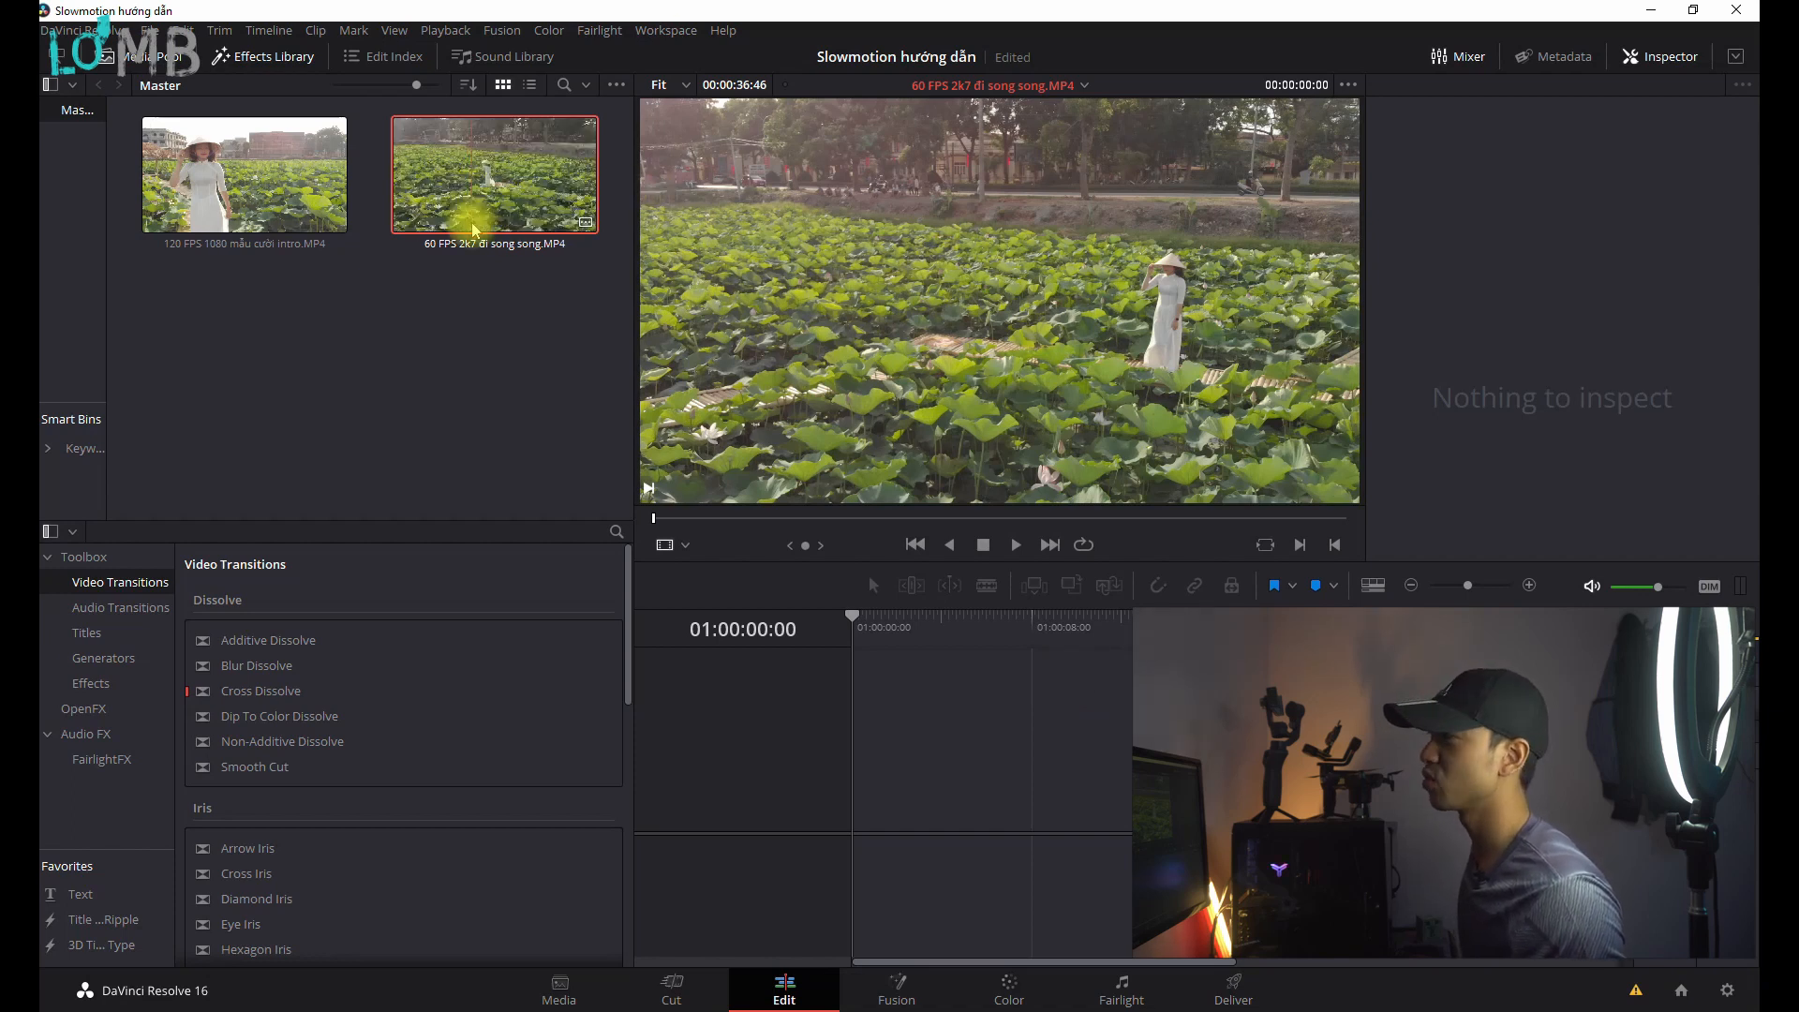
click(265, 206)
key(space)
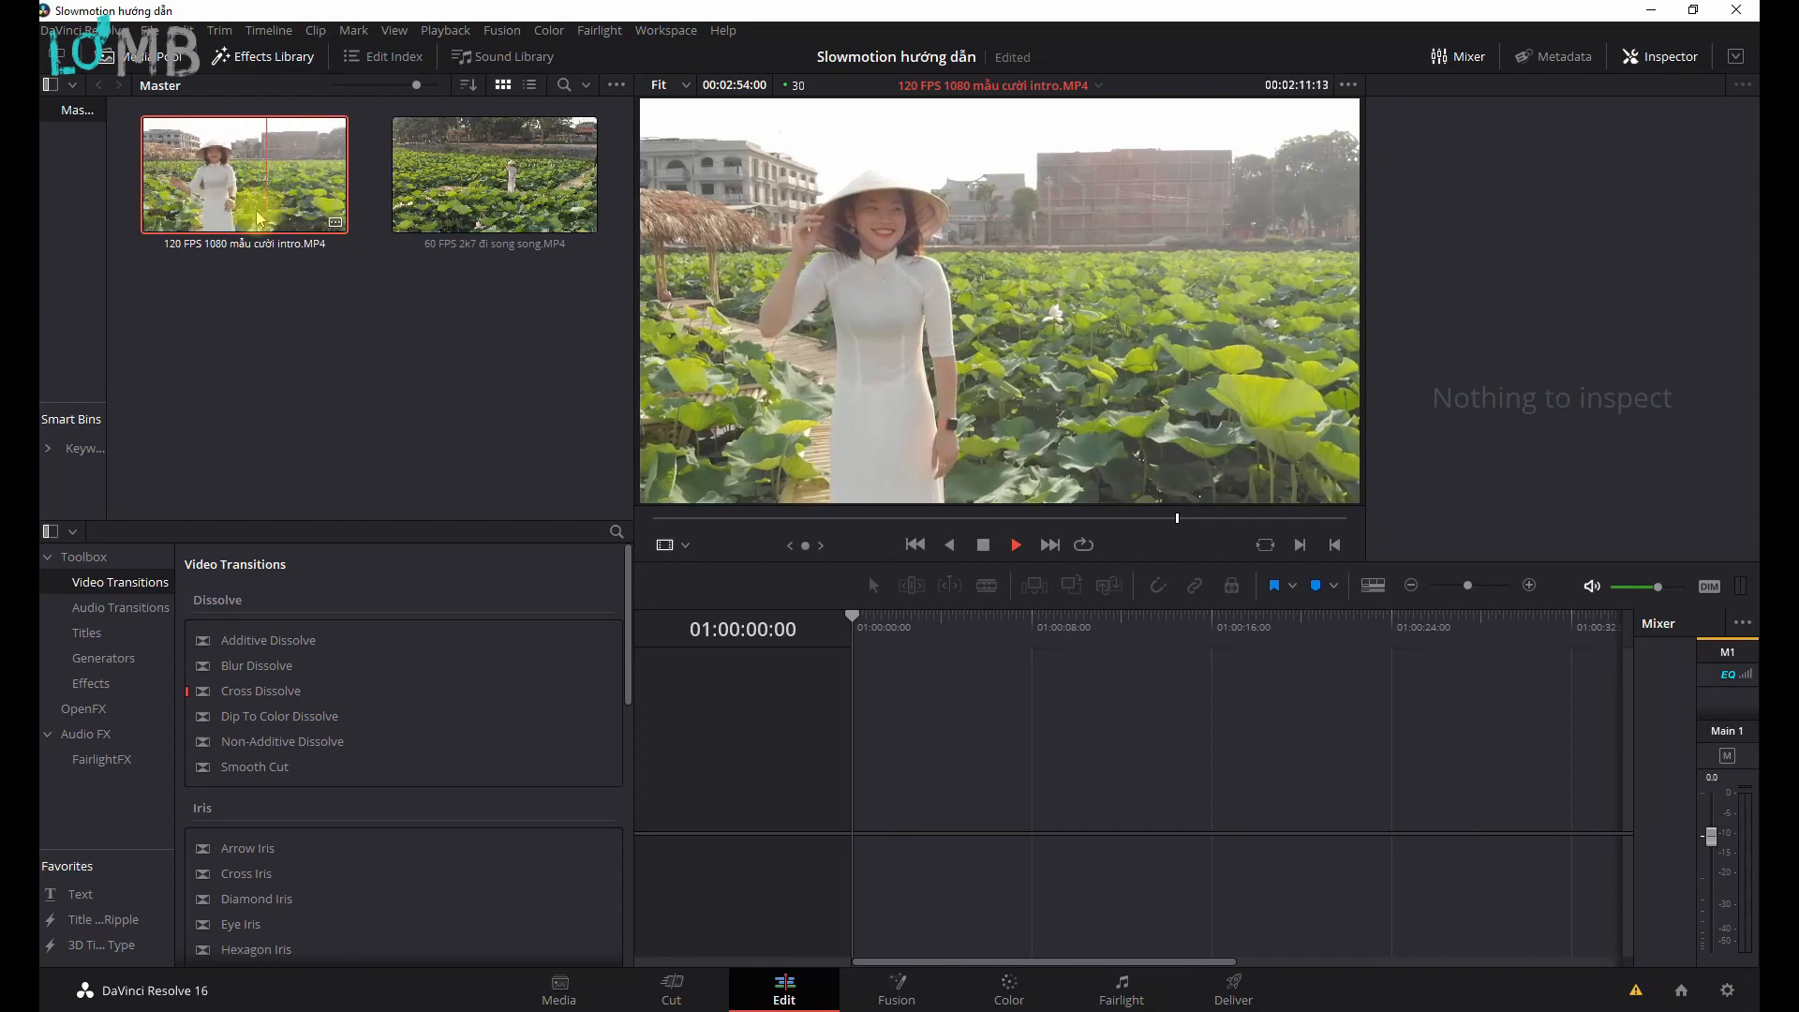
Set the 60 FPS 2k7 đi song song clip's video frame rate to 24 in its clip attributes.
right_click(496, 204)
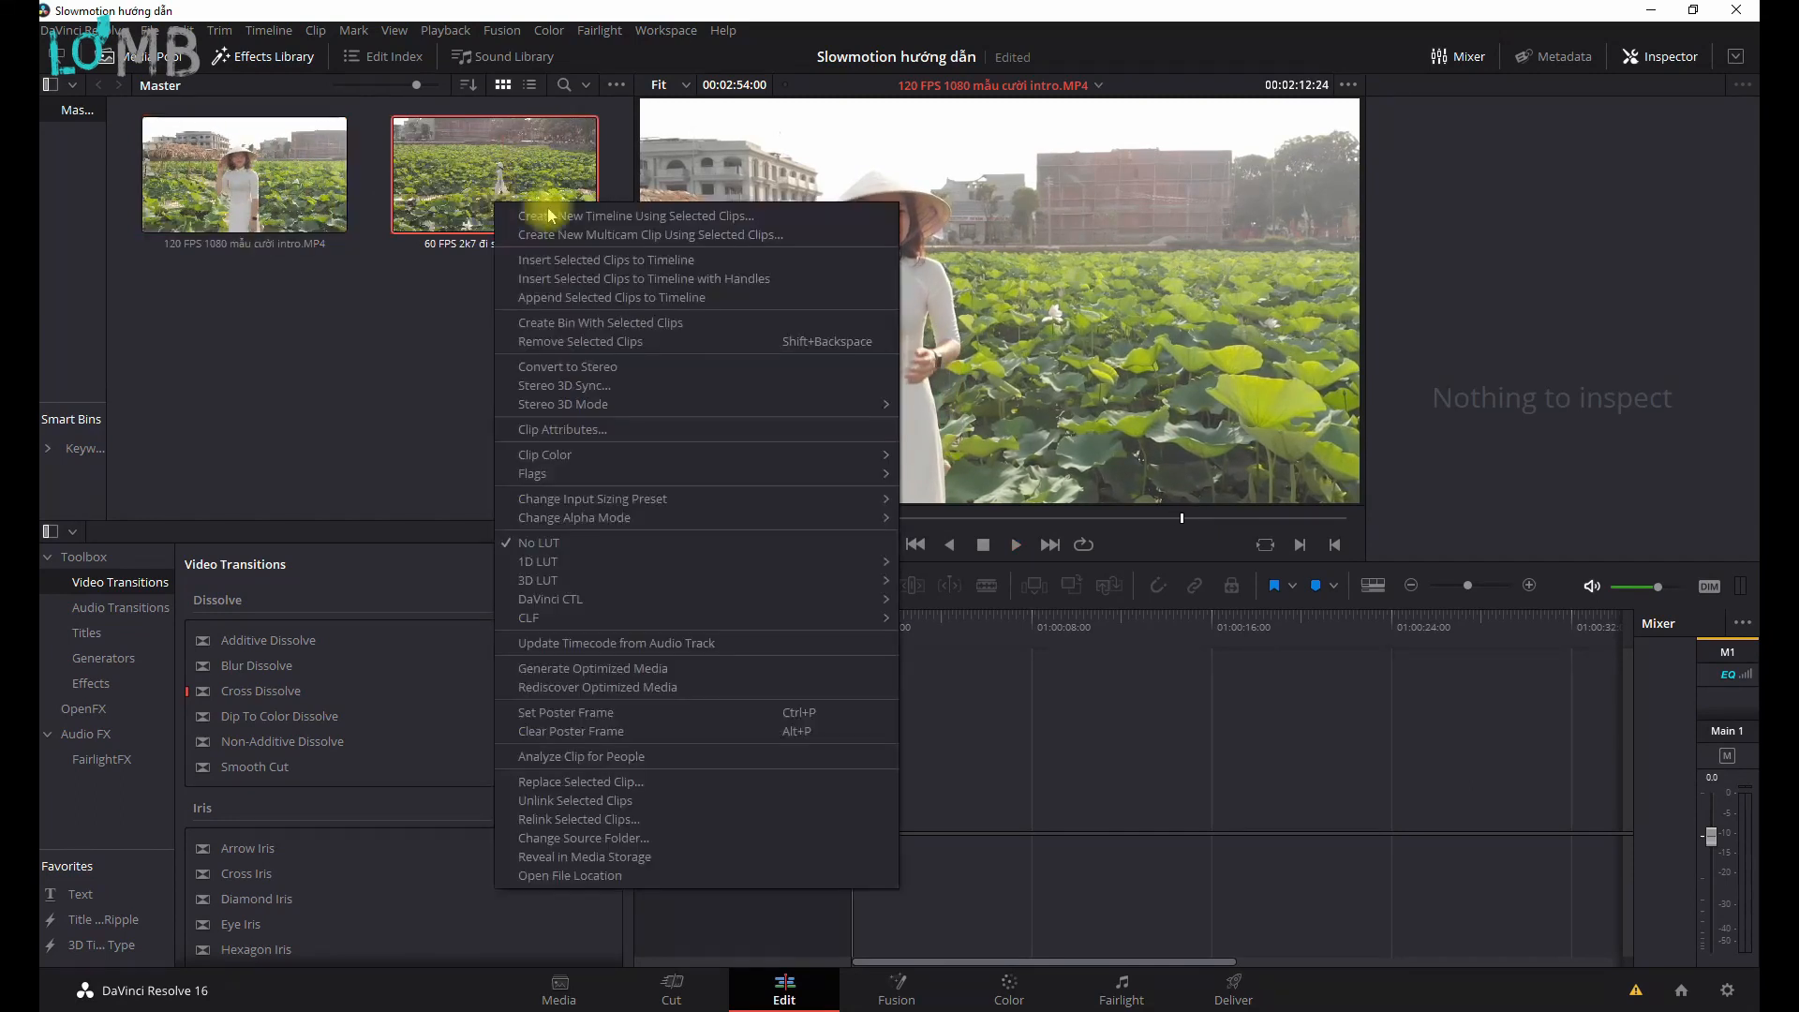
click(620, 429)
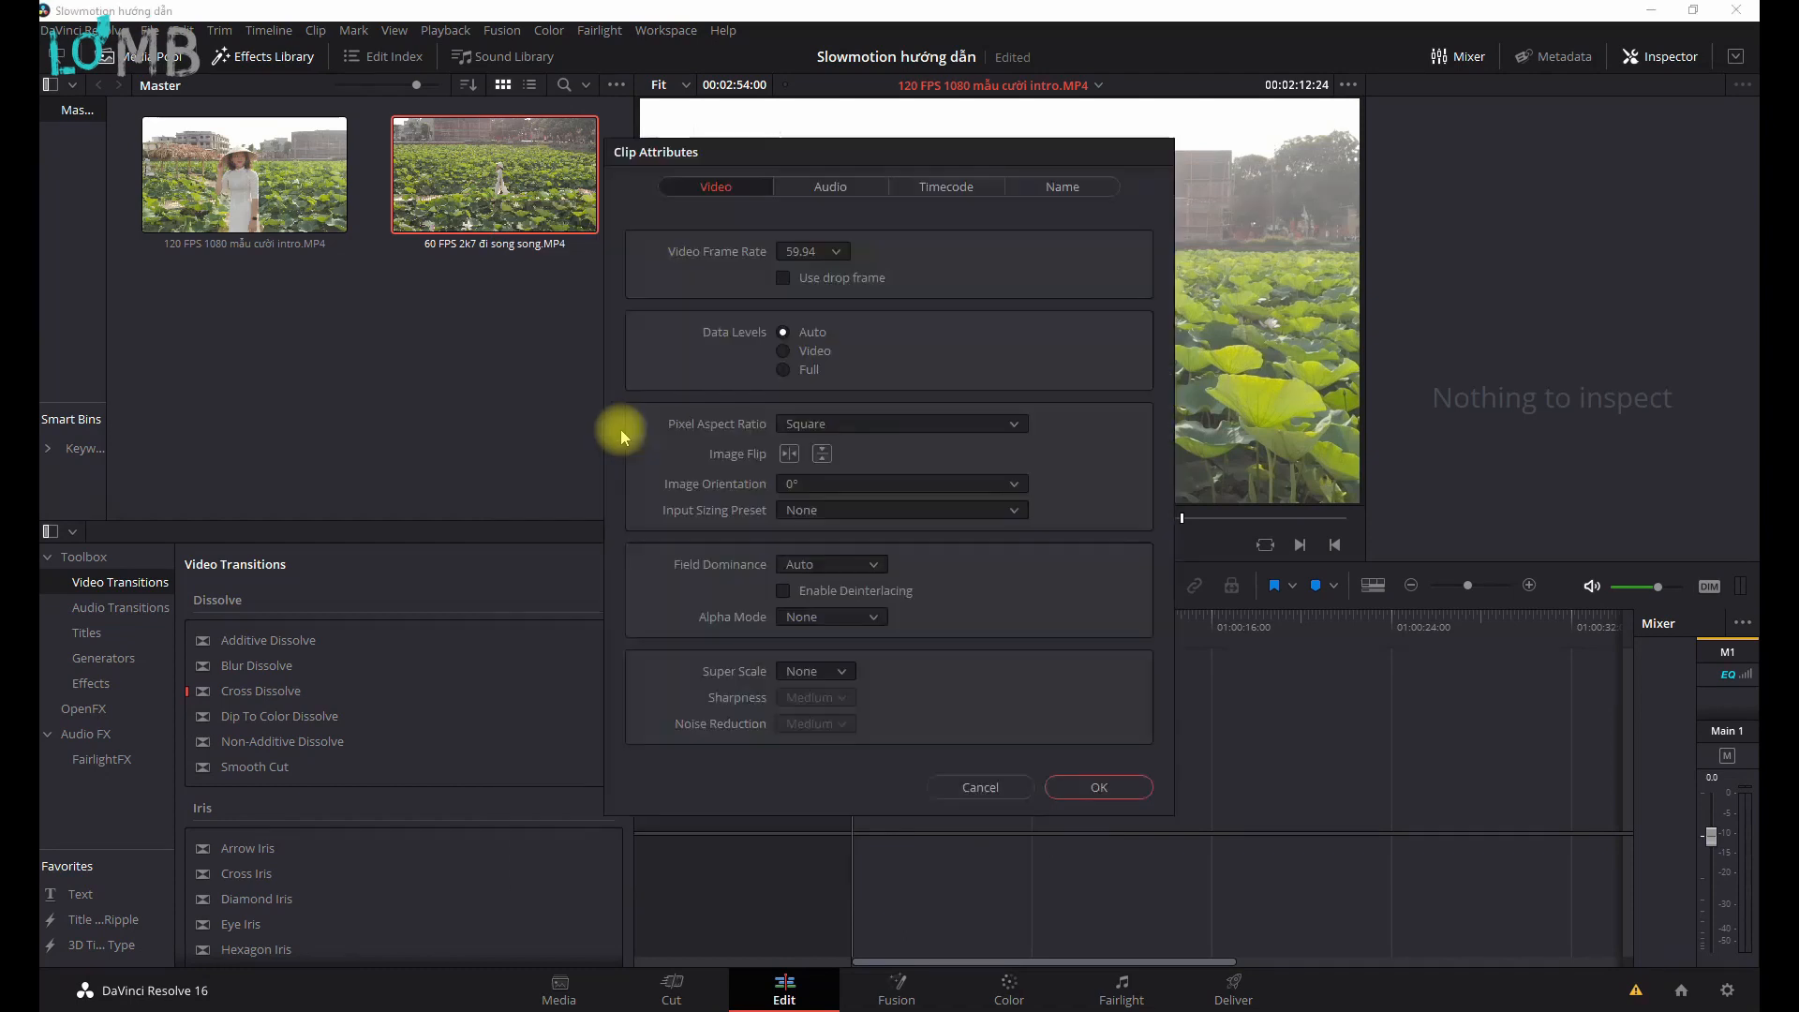
click(832, 251)
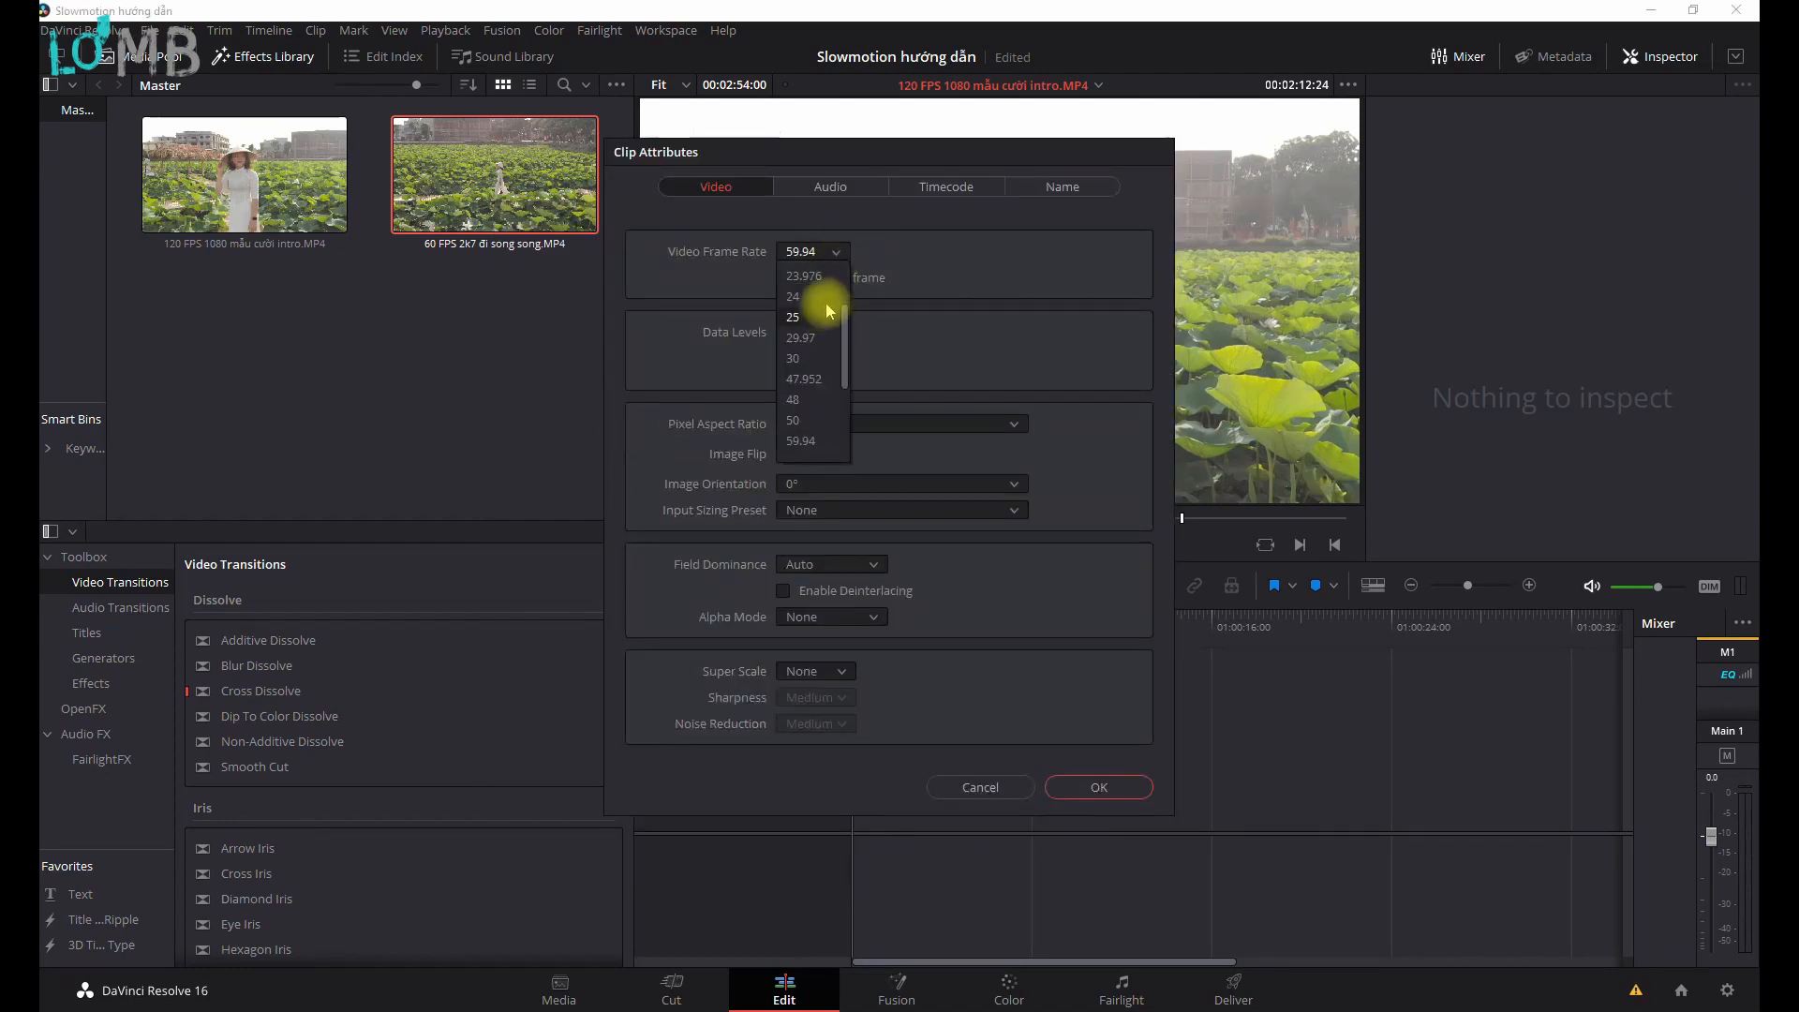
click(817, 296)
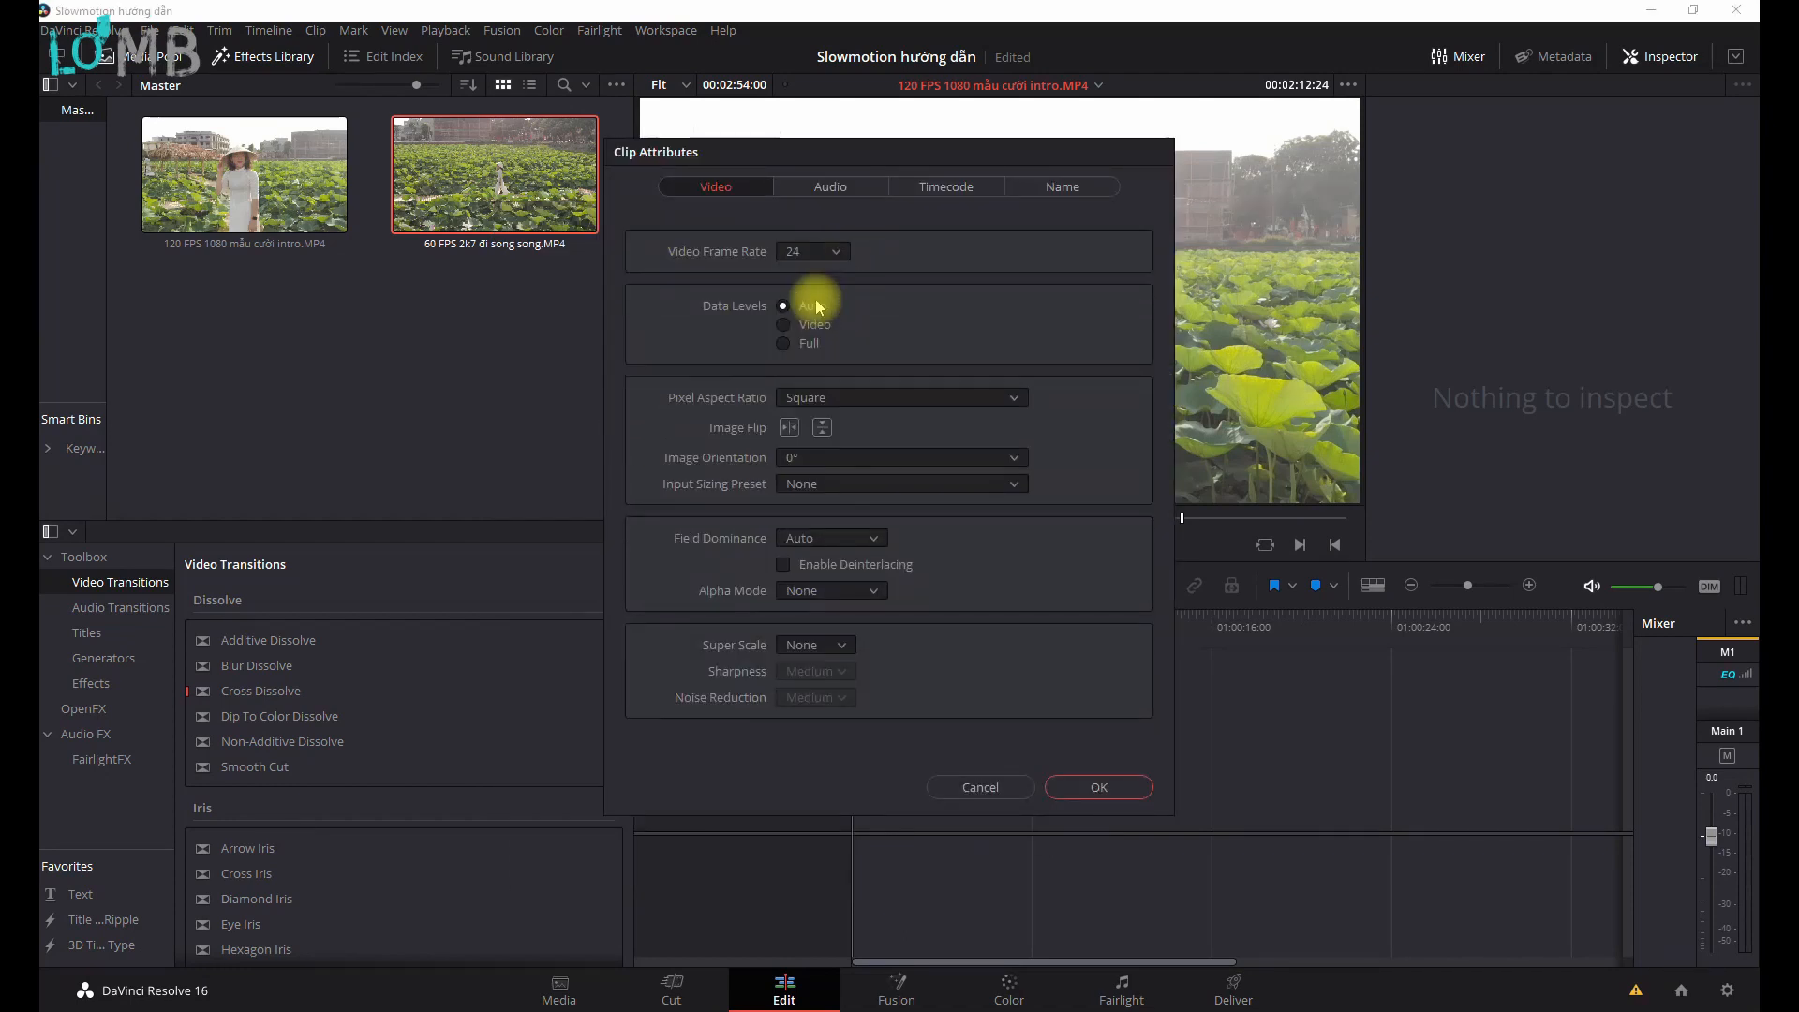
click(1098, 787)
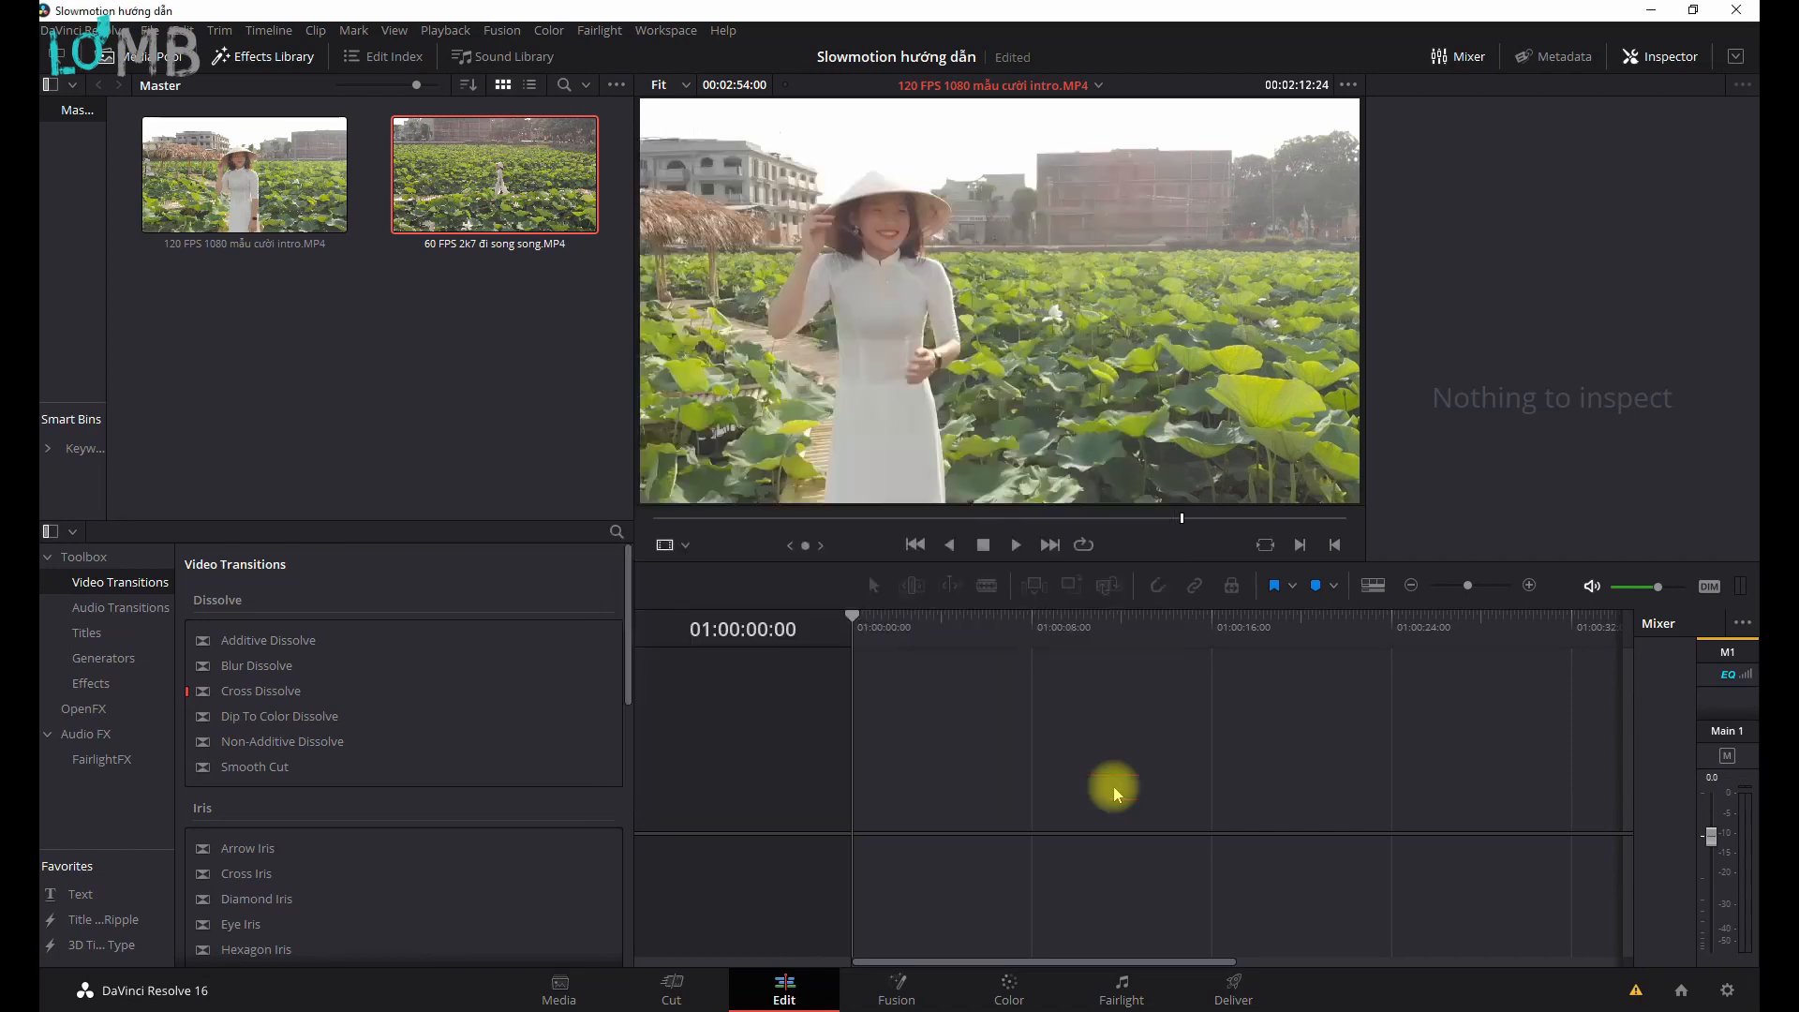
Play the 60 FPS 2k7 đi song song clip in the source viewer and open the 120 FPS 1080 mẫu cười intro clip for comparison.
key(space)
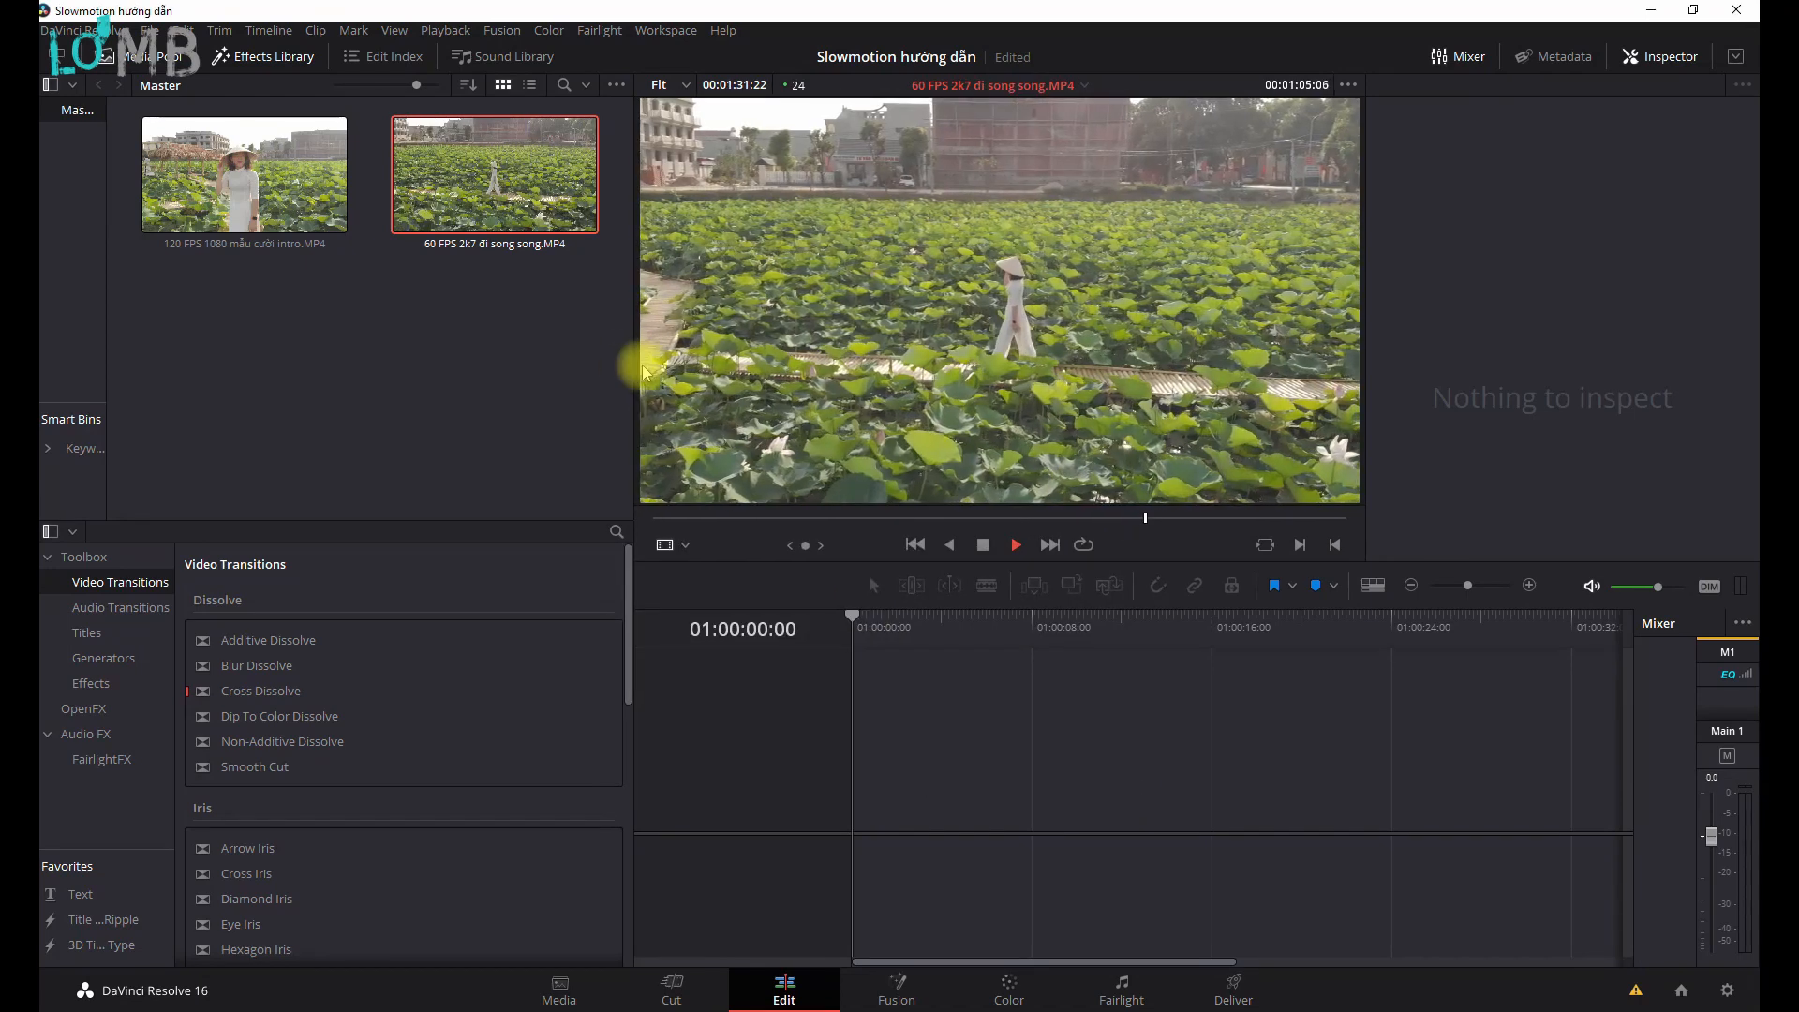
key(space)
click(300, 228)
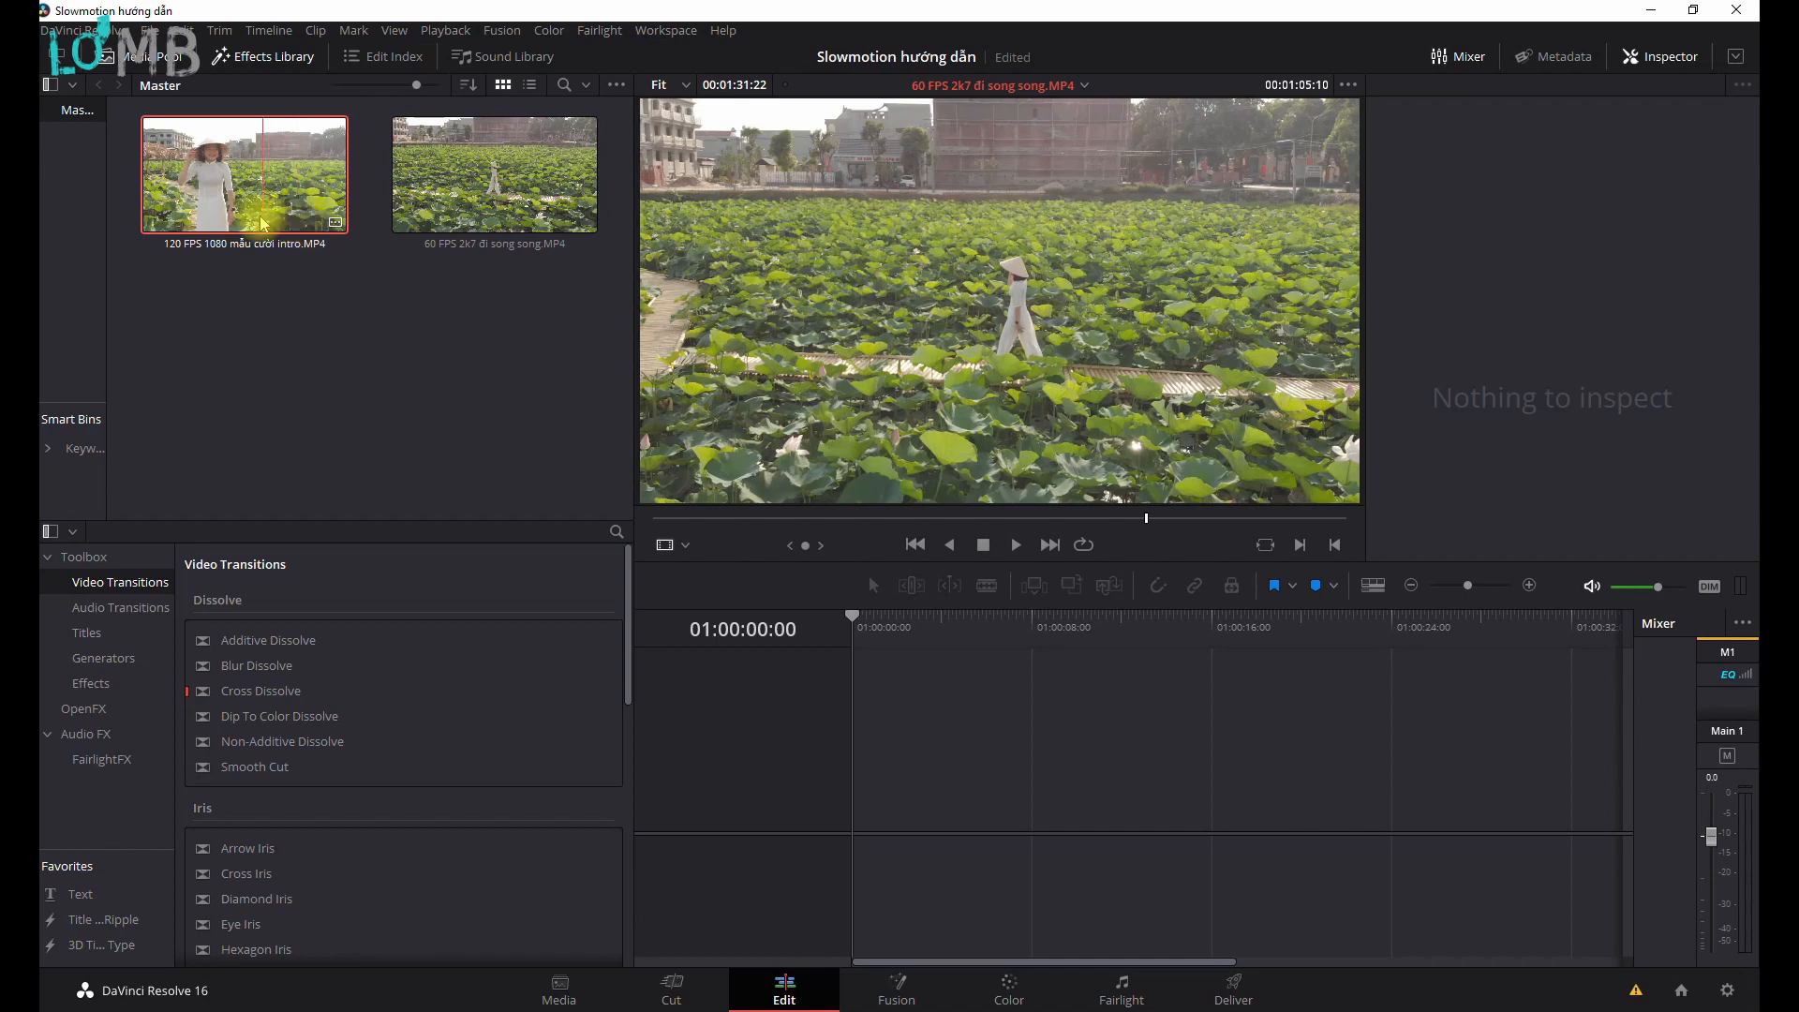
double_click(262, 222)
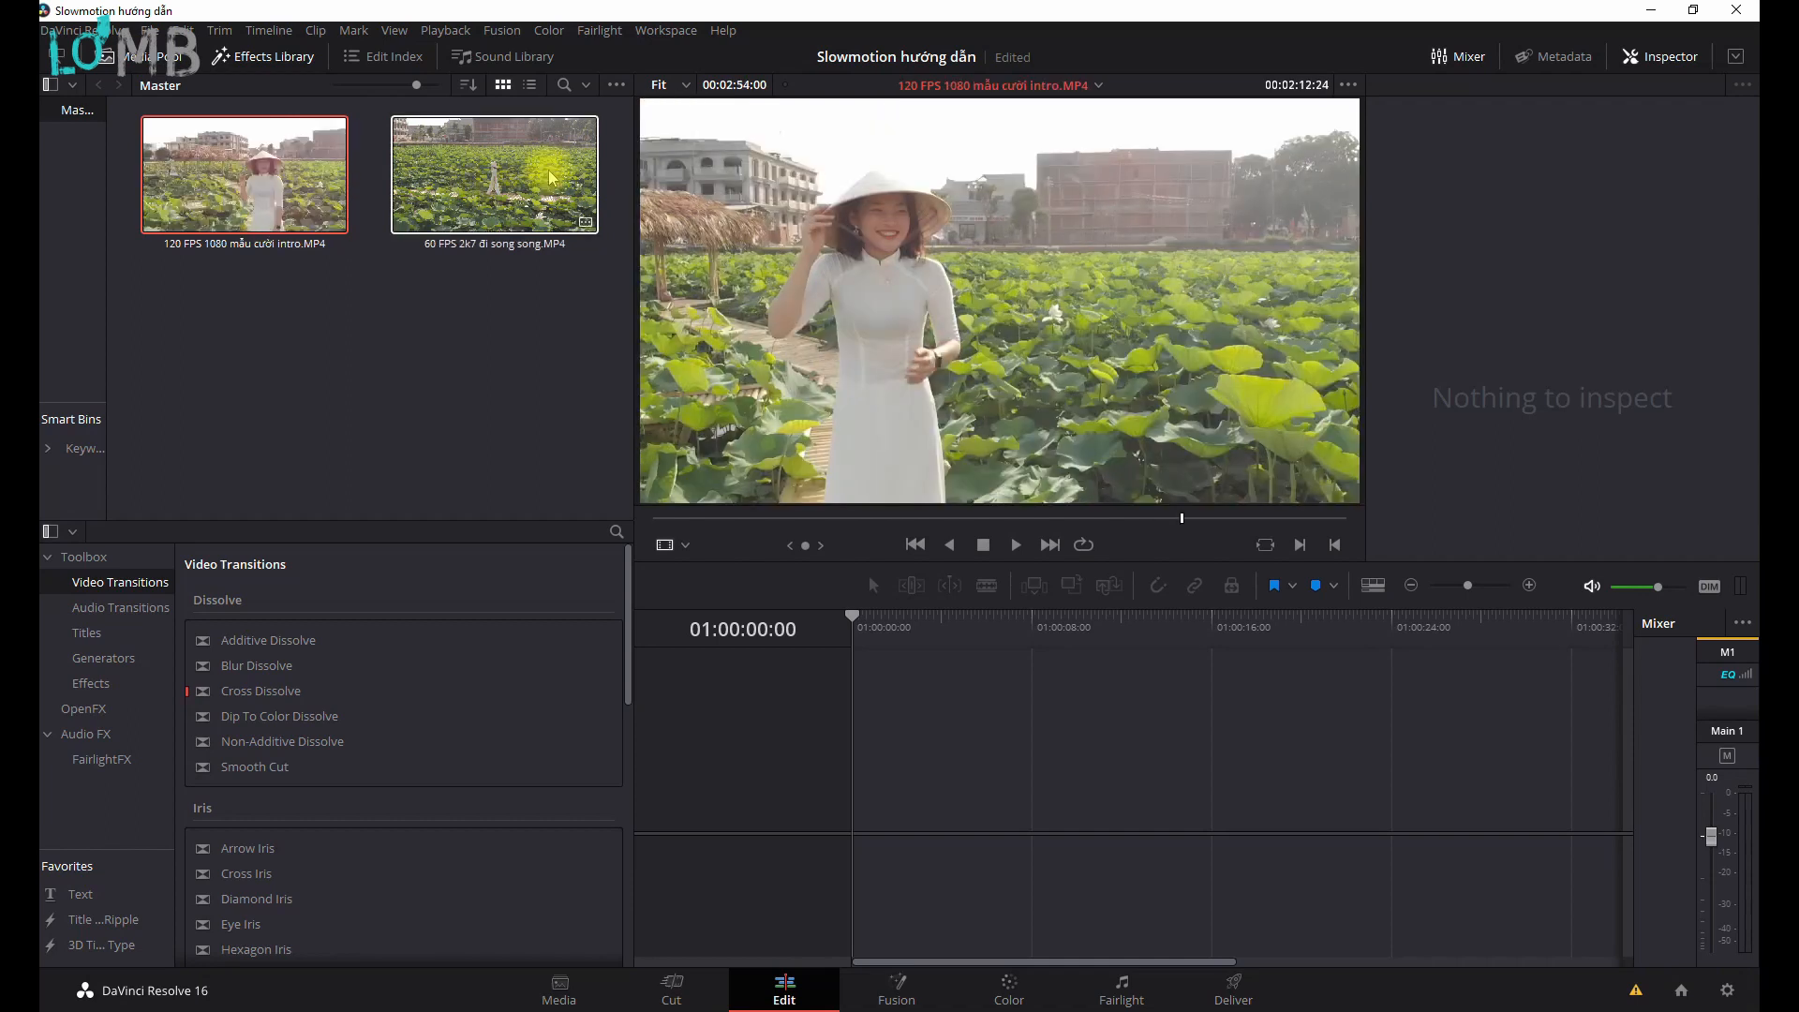
double_click(495, 187)
key(space)
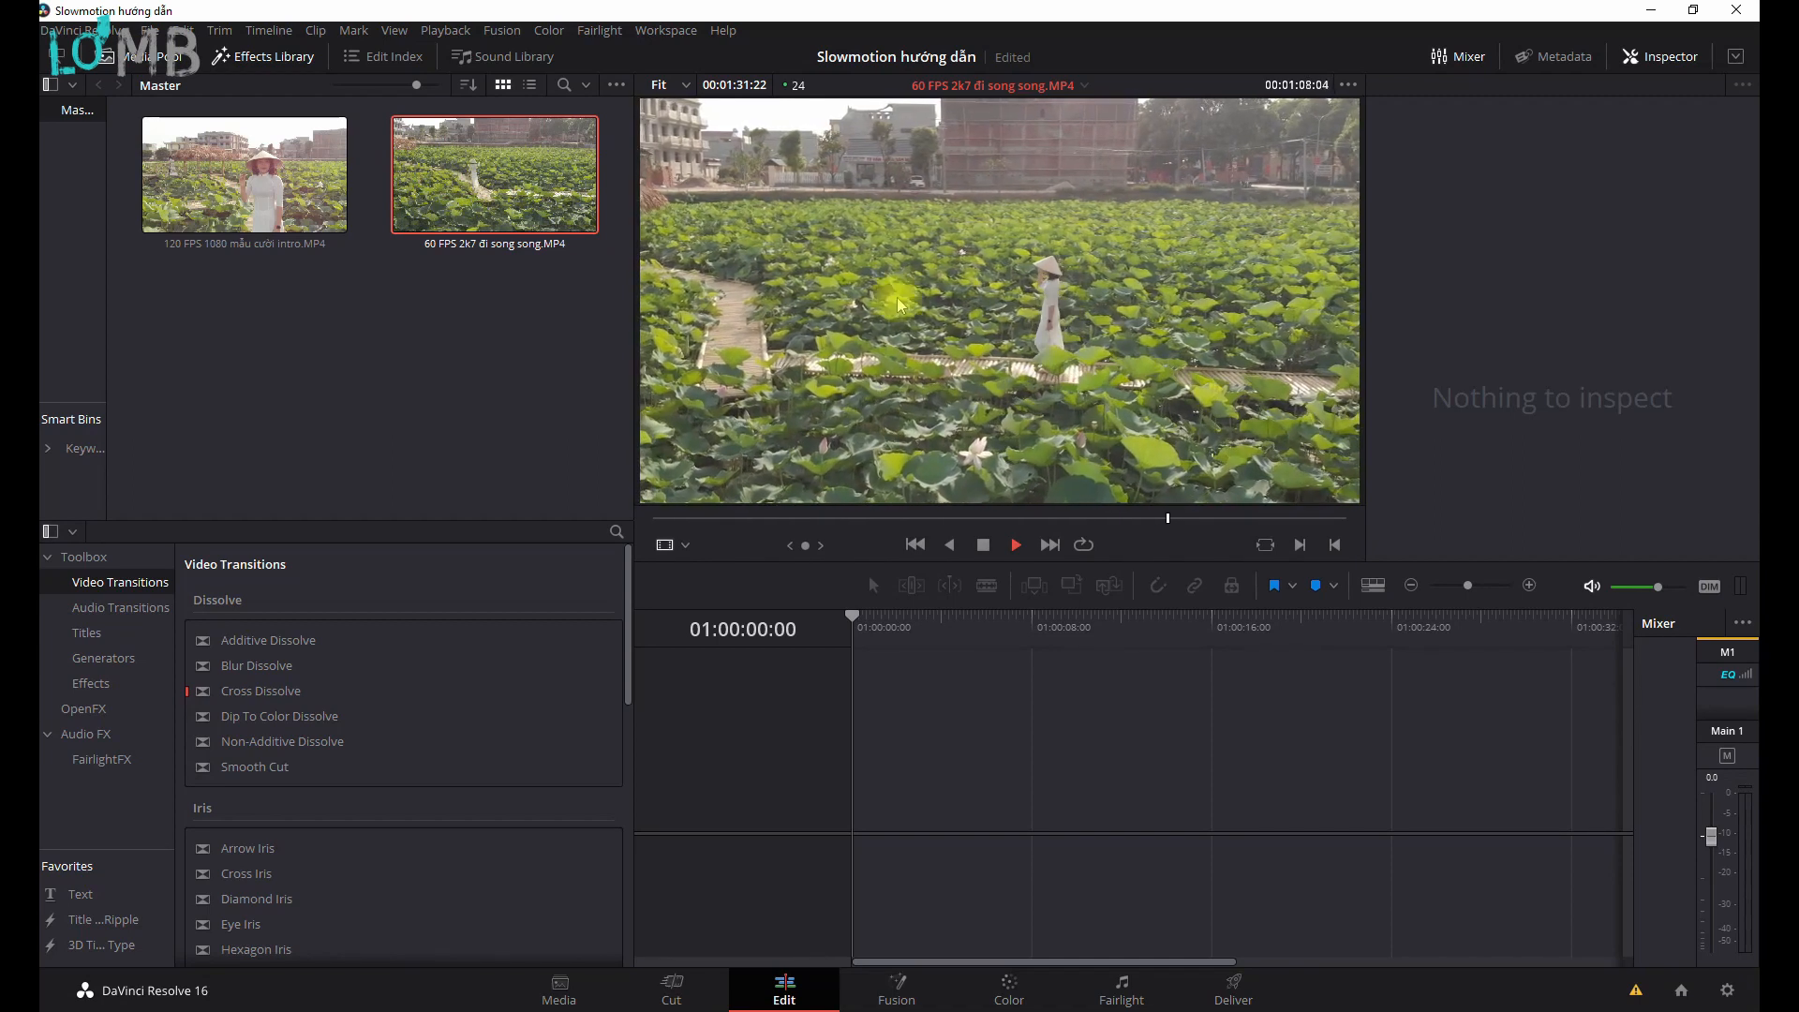
Place the 60 FPS 2k7 đi song song clip on a new timeline and play a section from its middle.
drag(485, 174, 1014, 763)
click(1280, 622)
key(space)
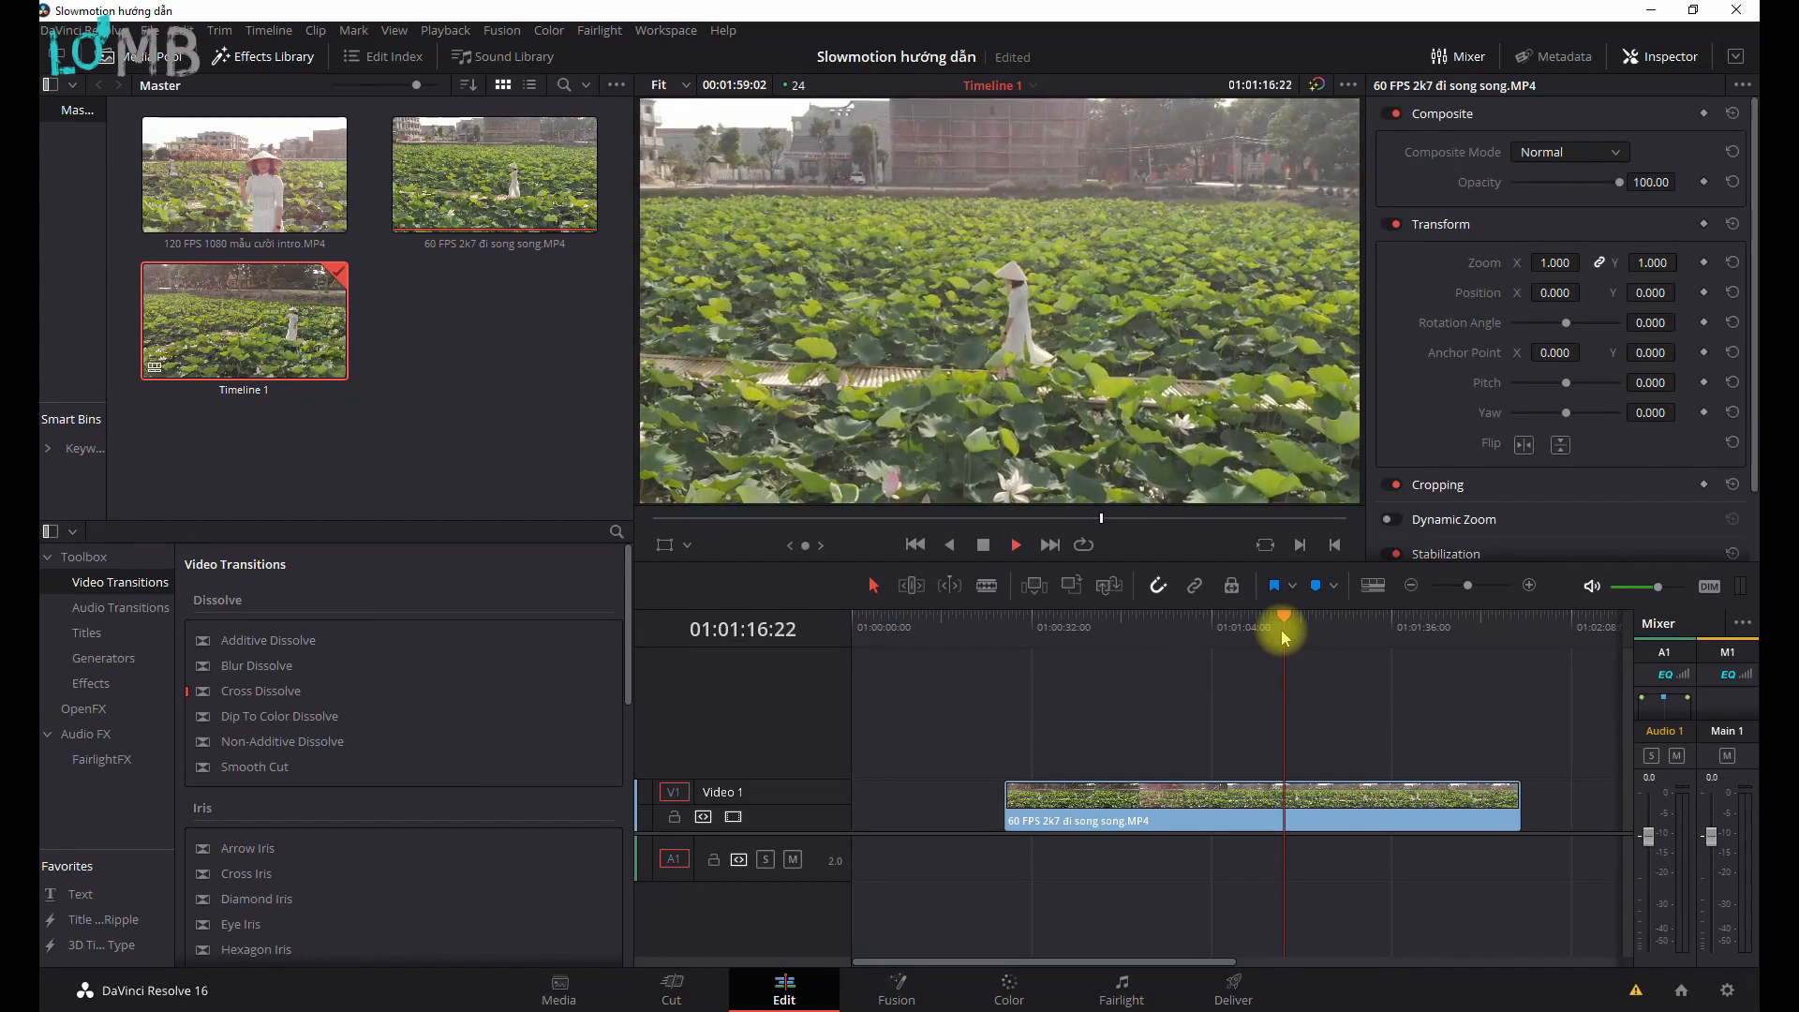
key(space)
Try the 120 FPS 1080 mẫu cười intro clip on Video 2, play it from about 01:01:46:12, and delete it from the timeline.
drag(304, 192, 1437, 695)
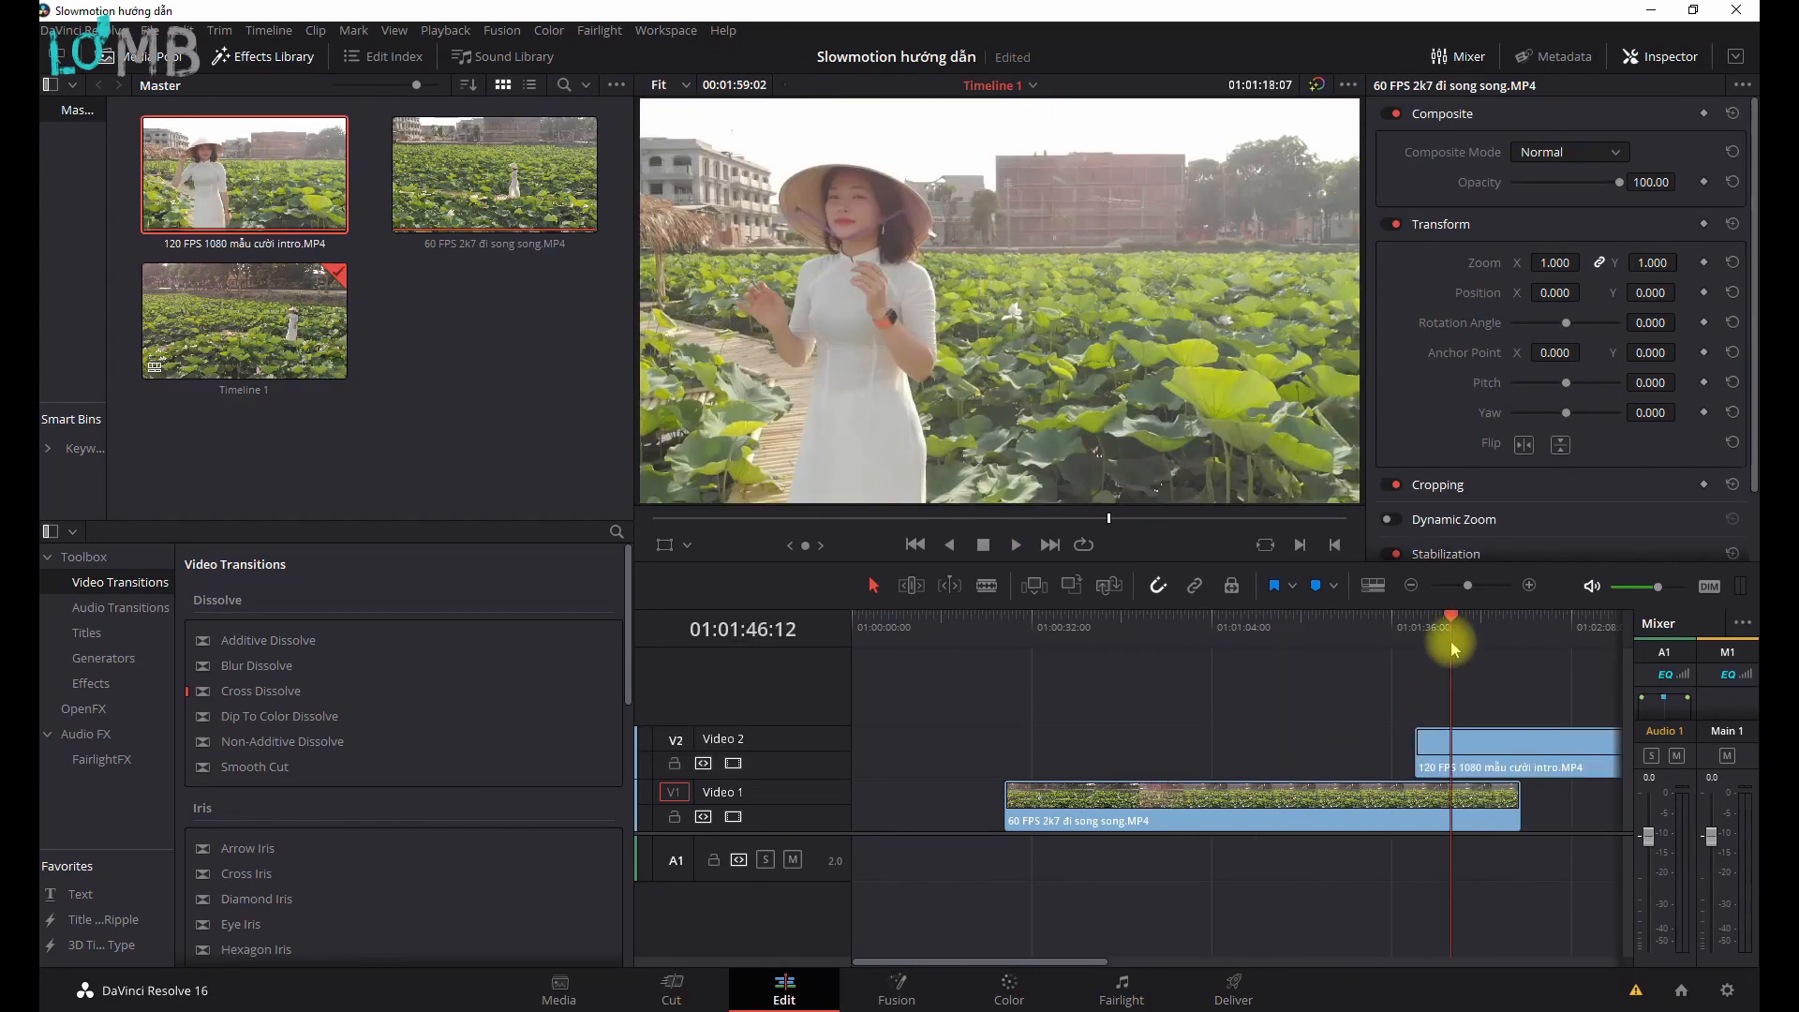
key(space)
scroll(1313, 696, right, 2)
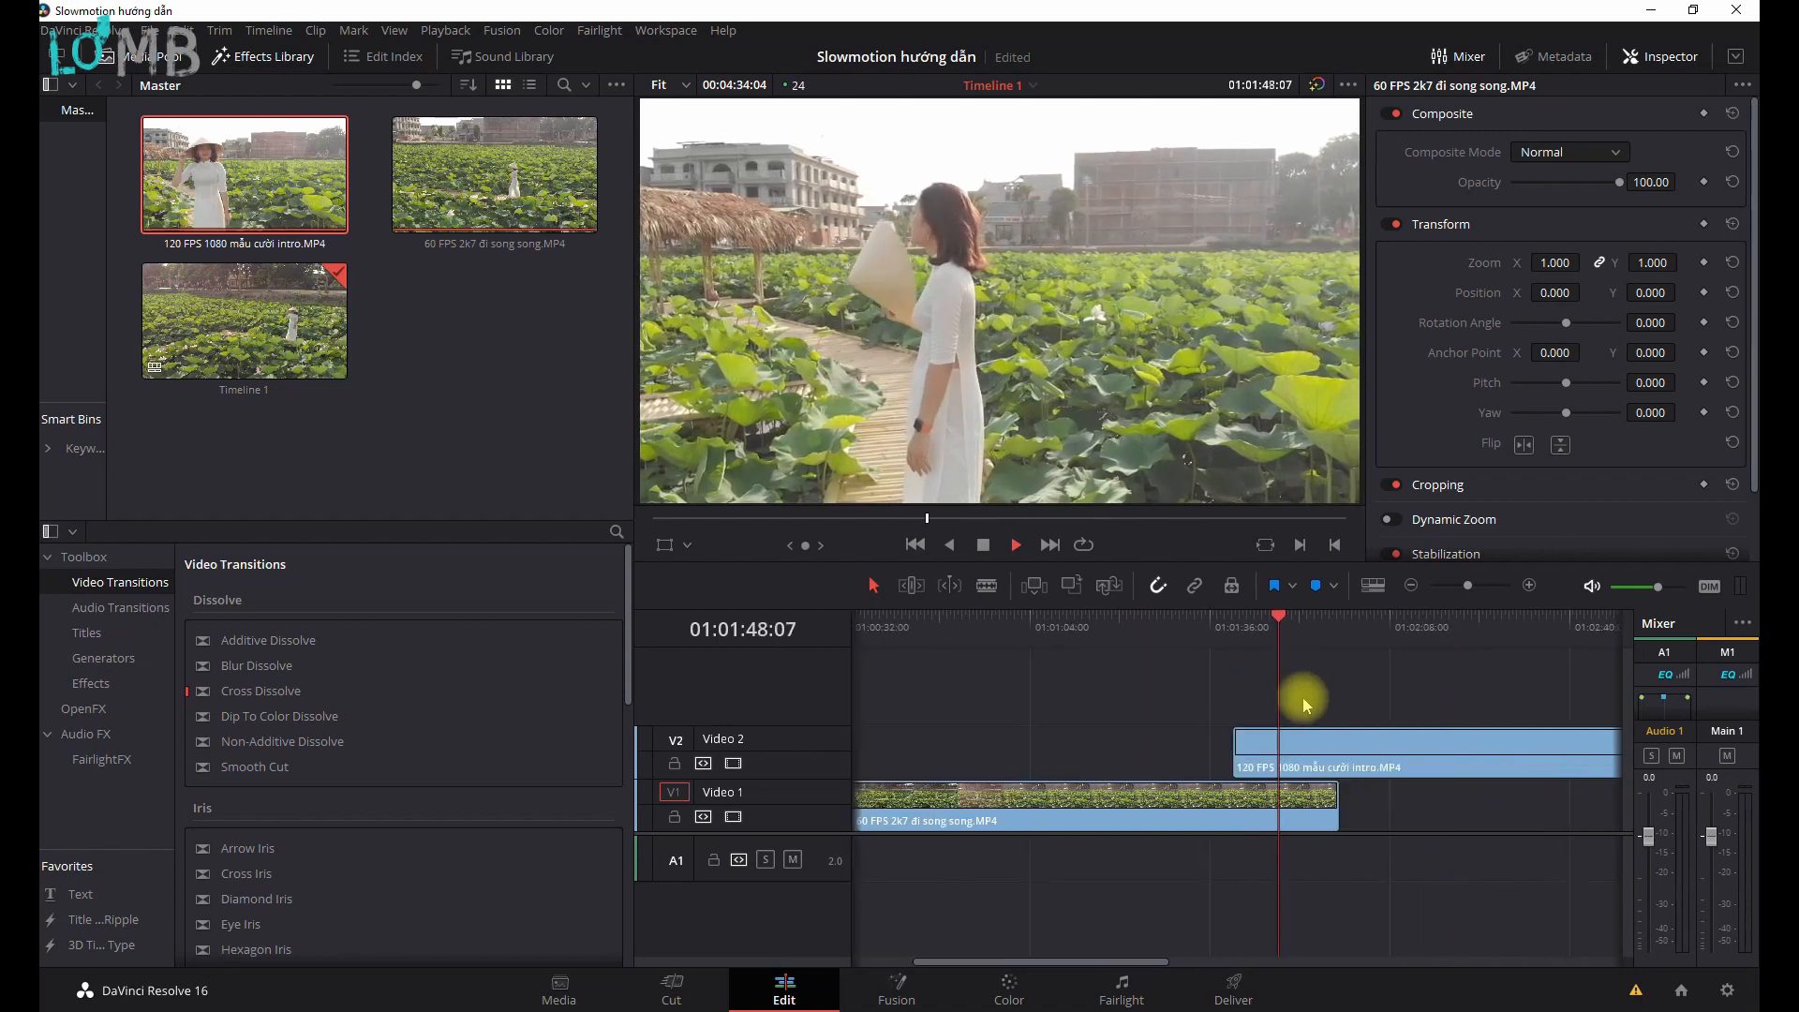
click(1337, 745)
key(space)
key(Delete)
Change the 60 FPS 2k7 đi song song timeline clip's speed to 217% and move the playhead near the clip's start.
click(1074, 616)
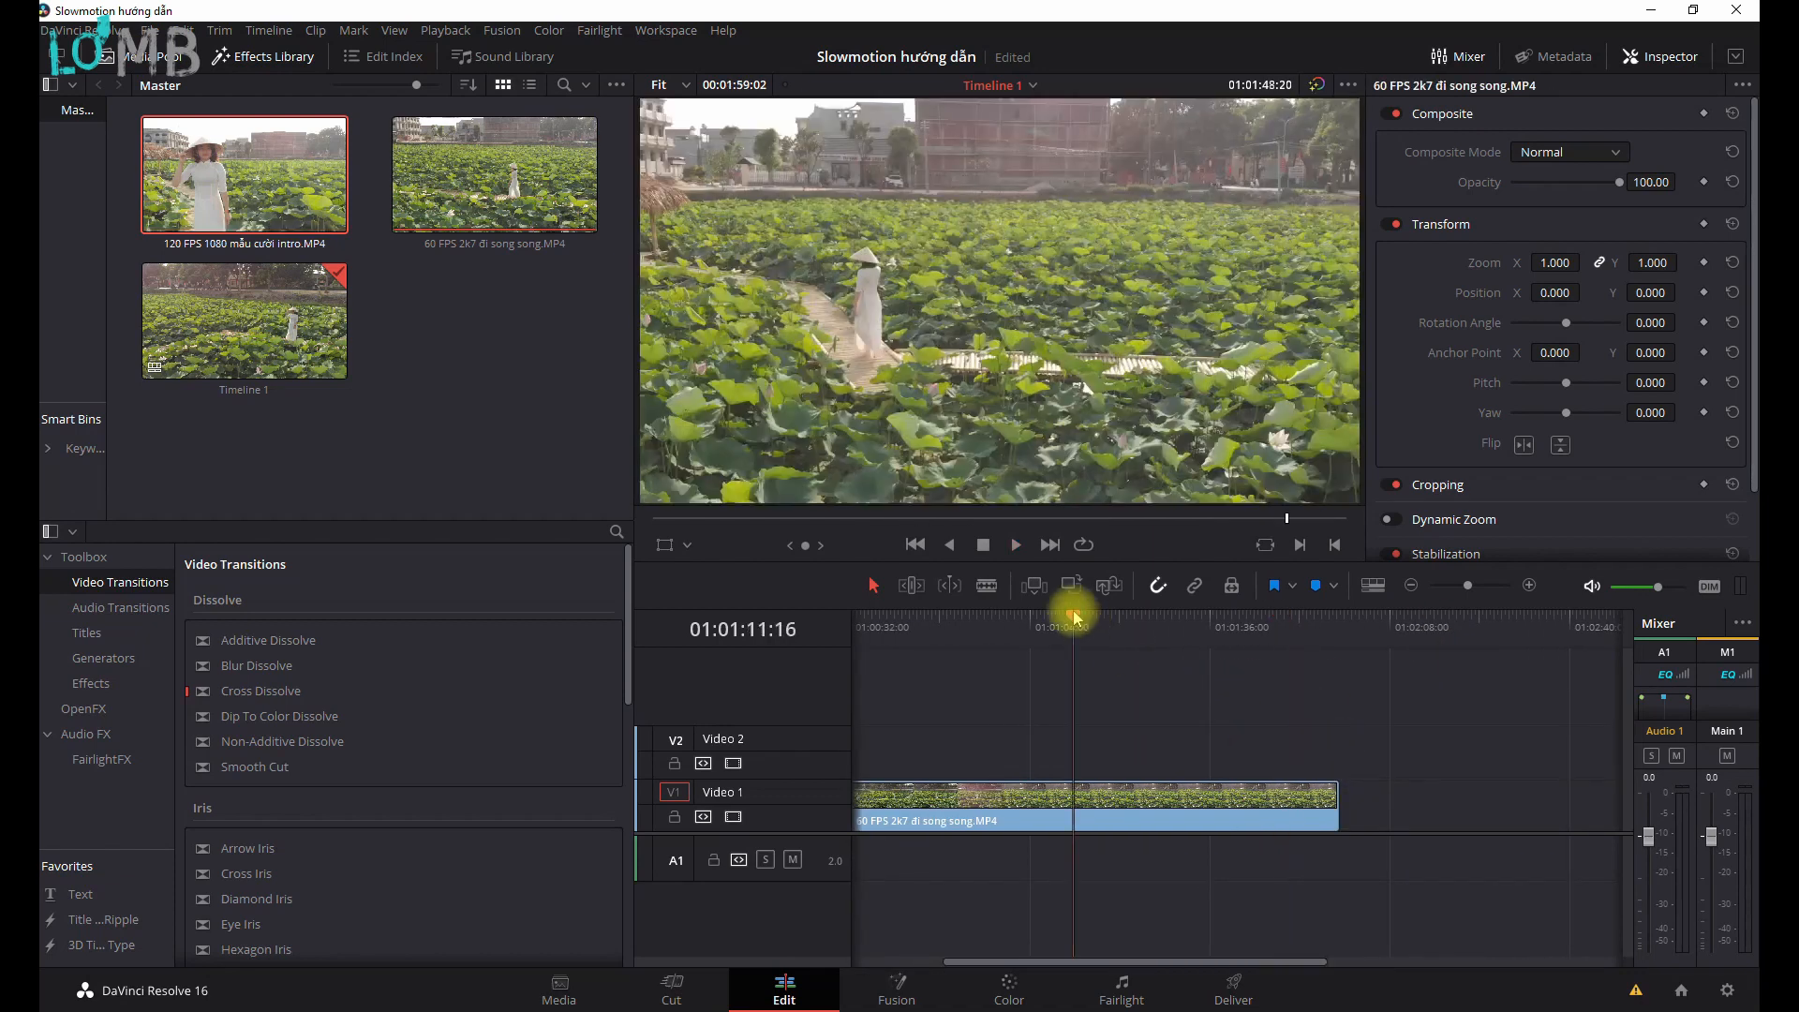
click(1091, 796)
scroll(1306, 757, left, 1)
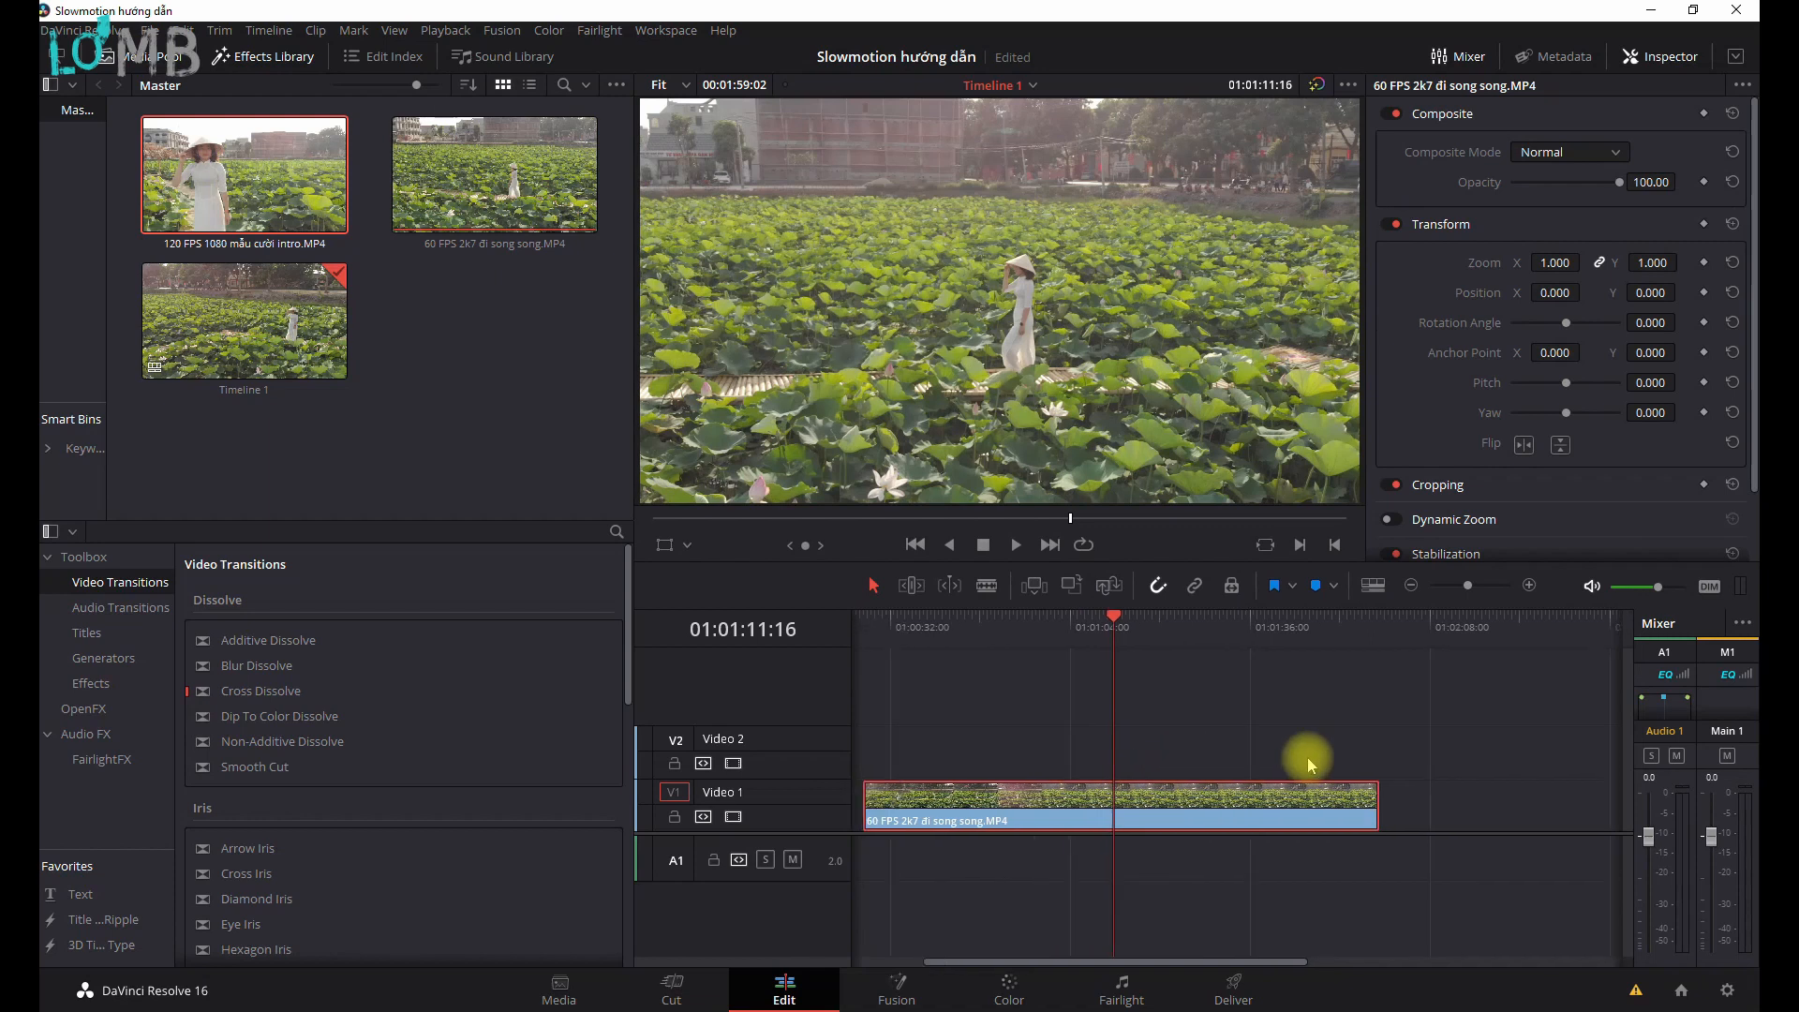
scroll(1310, 764, left, 3)
key(r)
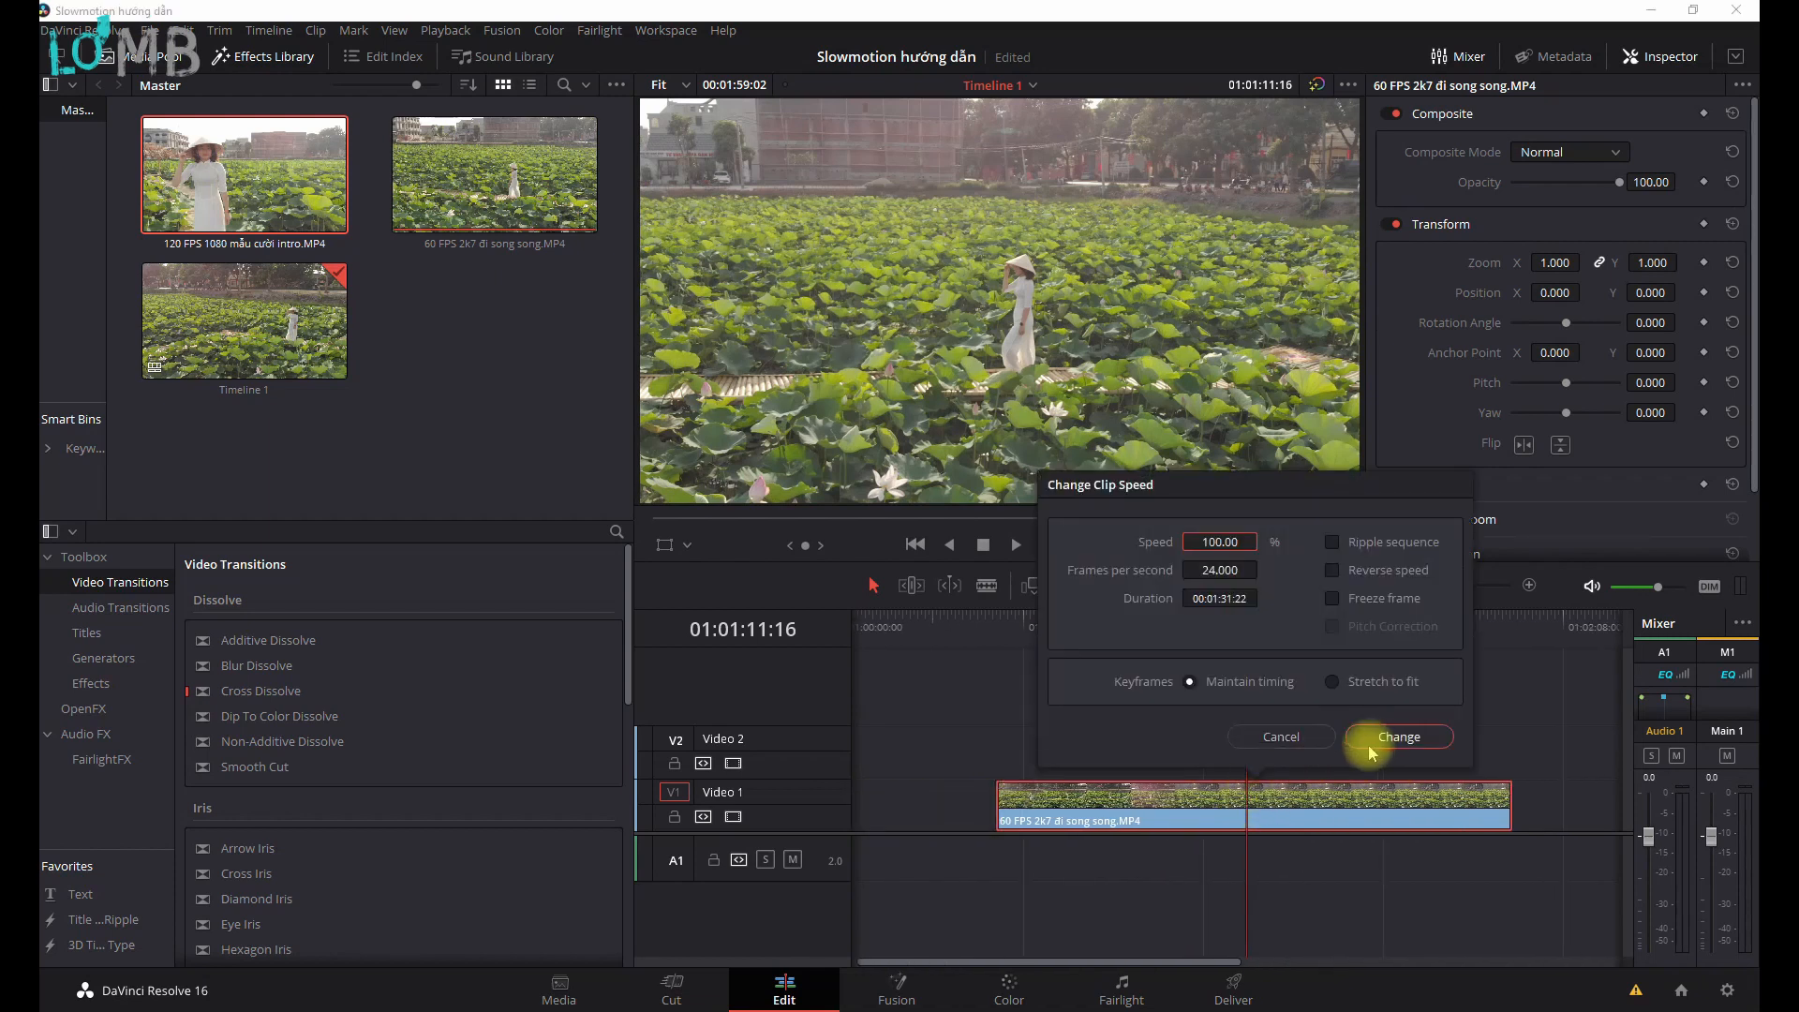
click(1277, 735)
right_click(1300, 824)
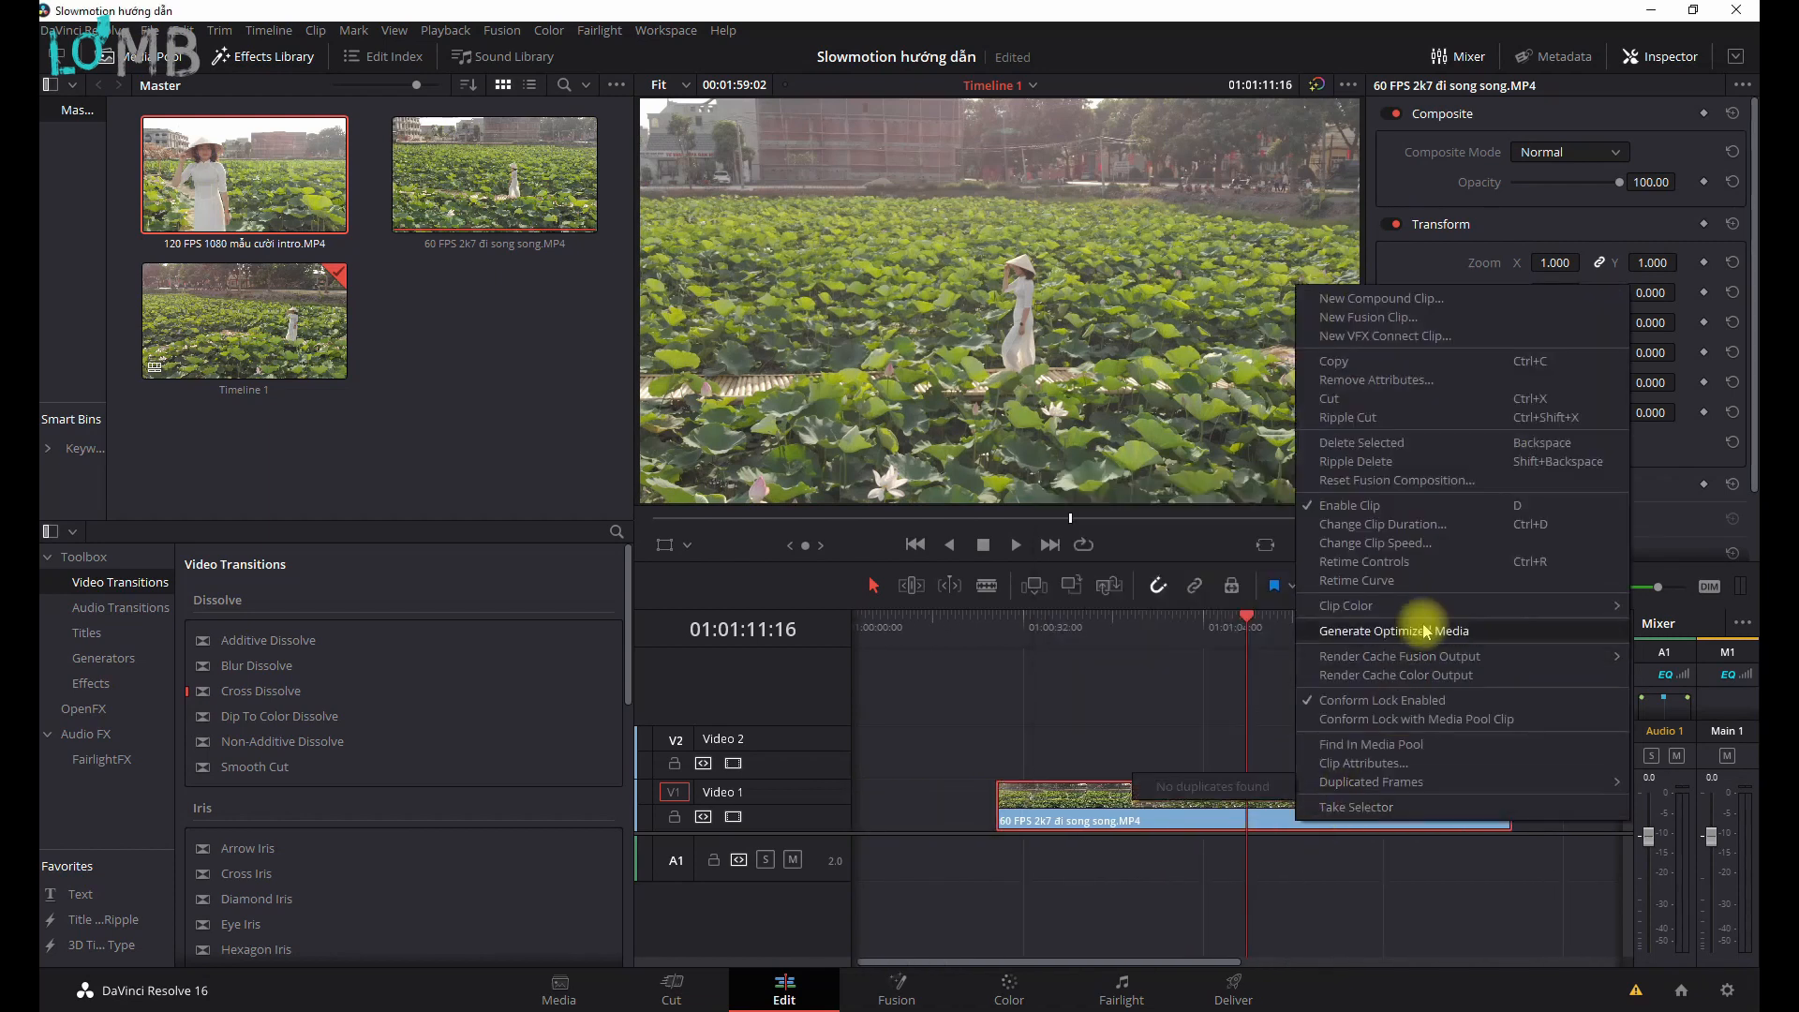
click(1375, 543)
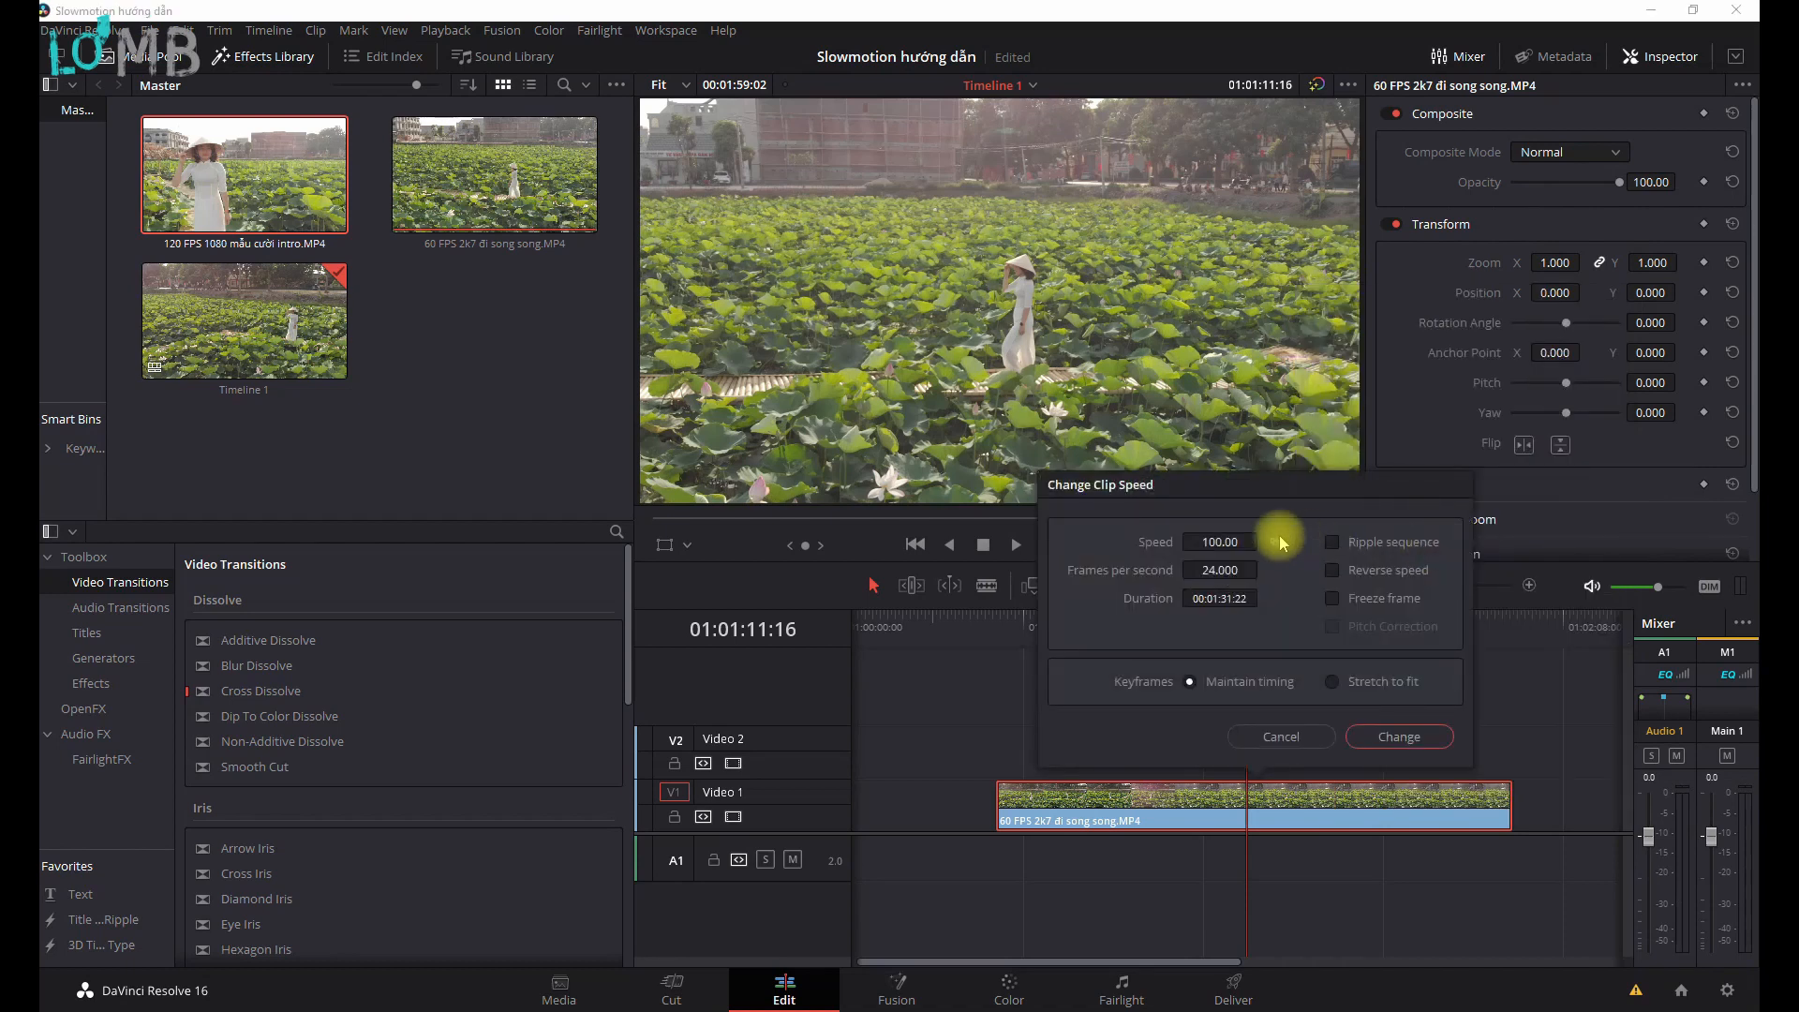
drag(1221, 538, 1346, 565)
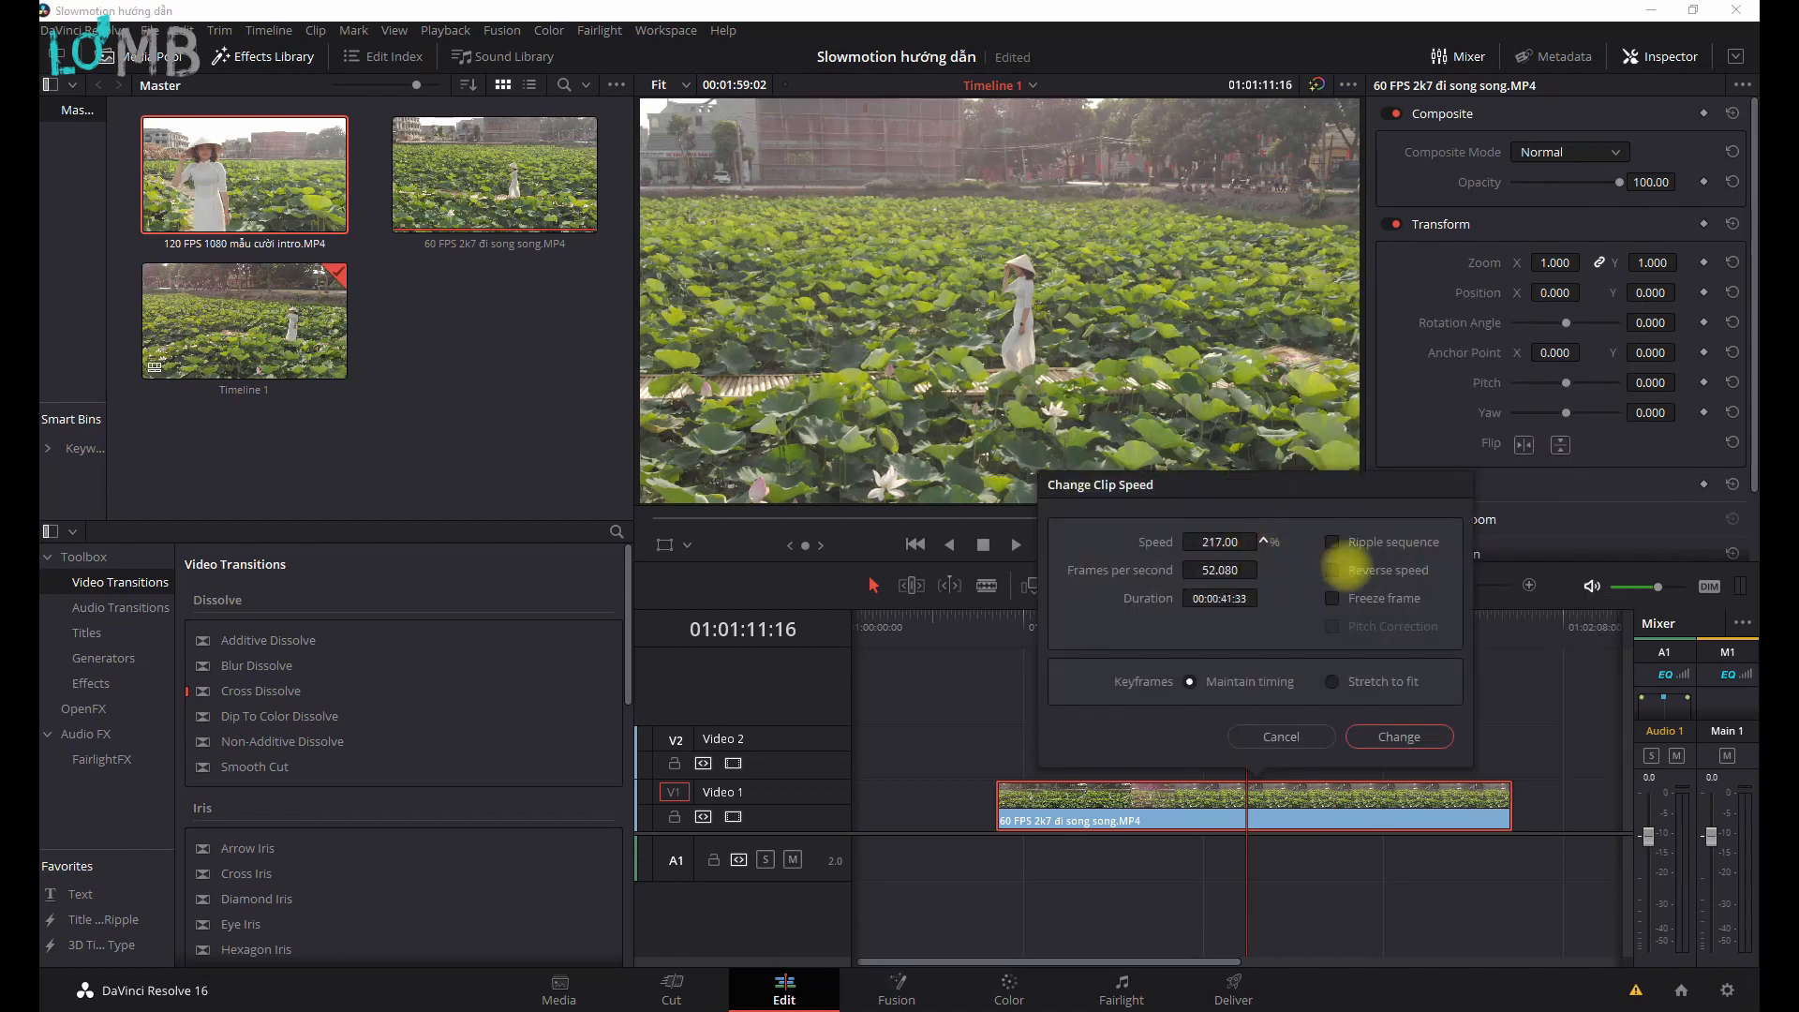
click(1386, 736)
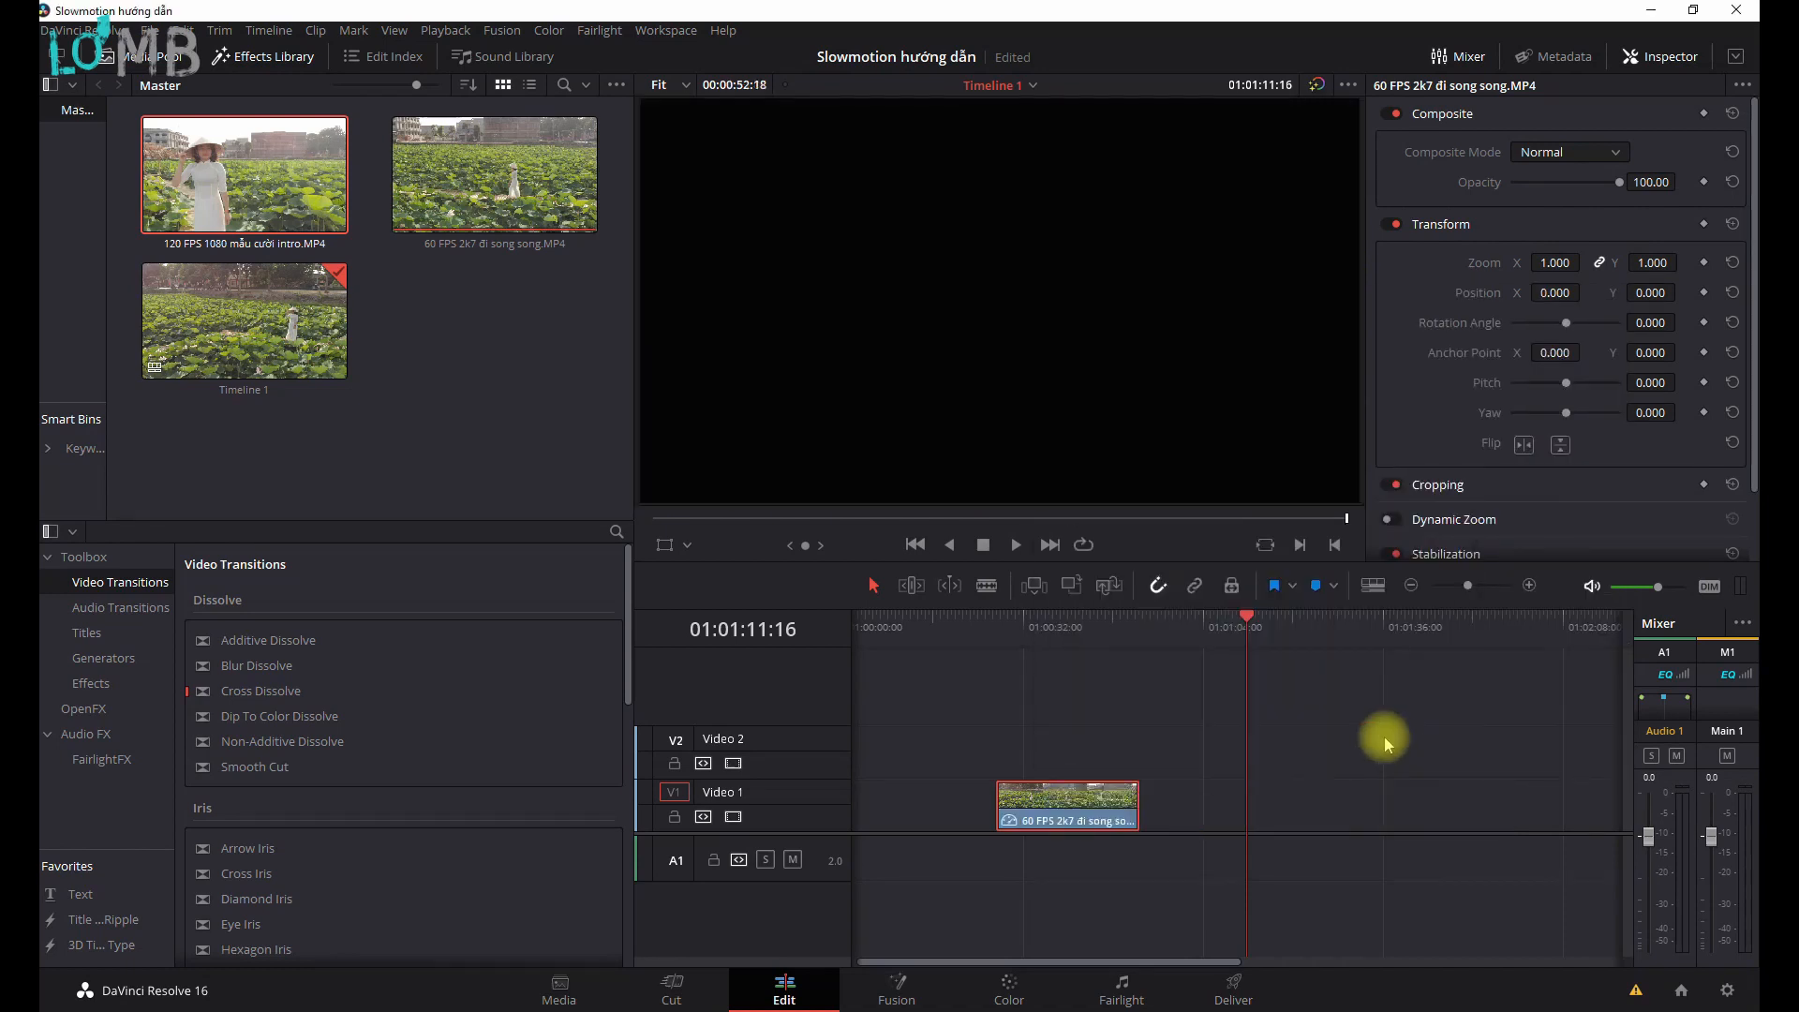
click(1037, 629)
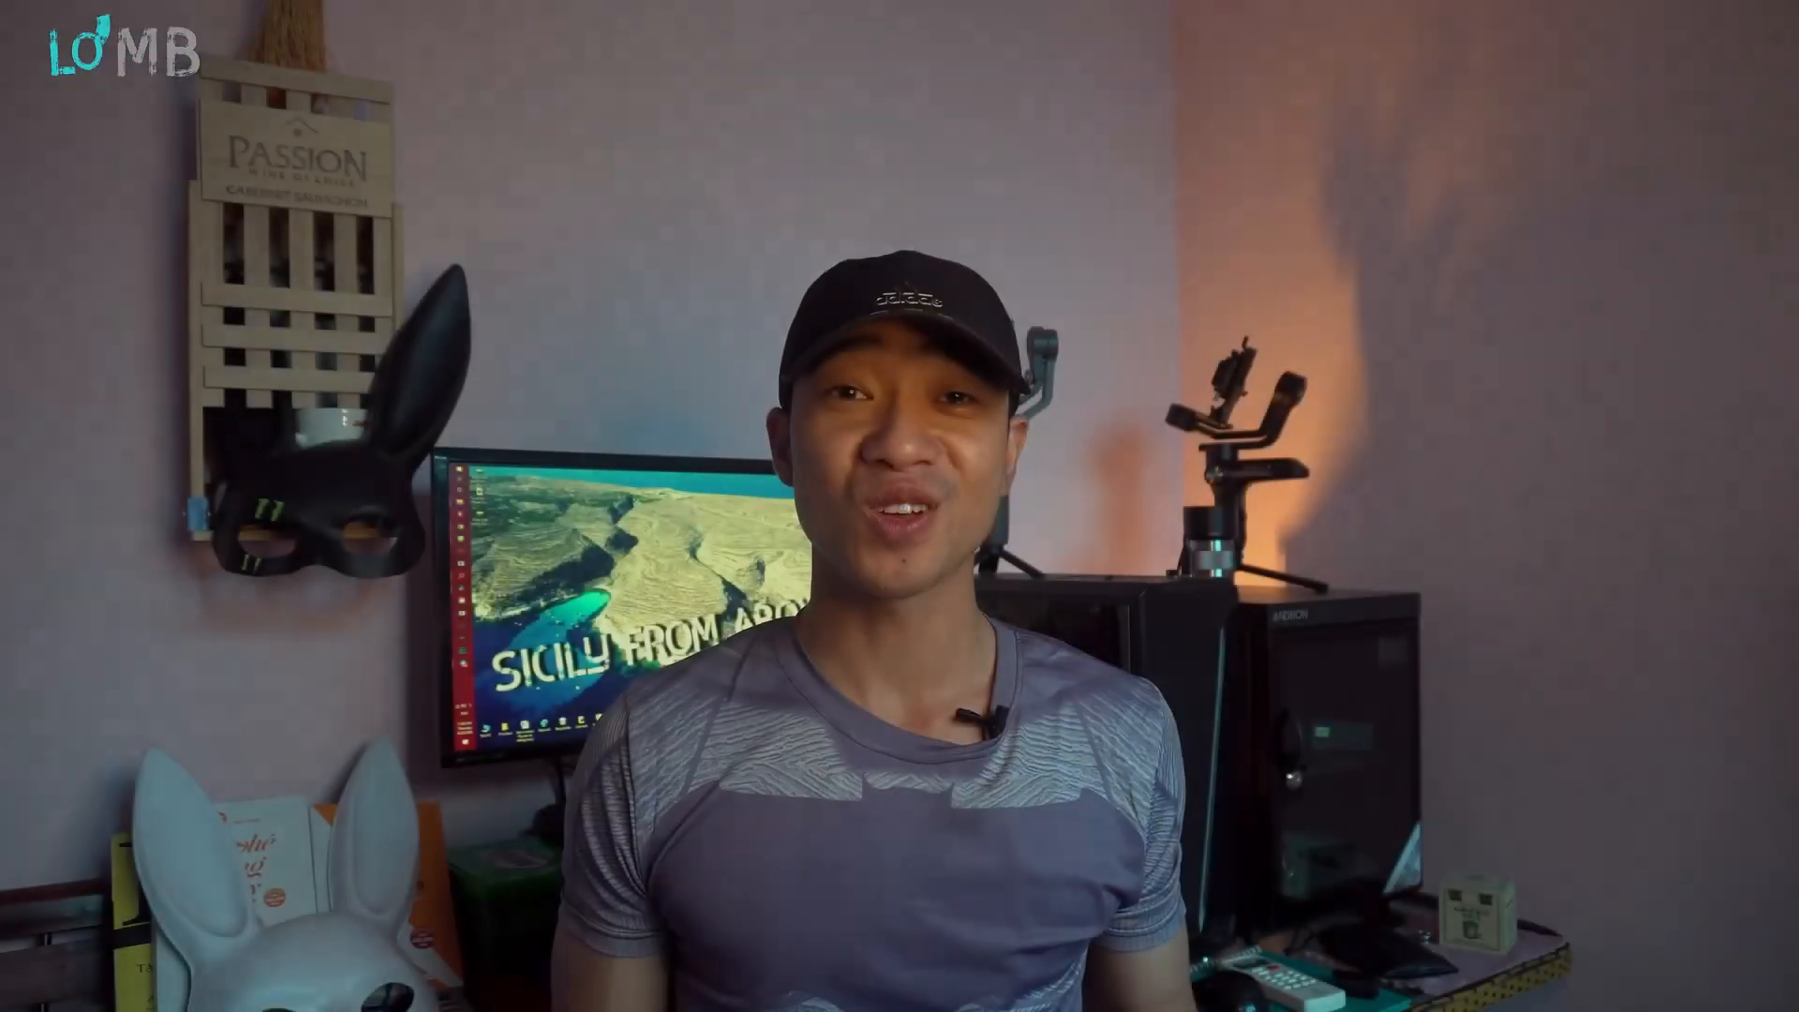